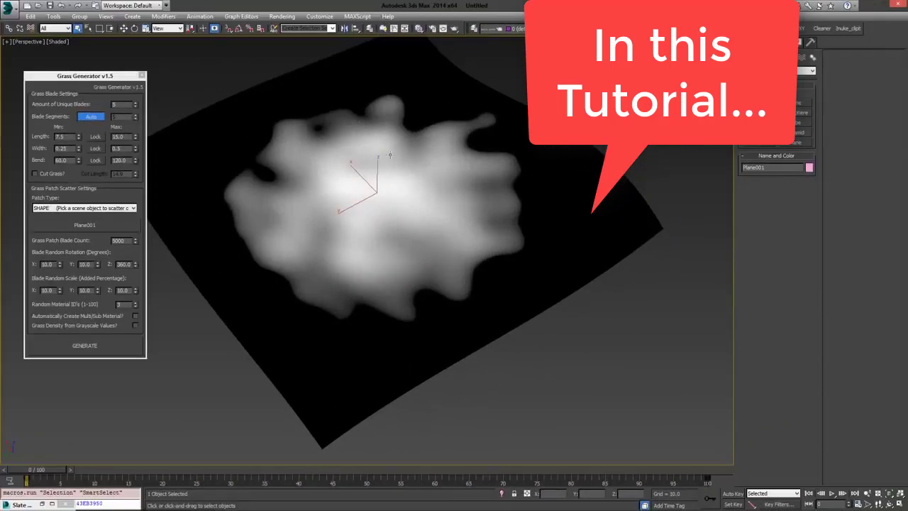
# Generate grass on the plane with density driven by the grayscale values
pyautogui.keyDown('alt'); pyautogui.moveTo(389, 154); pyautogui.dragTo(412, 173, button='middle'); pyautogui.keyUp('alt')
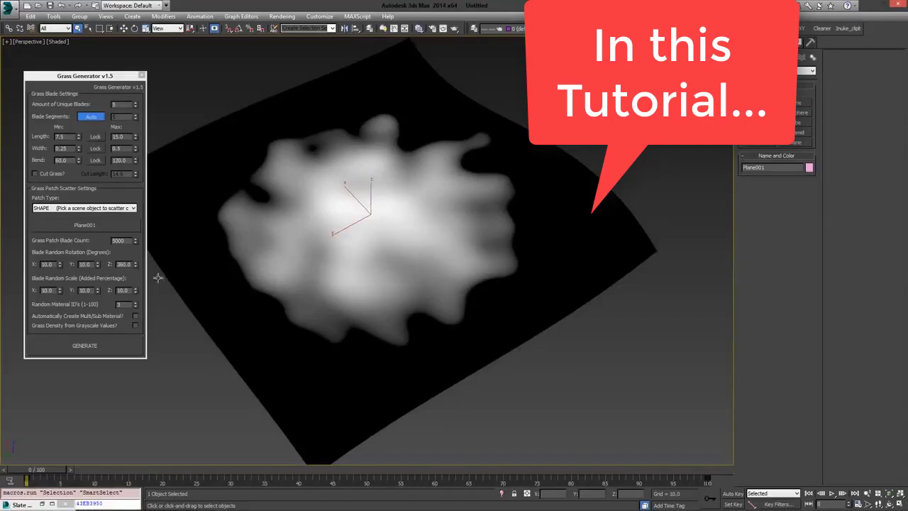
pyautogui.click(136, 325)
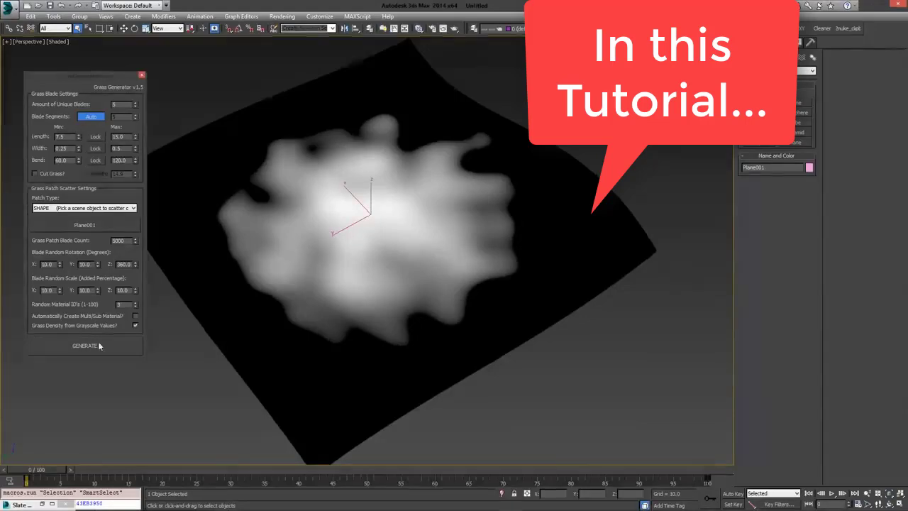
pyautogui.click(88, 347)
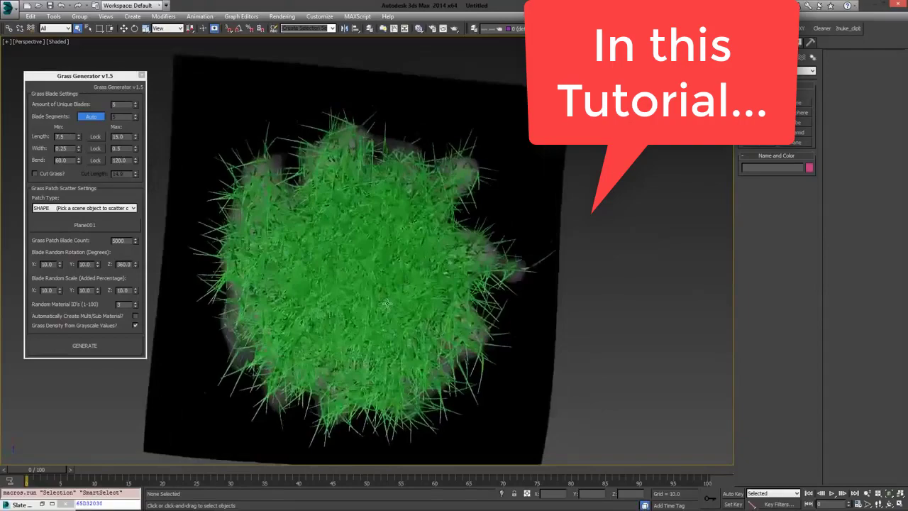
# Hide Plane001 so only the grass remains visible
pyautogui.click(527, 308)
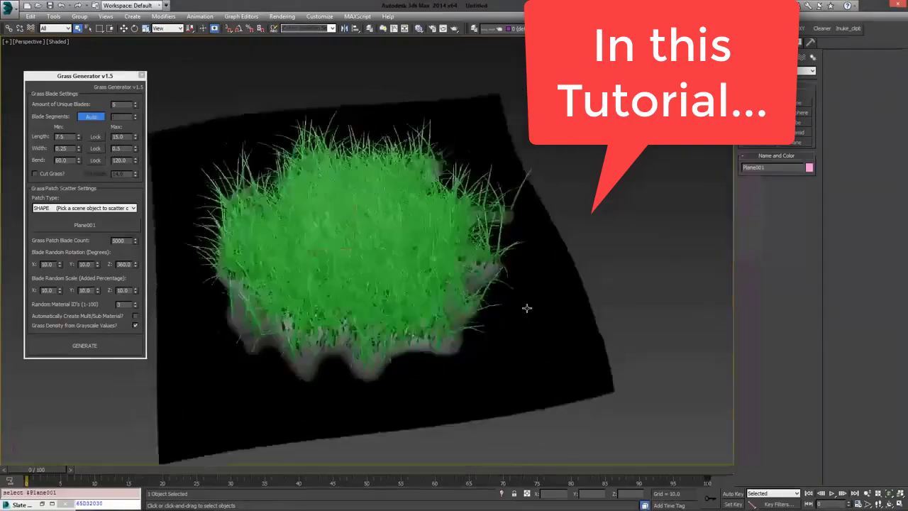
pyautogui.rightClick(547, 310)
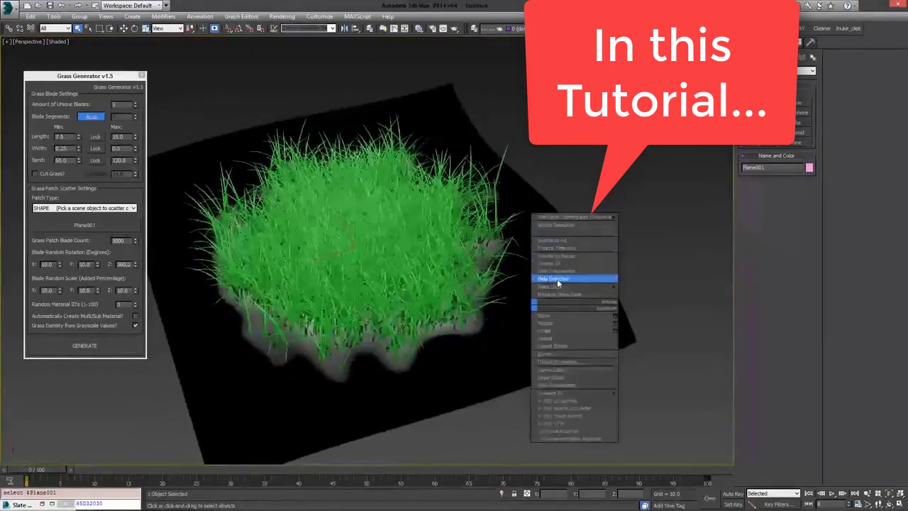
pyautogui.click(557, 279)
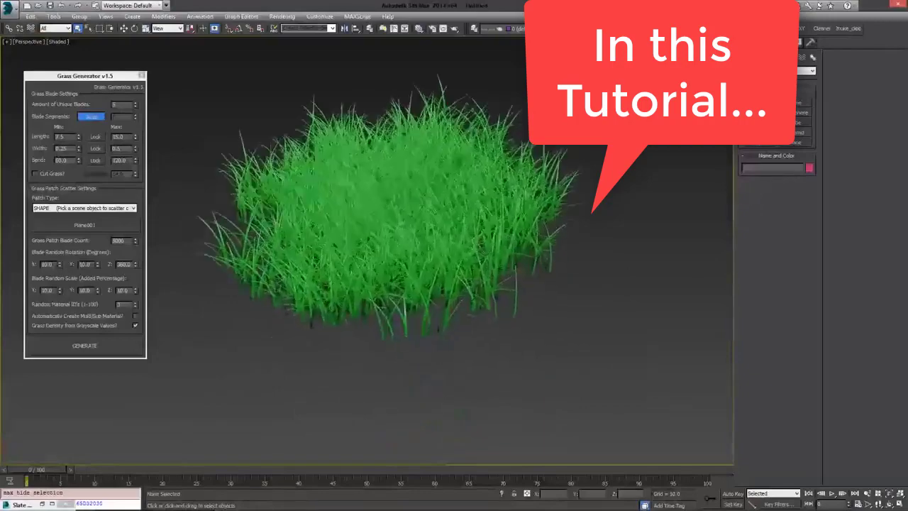
# Zoom in on the generated grass patch and select it
pyautogui.keyDown('alt'); pyautogui.moveTo(421, 316); pyautogui.dragTo(404, 353, button='middle'); pyautogui.keyUp('alt')
pyautogui.scroll(3, 405, 352)
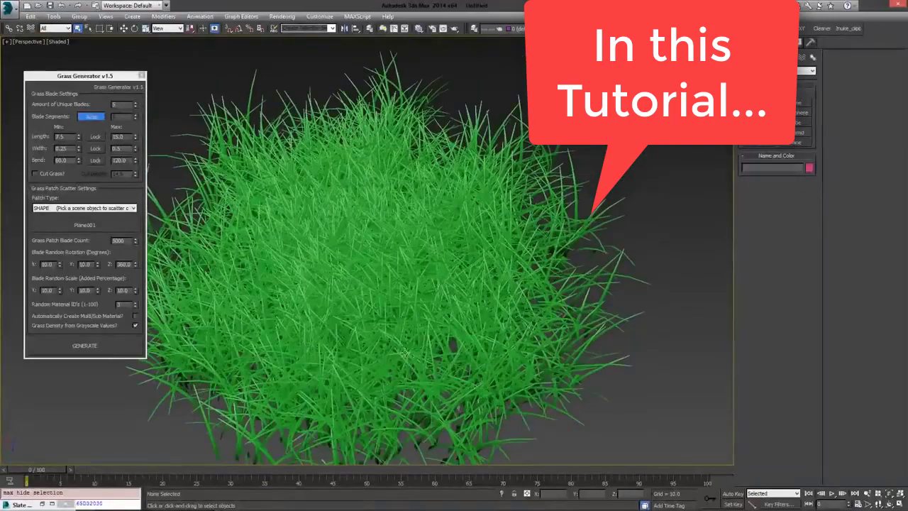
pyautogui.scroll(-1, 404, 352)
pyautogui.scroll(-1, 408, 303)
pyautogui.scroll(-2, 374, 286)
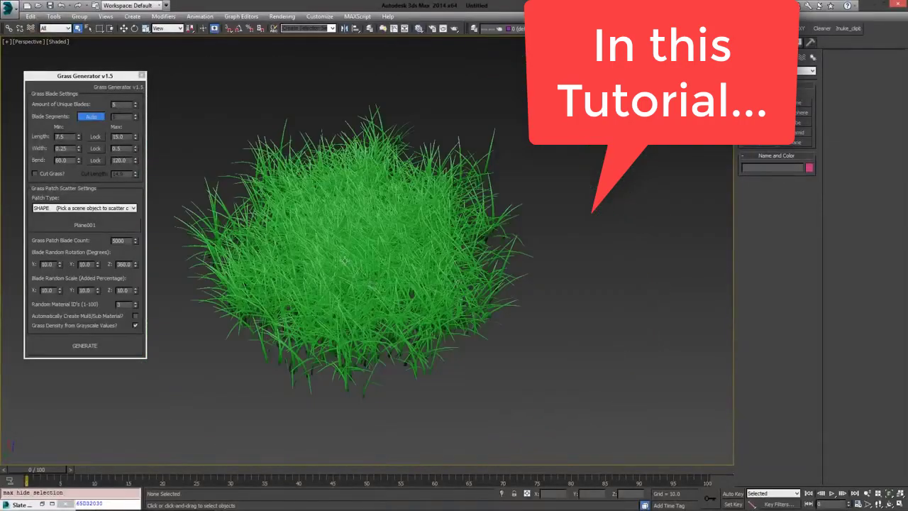
pyautogui.click(344, 260)
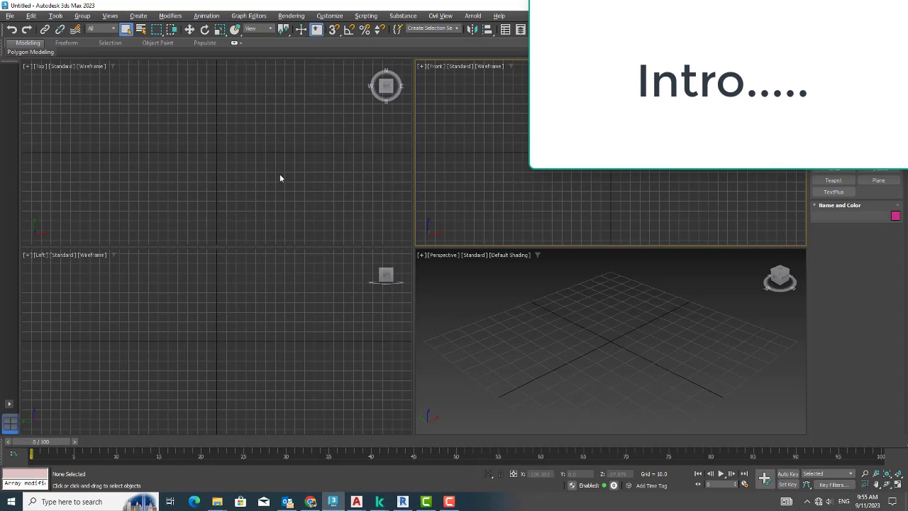
# Create a box in the Perspective viewport
pyautogui.click(243, 186)
pyautogui.click(580, 355)
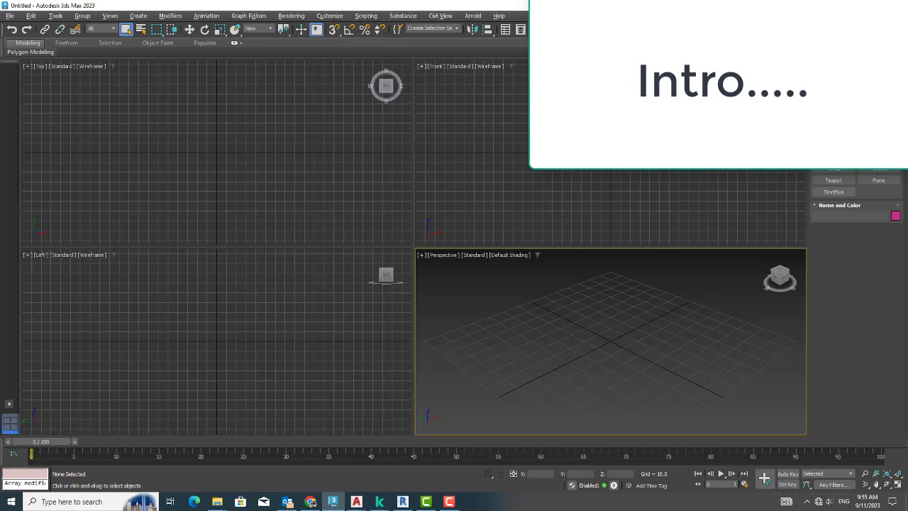
pyautogui.click(859, 165)
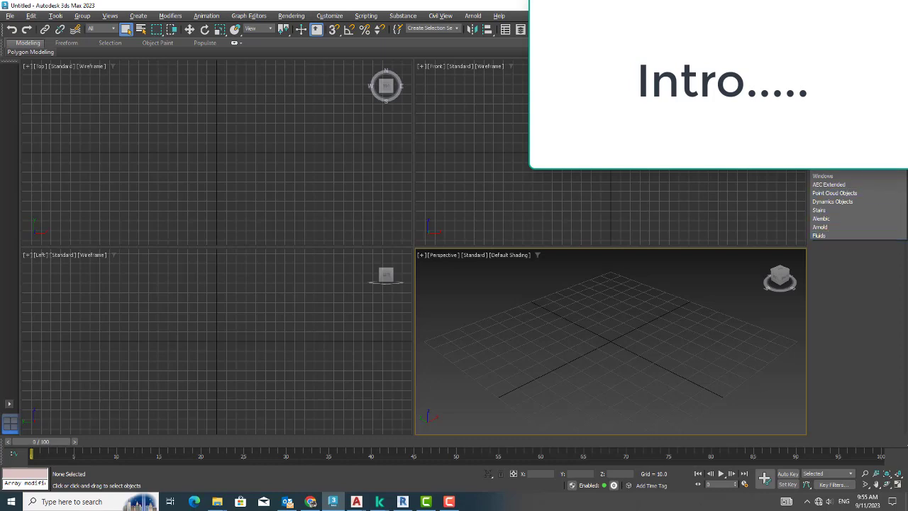
pyautogui.press('Escape')
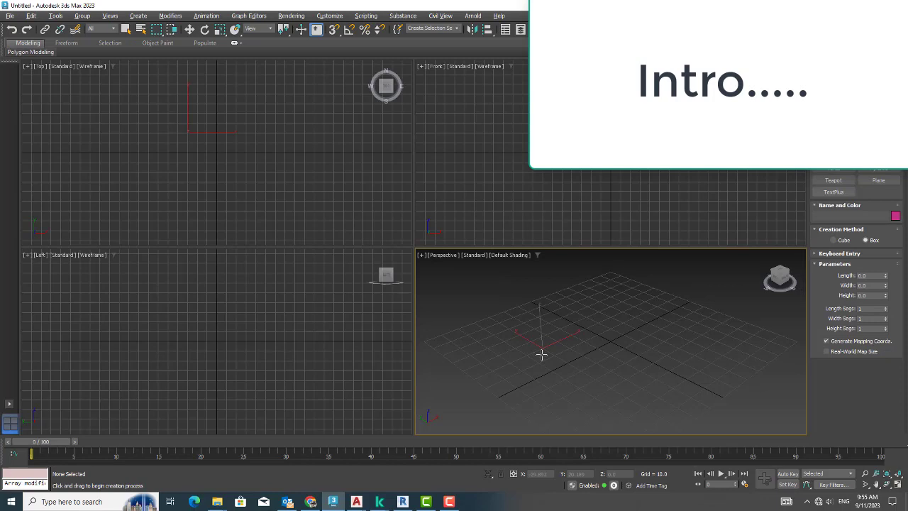
pyautogui.moveTo(541, 351); pyautogui.dragTo(507, 402)
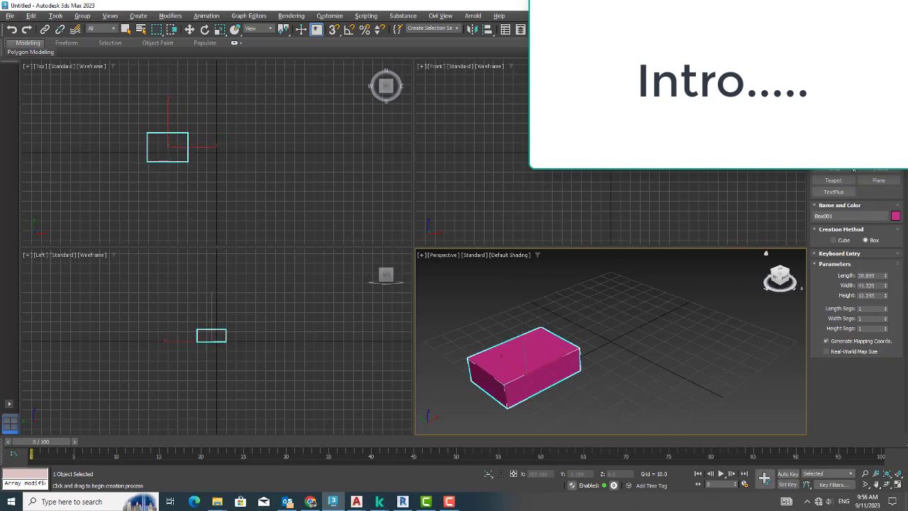
# Create a flat plane beside the box, then select the box
pyautogui.click(869, 186)
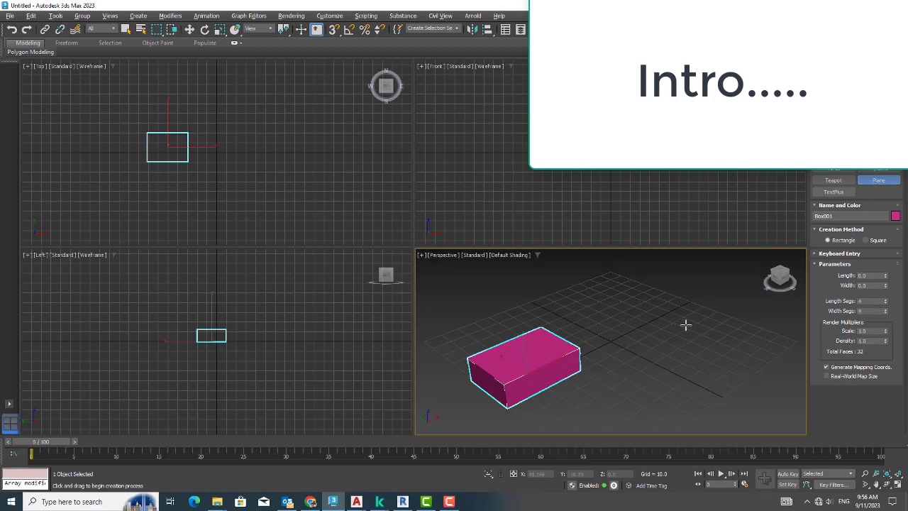
pyautogui.moveTo(699, 322); pyautogui.dragTo(667, 410)
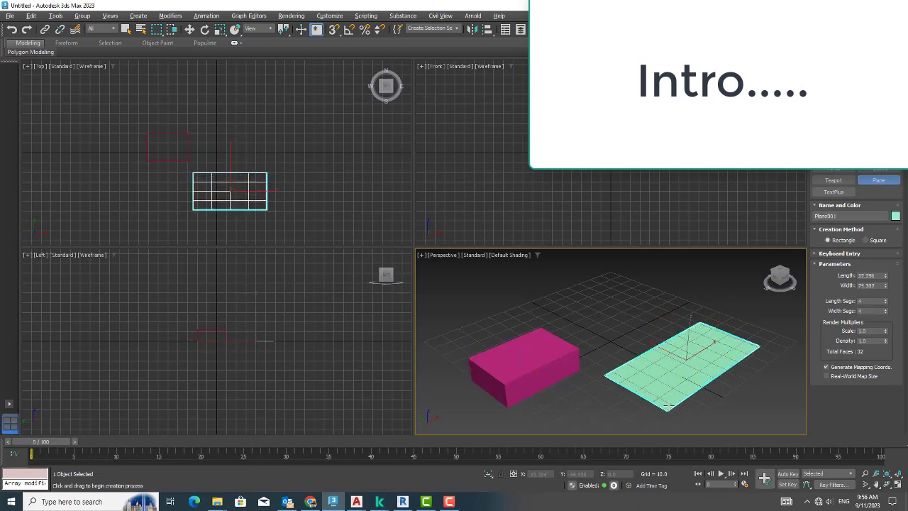
pyautogui.rightClick(635, 282)
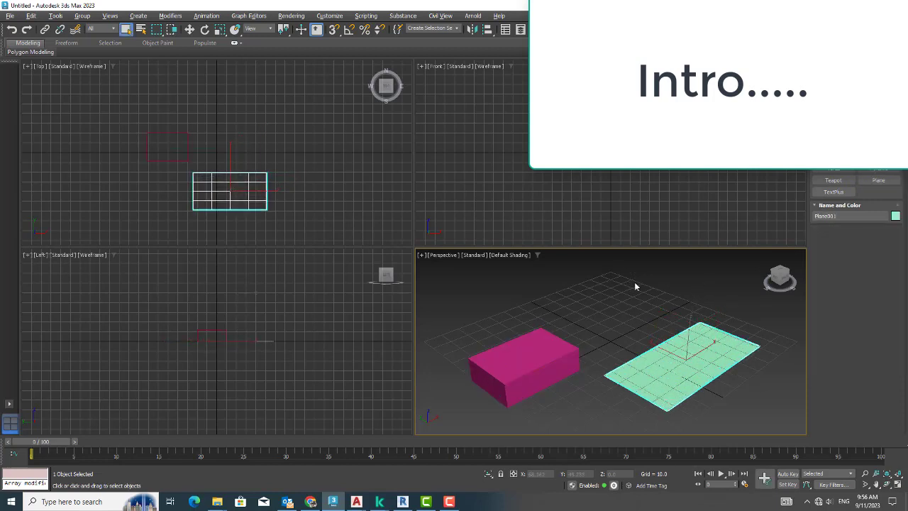
pyautogui.moveTo(549, 346); pyautogui.dragTo(557, 334, button='middle')
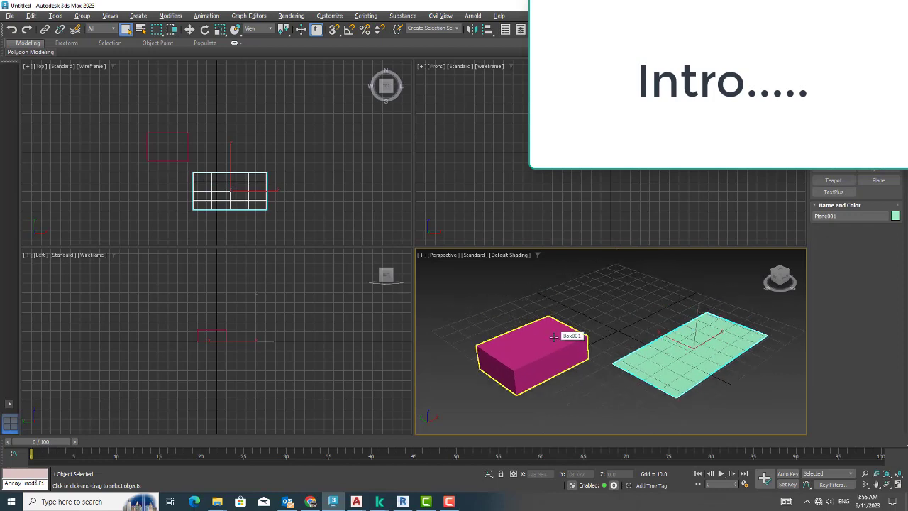
pyautogui.click(554, 337)
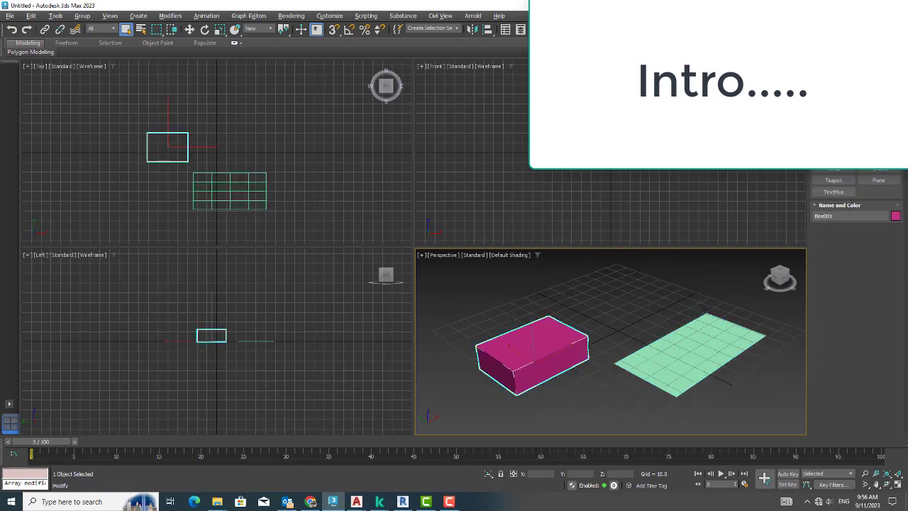
pyautogui.click(871, 218)
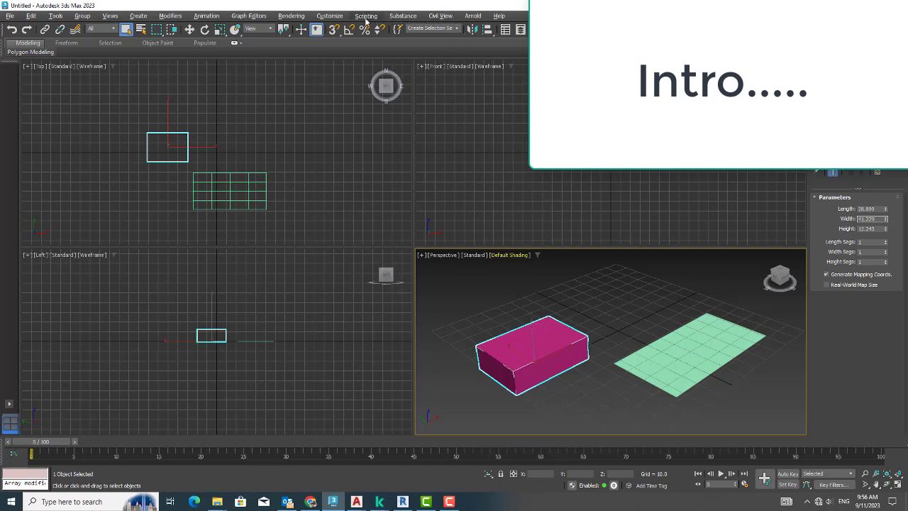
# Set both display and system units to metric metres
pyautogui.click(332, 17)
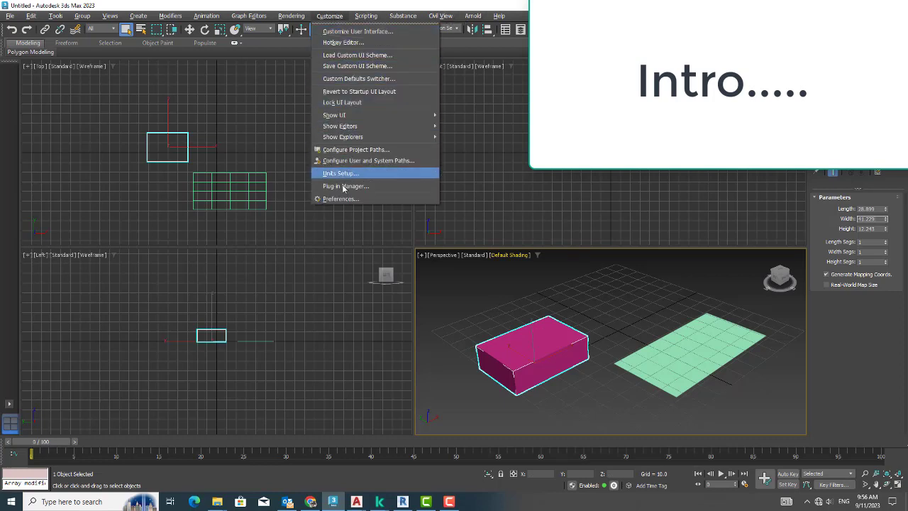
pyautogui.click(355, 175)
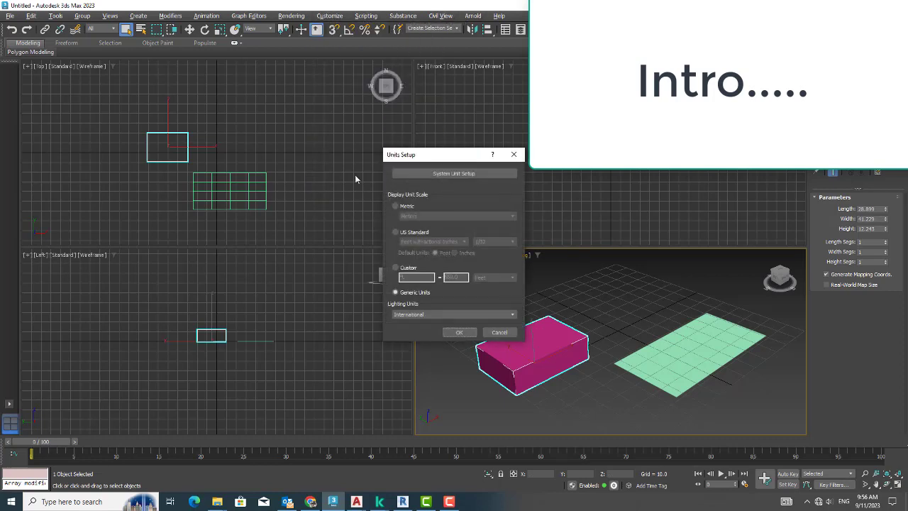
pyautogui.click(408, 207)
pyautogui.click(454, 174)
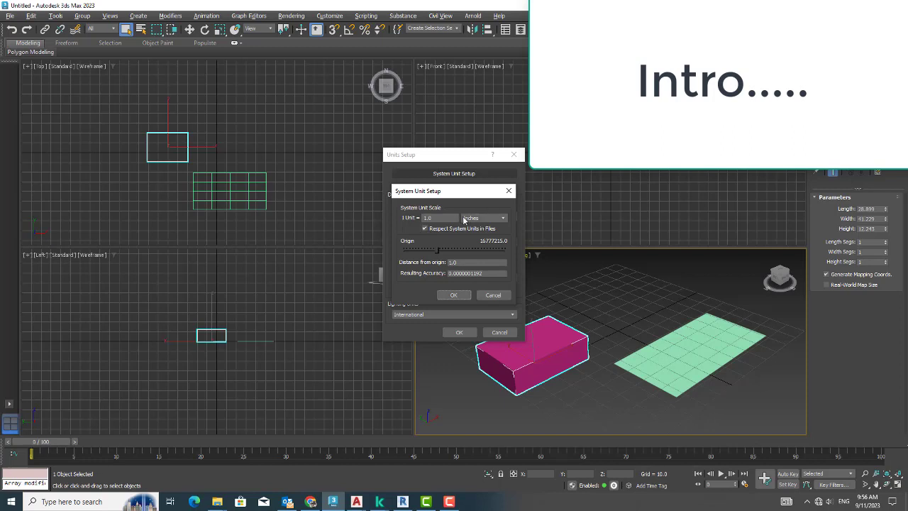
pyautogui.click(454, 296)
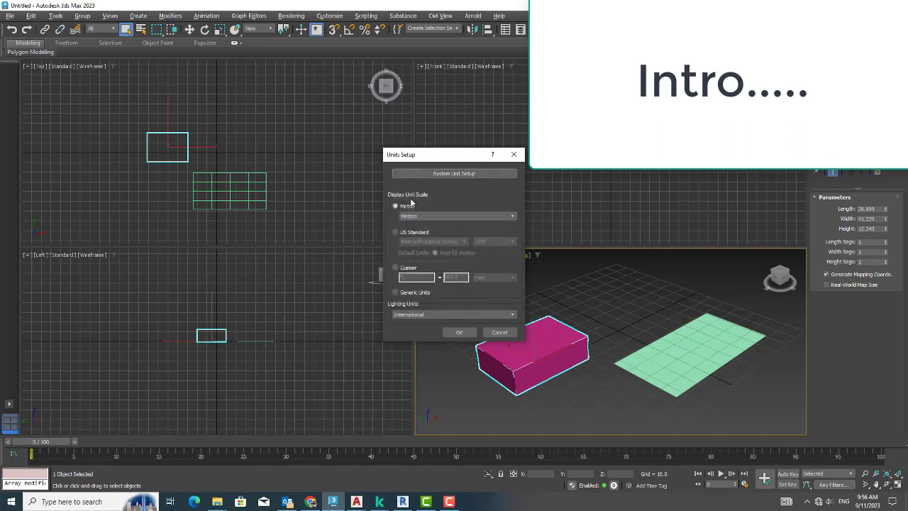
pyautogui.click(459, 333)
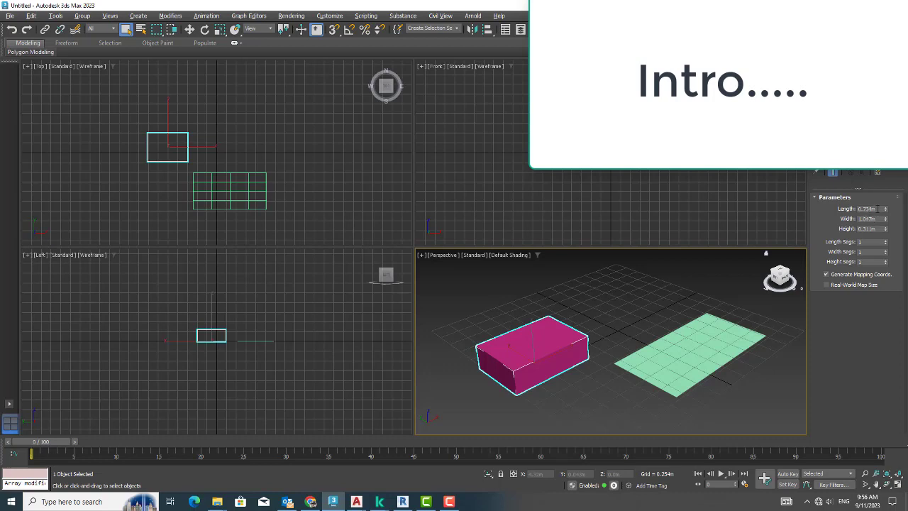
# Set the box to Length 1, Width 2 and Height 5 metres
pyautogui.doubleClick(878, 210)
pyautogui.write('1')
pyautogui.press('Tab')
pyautogui.write('2')
pyautogui.press('Tab')
pyautogui.write('5')
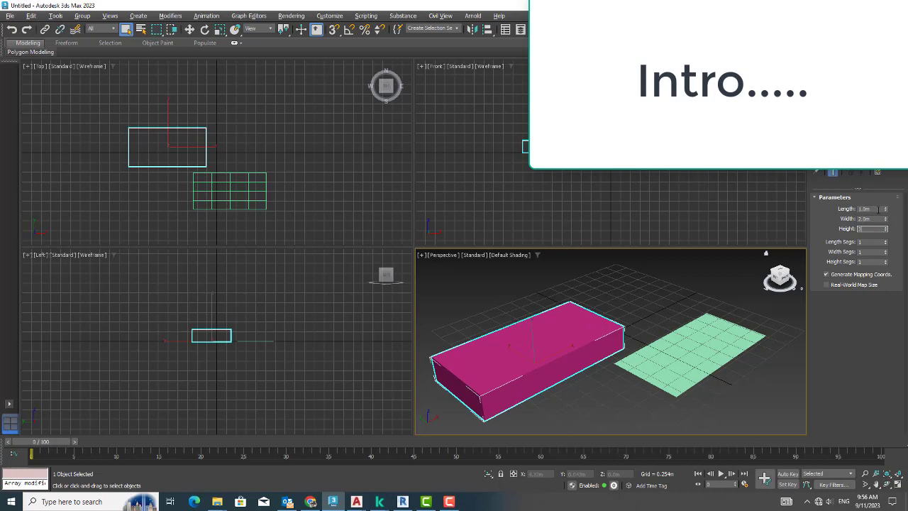
pyautogui.press('Tab')
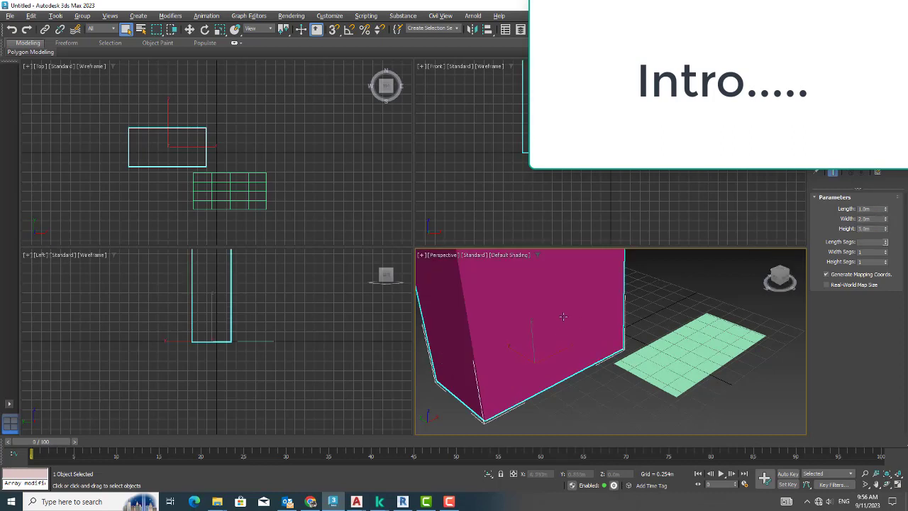
pyautogui.moveTo(564, 317)
pyautogui.keyDown('alt'); pyautogui.mouseDown(button='middle')
pyautogui.moveTo(573, 356)
pyautogui.moveTo(564, 358)
pyautogui.mouseUp(button='middle'); pyautogui.keyUp('alt')
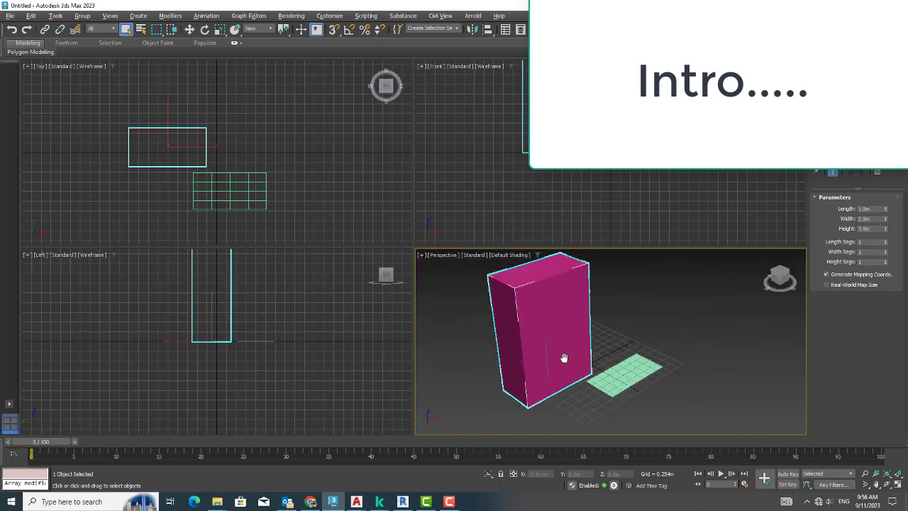
# Move the box, resetting Z to zero and shifting it along Y
pyautogui.click(190, 29)
pyautogui.moveTo(179, 160); pyautogui.dragTo(206, 154, button='middle')
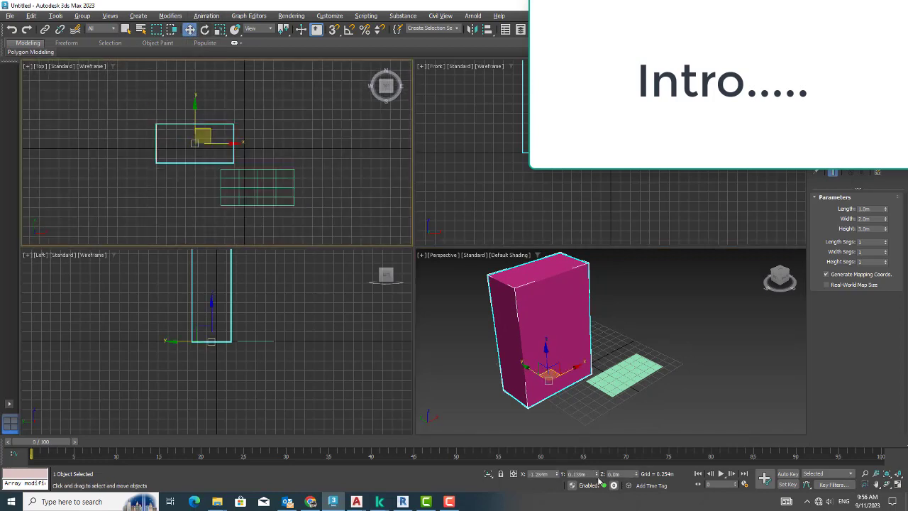
pyautogui.moveTo(634, 473); pyautogui.dragTo(633, 464)
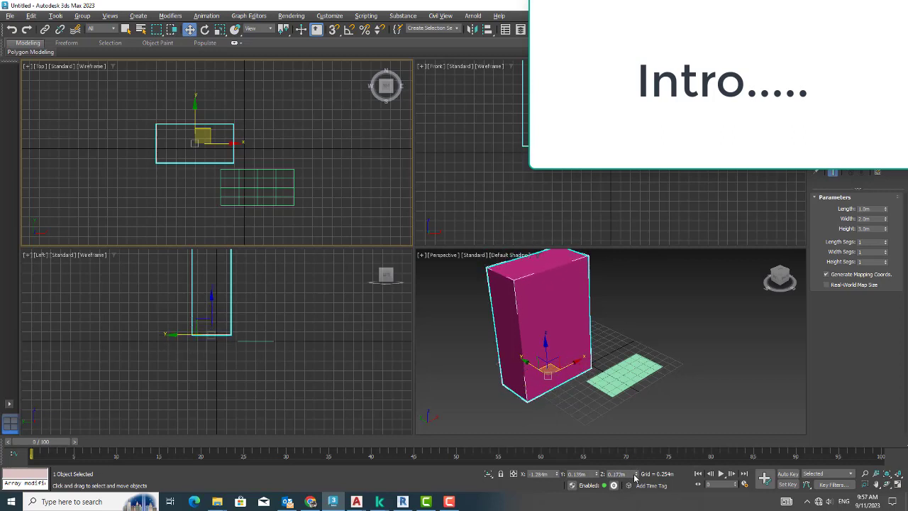
pyautogui.rightClick(636, 477)
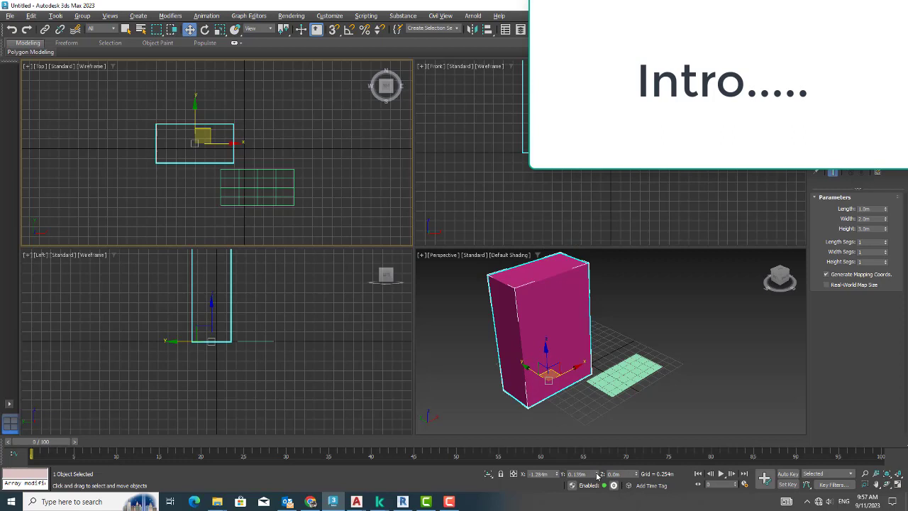
pyautogui.moveTo(598, 474)
pyautogui.mouseDown()
pyautogui.moveTo(557, 478)
pyautogui.moveTo(554, 430)
pyautogui.mouseUp()
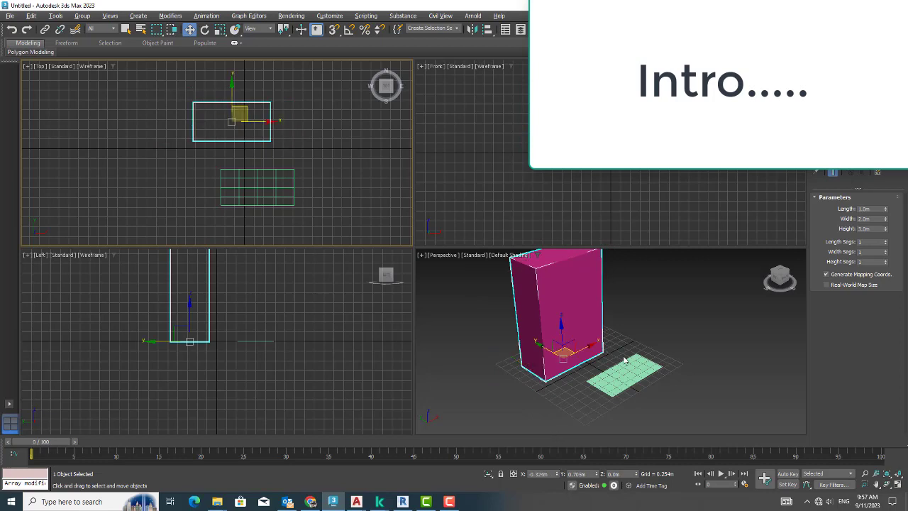
# Shift the box along X, select the plane, and set Perspective to Wireframe Override
pyautogui.moveTo(626, 360); pyautogui.dragTo(590, 331, button='middle')
pyautogui.scroll(2, 590, 331)
pyautogui.click(596, 355)
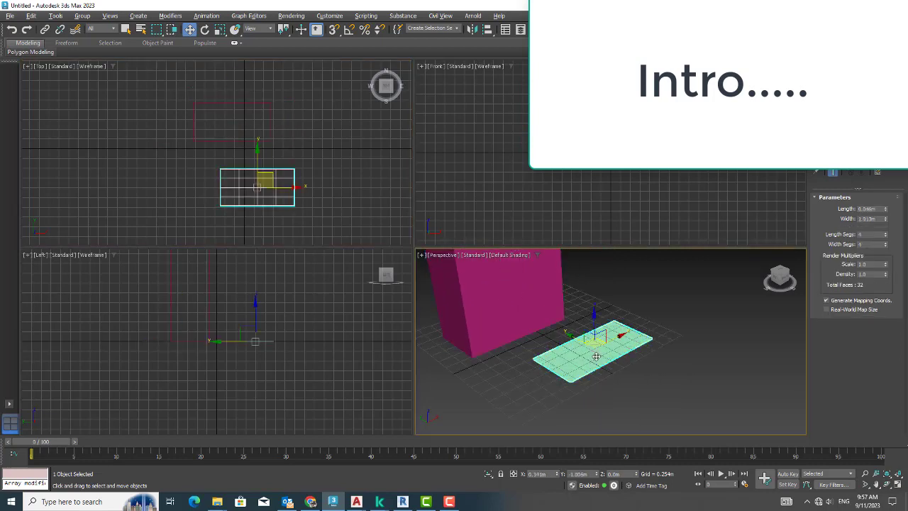
pyautogui.scroll(4, 598, 345)
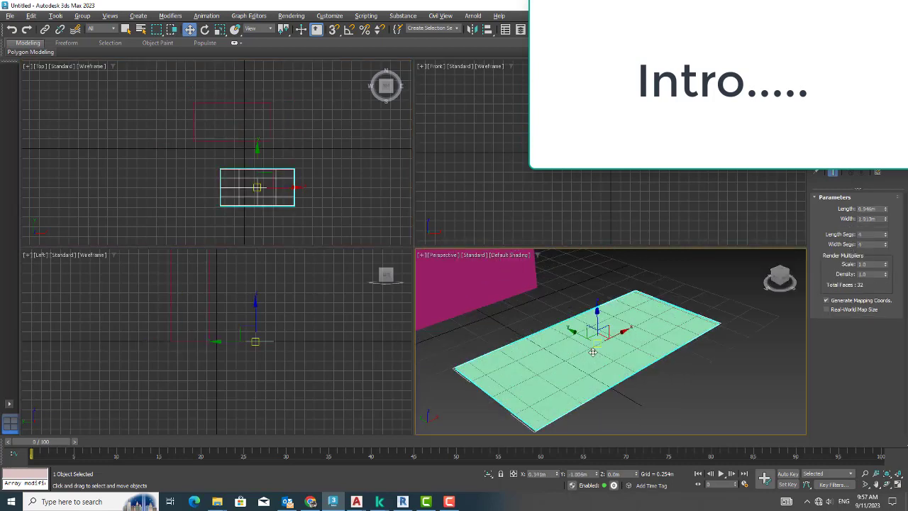
pyautogui.click(472, 255)
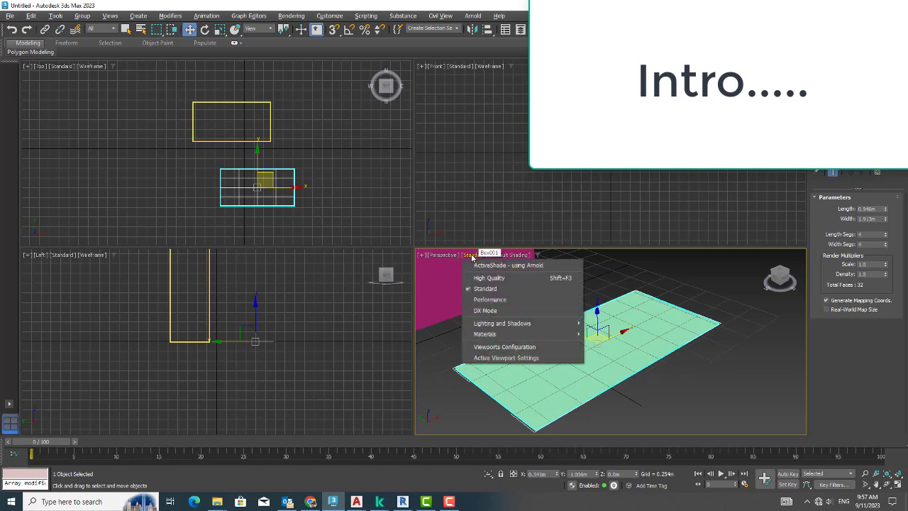
pyautogui.moveTo(485, 334)
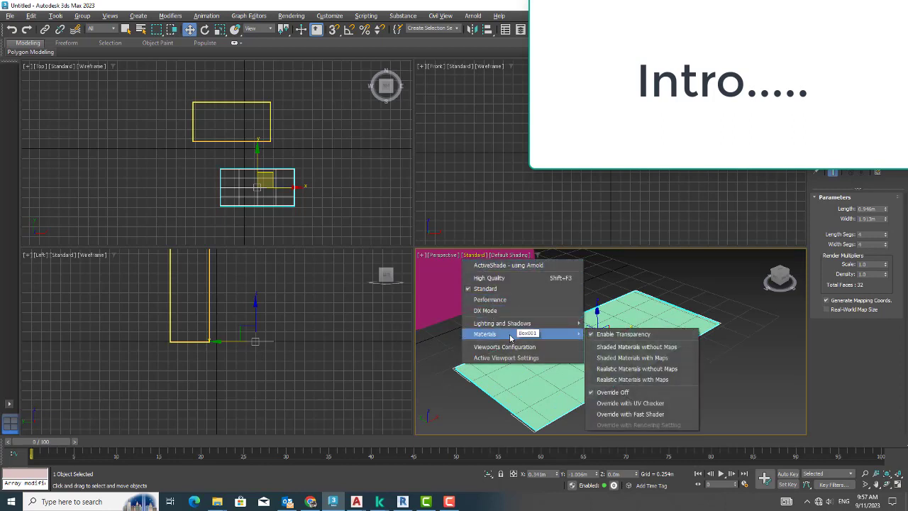
pyautogui.click(509, 255)
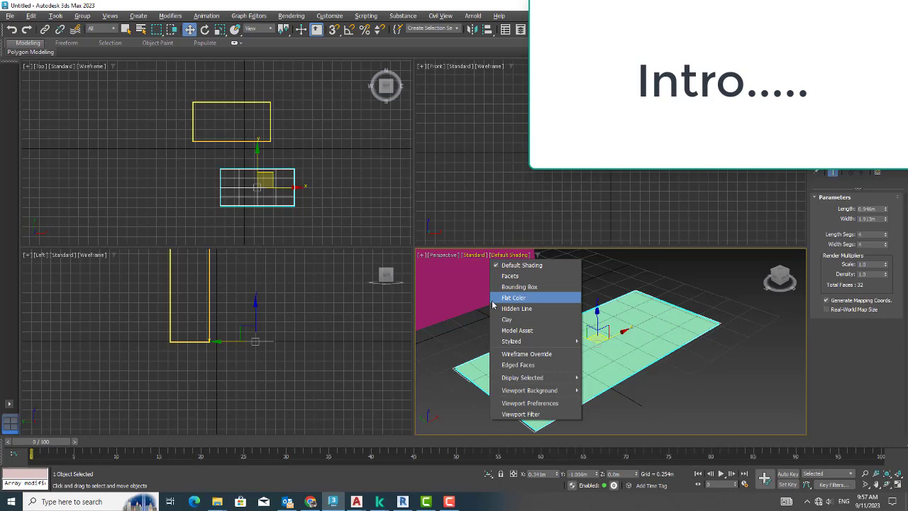
pyautogui.click(526, 353)
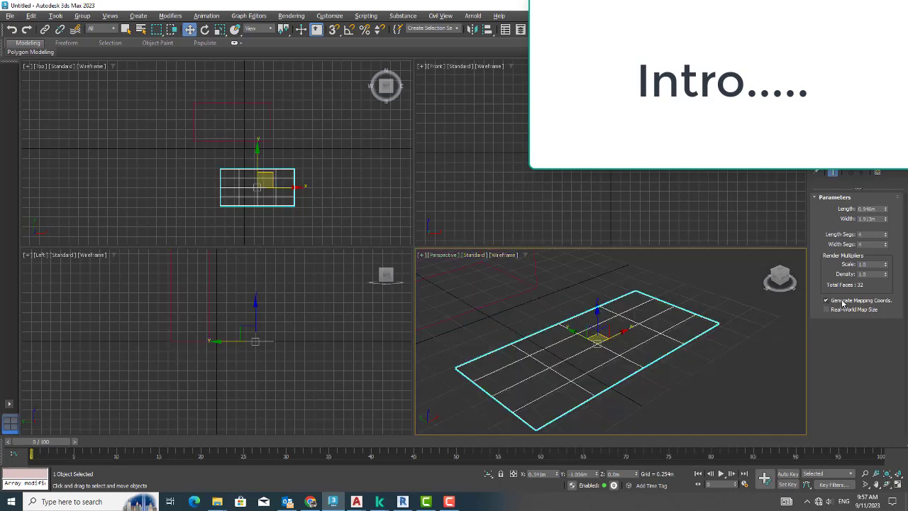
# Give the plane 6 length and 6 width segments, then deselect it
pyautogui.click(886, 233)
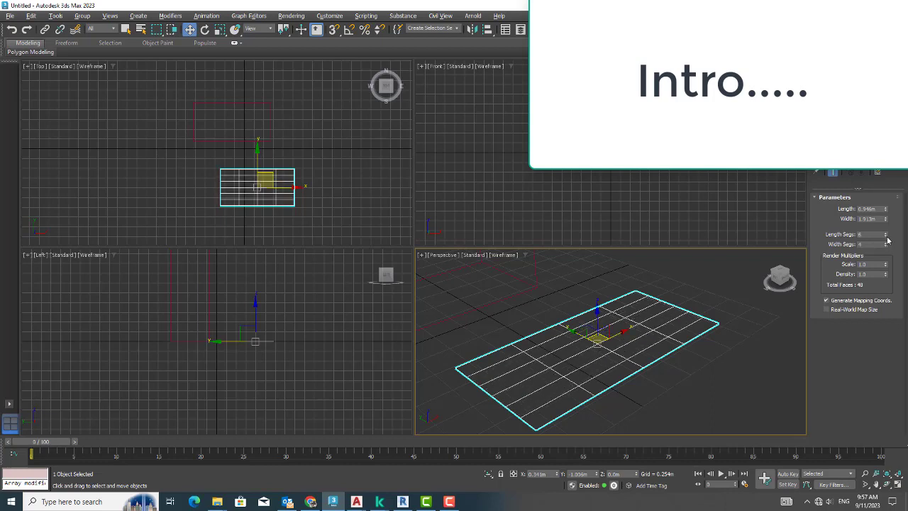
pyautogui.click(885, 243)
pyautogui.click(885, 243)
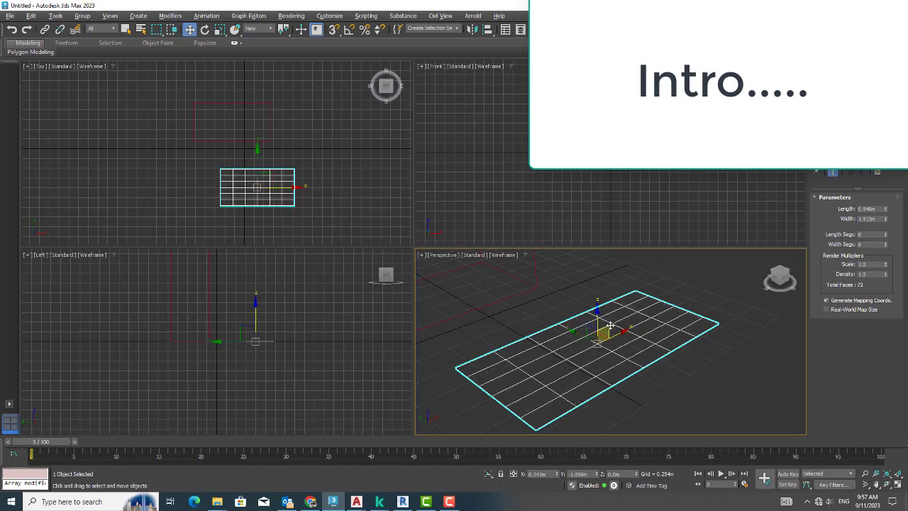
pyautogui.click(545, 295)
pyautogui.moveTo(537, 312); pyautogui.dragTo(594, 310, button='middle')
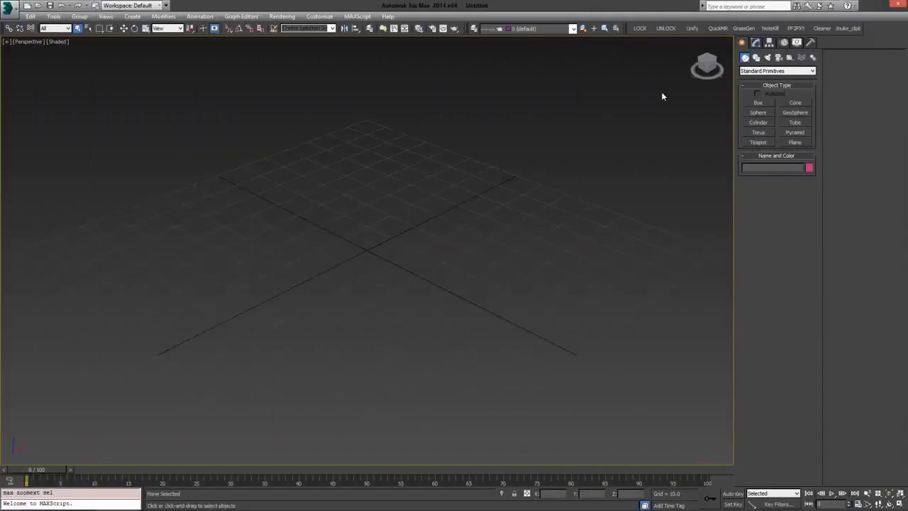
# Launch the Grass Generator v1.5 script from the GrassGen toolbar button
pyautogui.click(743, 28)
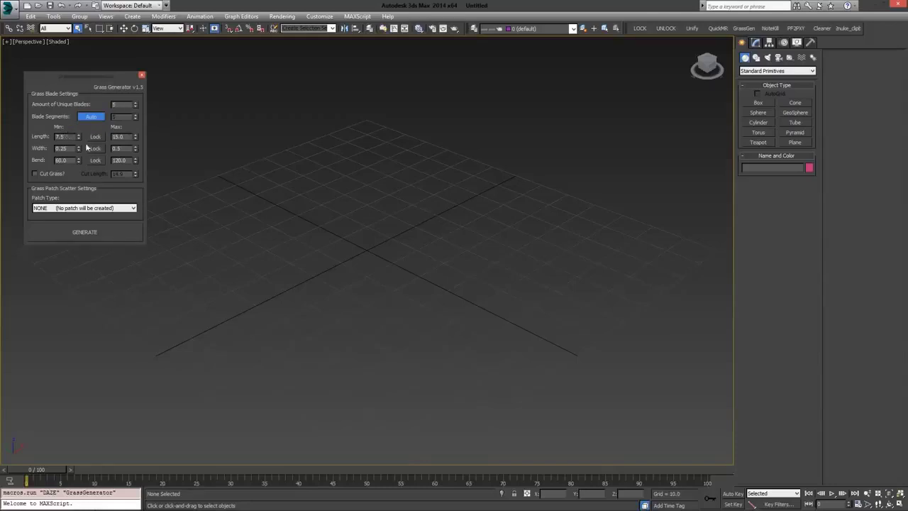
pyautogui.click(60, 211)
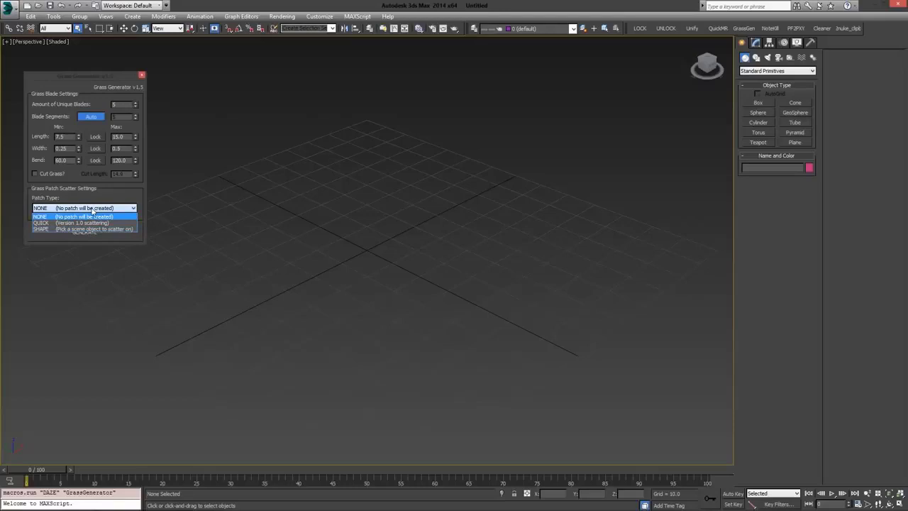
pyautogui.click(92, 213)
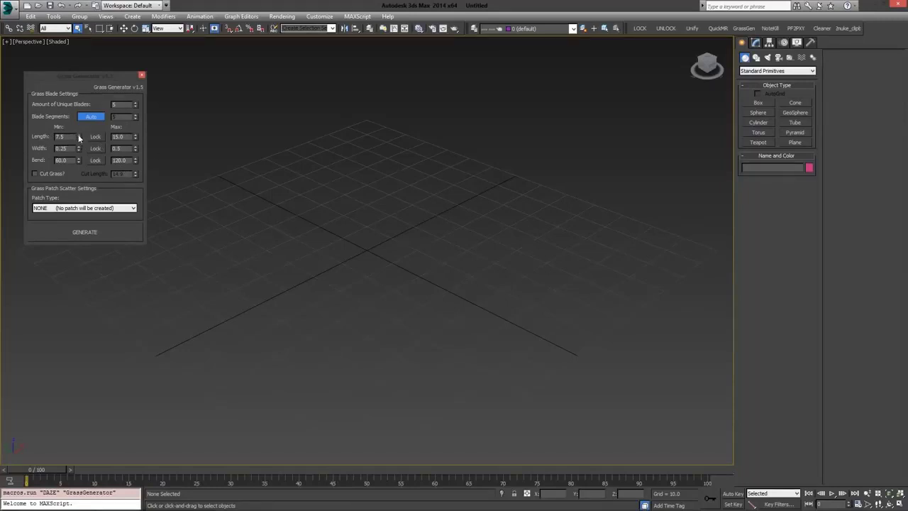
pyautogui.moveTo(78, 135); pyautogui.dragTo(80, 233)
pyautogui.moveTo(78, 138)
pyautogui.mouseDown()
pyautogui.moveTo(86, 62)
pyautogui.moveTo(57, 58)
pyautogui.mouseUp()
pyautogui.rightClick(78, 138)
pyautogui.click(142, 75)
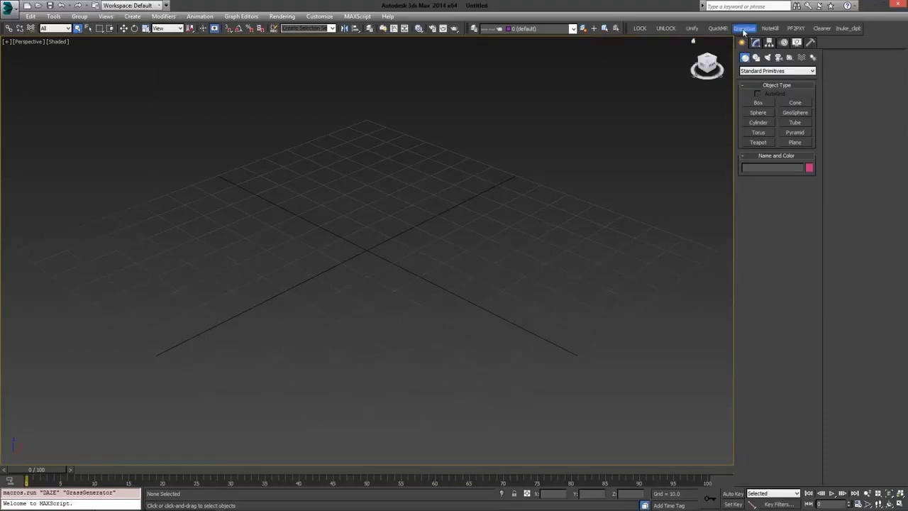
pyautogui.click(743, 29)
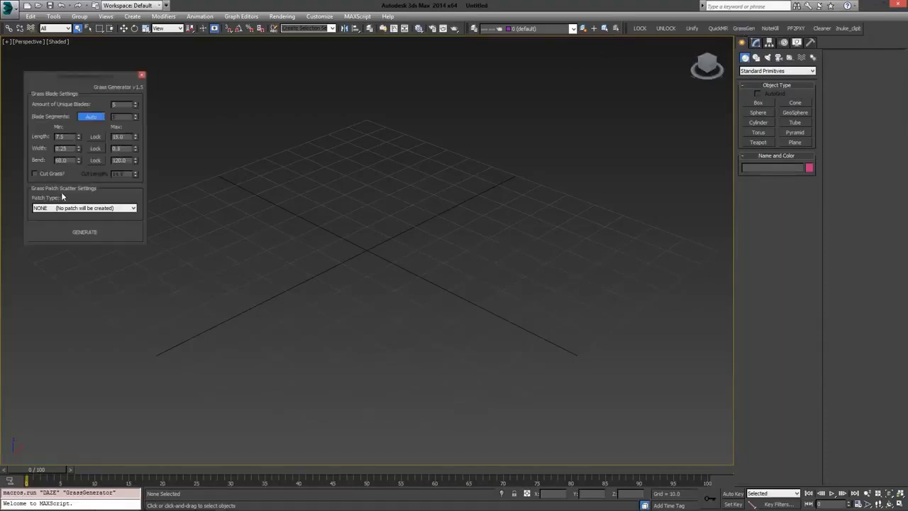
# Generate a test clump of five grass blades, then delete them
pyautogui.click(74, 233)
pyautogui.moveTo(410, 223)
pyautogui.keyDown('alt'); pyautogui.mouseDown(button='middle')
pyautogui.moveTo(383, 217)
pyautogui.moveTo(359, 247)
pyautogui.mouseUp(button='middle'); pyautogui.keyUp('alt')
pyautogui.scroll(3, 383, 217)
pyautogui.scroll(3, 359, 247)
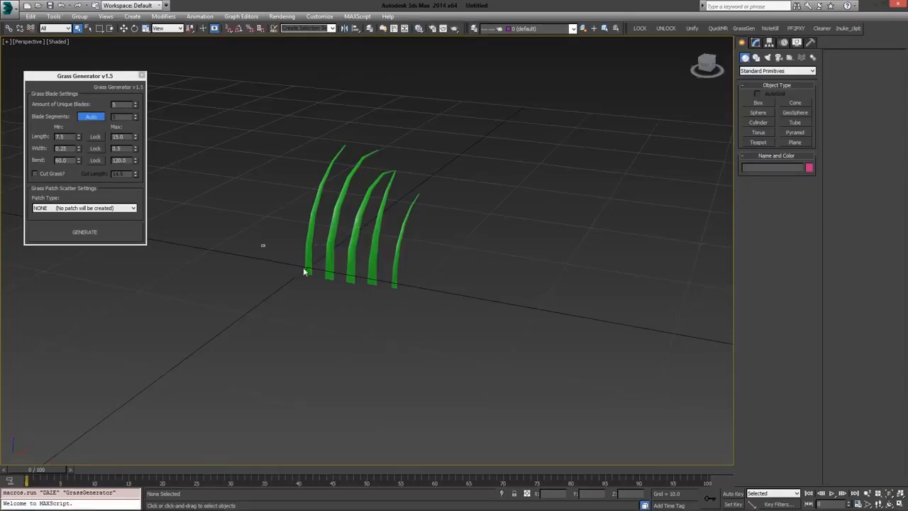
pyautogui.moveTo(304, 272); pyautogui.dragTo(495, 344)
pyautogui.press('Delete')
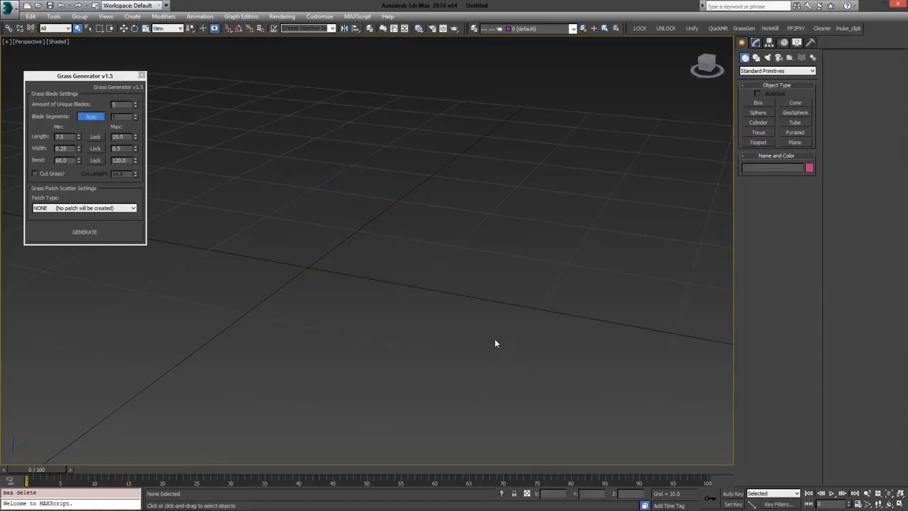
# Fix blade segments at a maximum of 20, generate test blades, and delete them
pyautogui.click(92, 120)
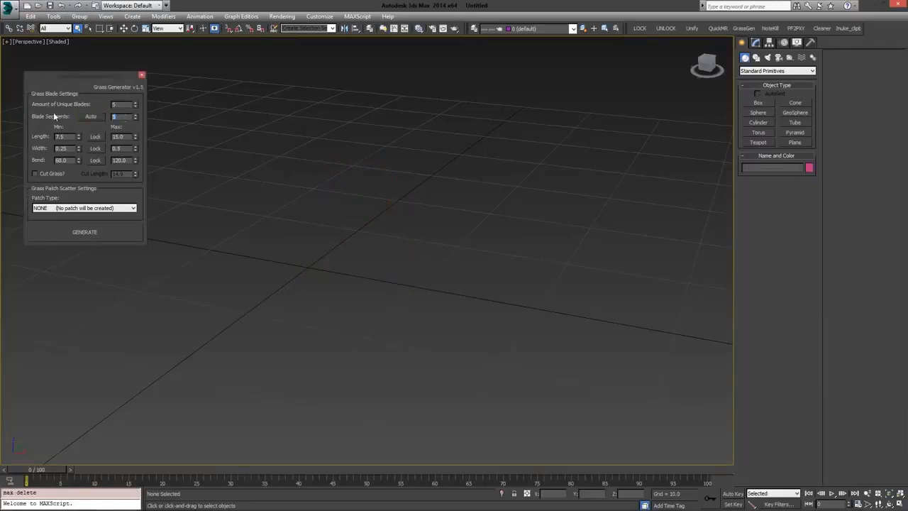
pyautogui.click(124, 116)
pyautogui.write('20')
pyautogui.press('Tab')
pyautogui.click(85, 232)
pyautogui.scroll(3, 374, 263)
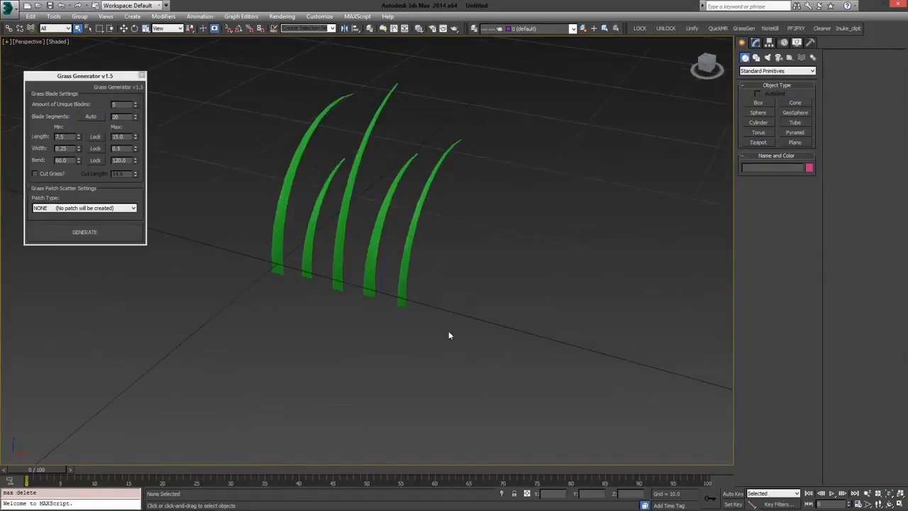
pyautogui.moveTo(449, 330); pyautogui.dragTo(263, 234)
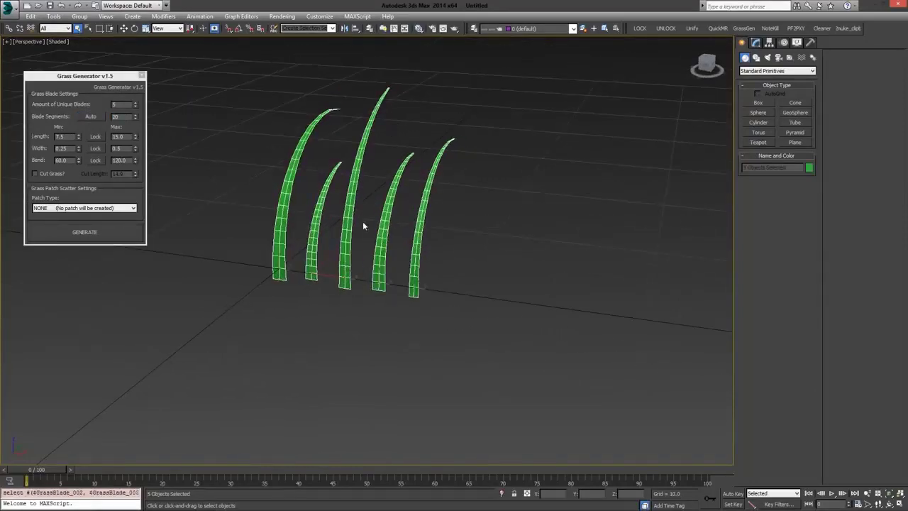
pyautogui.scroll(-3, 354, 295)
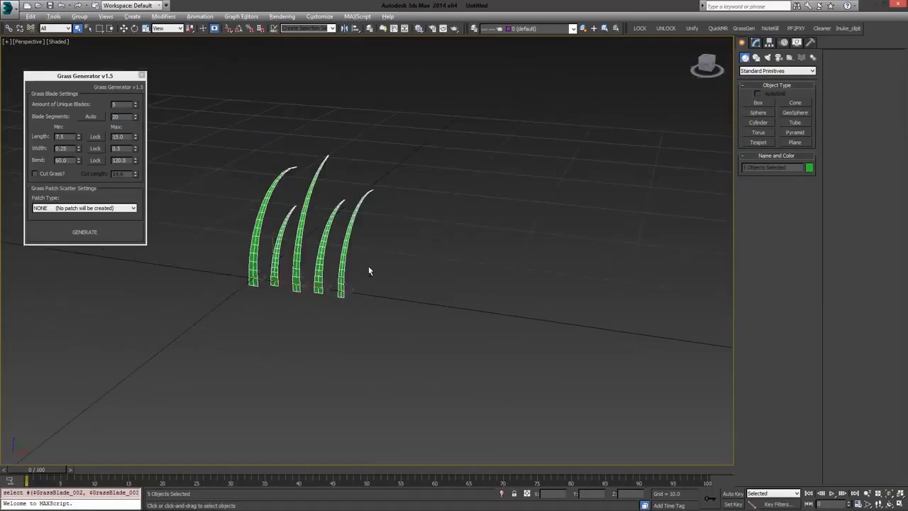
pyautogui.scroll(2, 368, 271)
pyautogui.scroll(3, 337, 283)
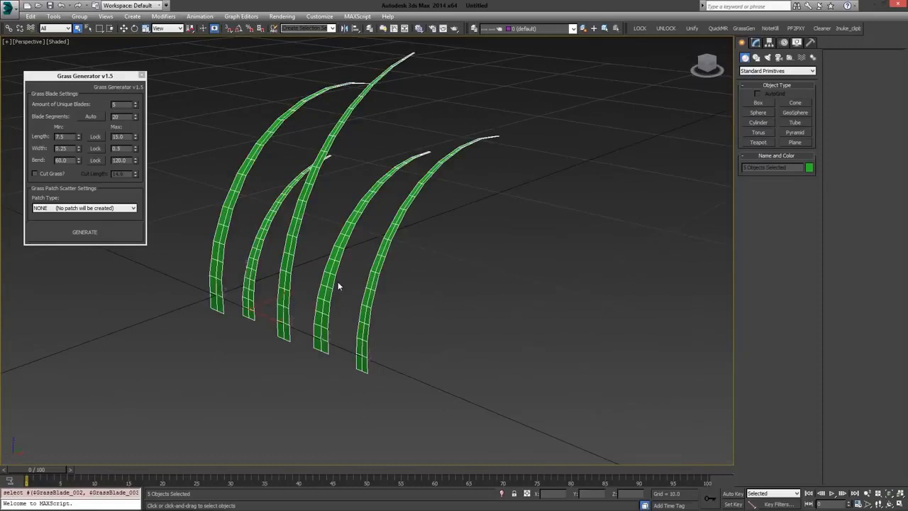
pyautogui.scroll(-3, 338, 286)
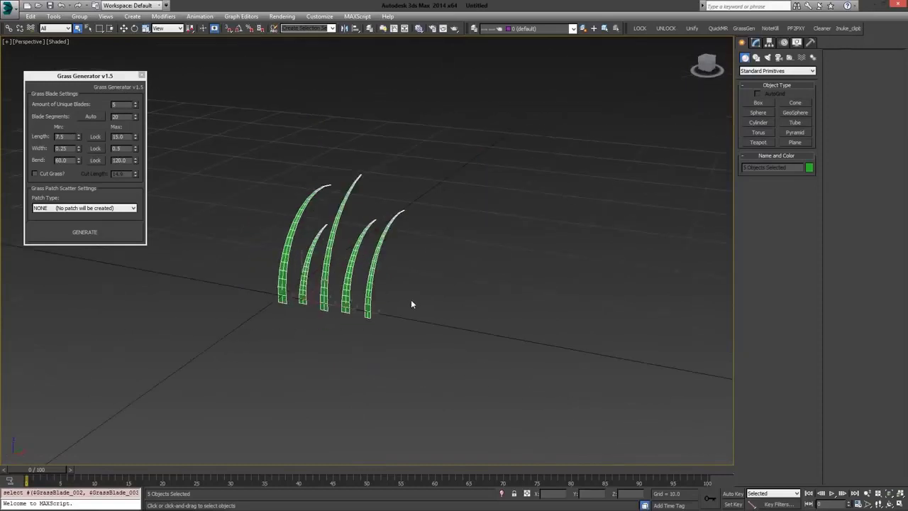
pyautogui.press('Delete')
pyautogui.moveTo(346, 228)
pyautogui.keyDown('alt'); pyautogui.mouseDown(button='middle')
pyautogui.moveTo(322, 243)
pyautogui.moveTo(384, 225)
pyautogui.mouseUp(button='middle'); pyautogui.keyUp('alt')
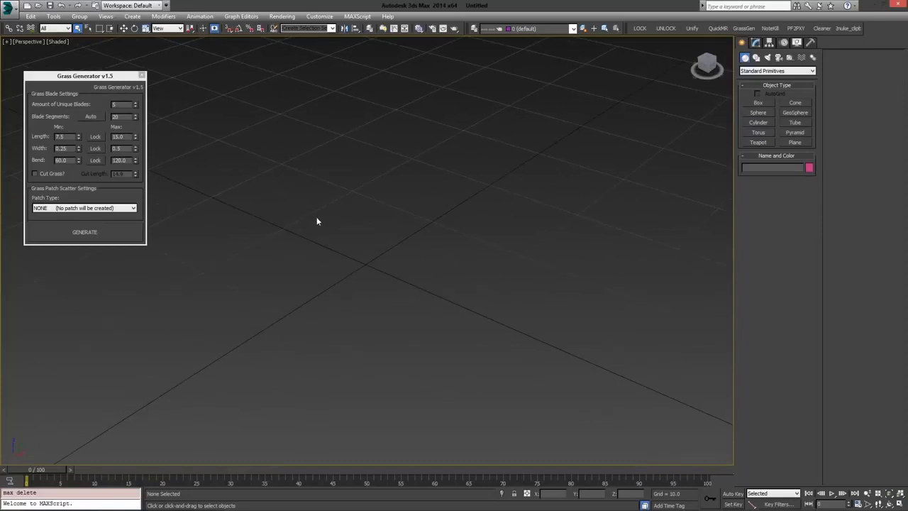
pyautogui.scroll(-3, 281, 221)
pyautogui.moveTo(372, 219)
pyautogui.keyDown('alt'); pyautogui.mouseDown(button='middle')
pyautogui.moveTo(378, 231)
pyautogui.moveTo(301, 221)
pyautogui.mouseUp(button='middle'); pyautogui.keyUp('alt')
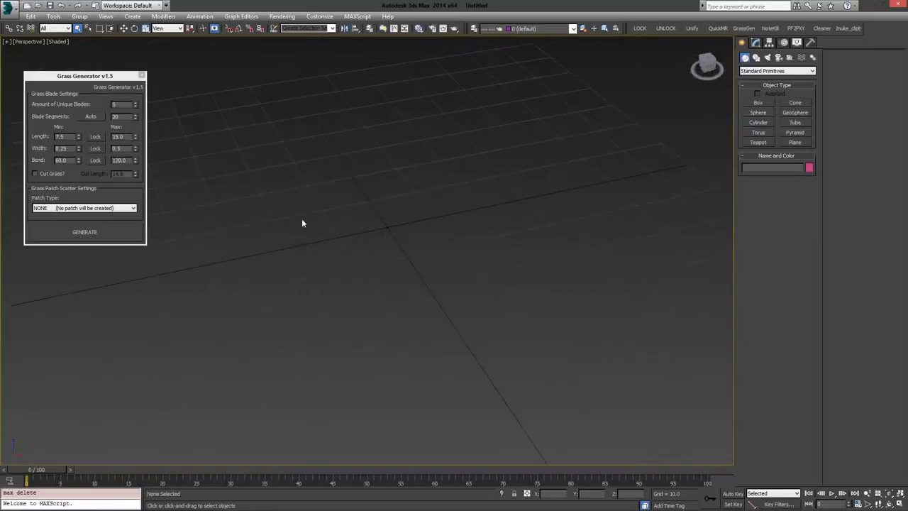
# Choose the QUICK patch type and select the 25.0 scatter radius field
pyautogui.click(104, 208)
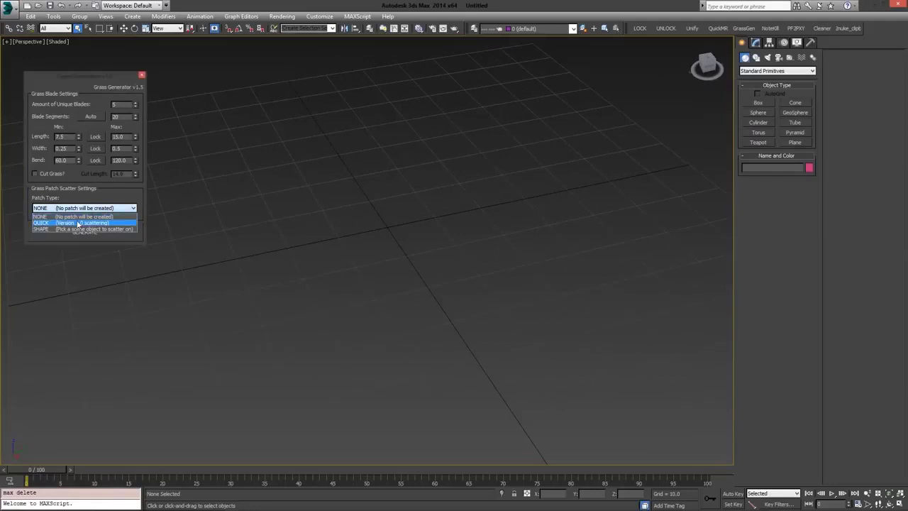
pyautogui.click(78, 223)
pyautogui.keyDown('alt'); pyautogui.moveTo(250, 293); pyautogui.dragTo(325, 264, button='middle'); pyautogui.keyUp('alt')
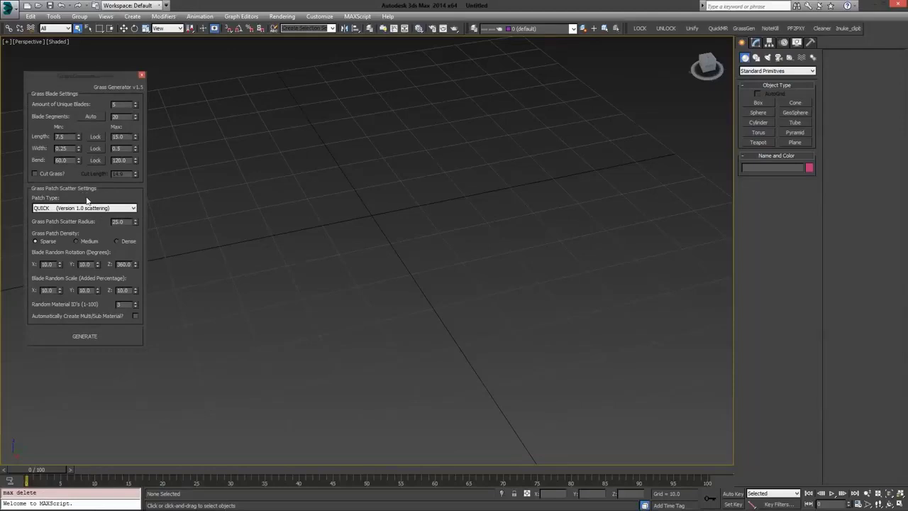
pyautogui.doubleClick(118, 221)
pyautogui.click(81, 337)
pyautogui.keyDown('alt'); pyautogui.moveTo(372, 238); pyautogui.dragTo(386, 284, button='middle'); pyautogui.keyUp('alt')
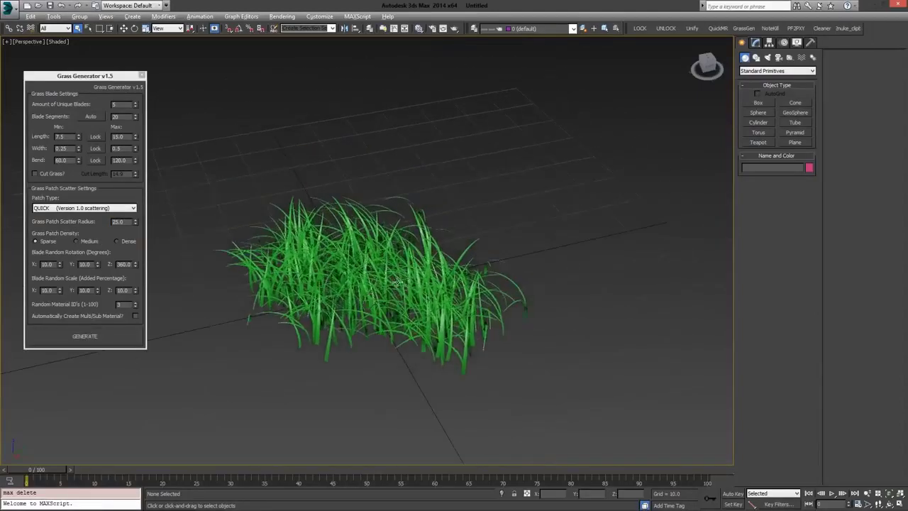
pyautogui.scroll(-3, 385, 283)
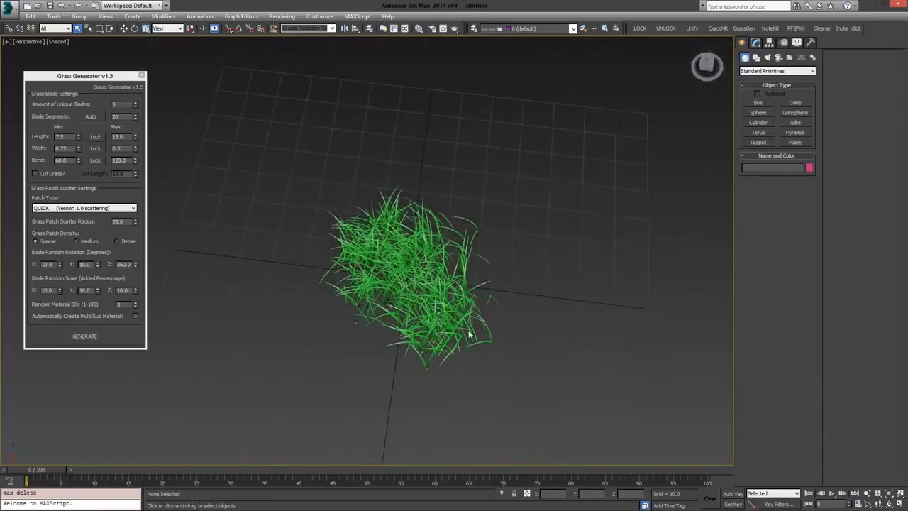
pyautogui.keyDown('alt'); pyautogui.moveTo(430, 223); pyautogui.dragTo(397, 228, button='middle'); pyautogui.keyUp('alt')
pyautogui.scroll(3, 355, 230)
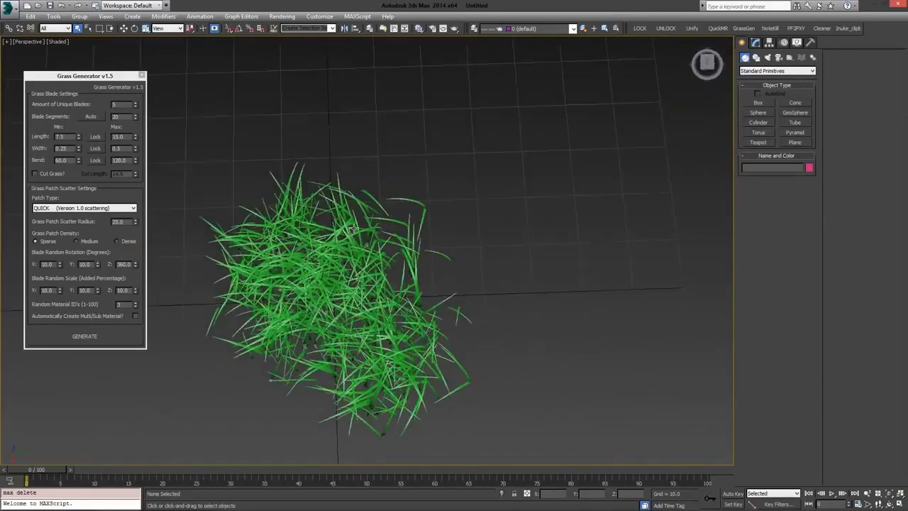
pyautogui.keyDown('alt'); pyautogui.moveTo(374, 264); pyautogui.dragTo(385, 235, button='middle'); pyautogui.keyUp('alt')
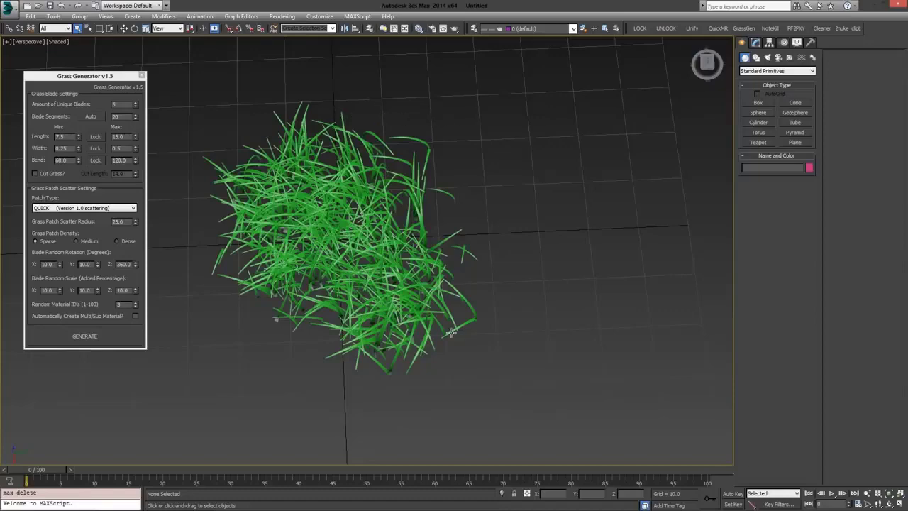
pyautogui.moveTo(452, 115); pyautogui.dragTo(493, 111, button='middle')
pyautogui.keyDown('alt'); pyautogui.moveTo(369, 241); pyautogui.dragTo(352, 234, button='middle'); pyautogui.keyUp('alt')
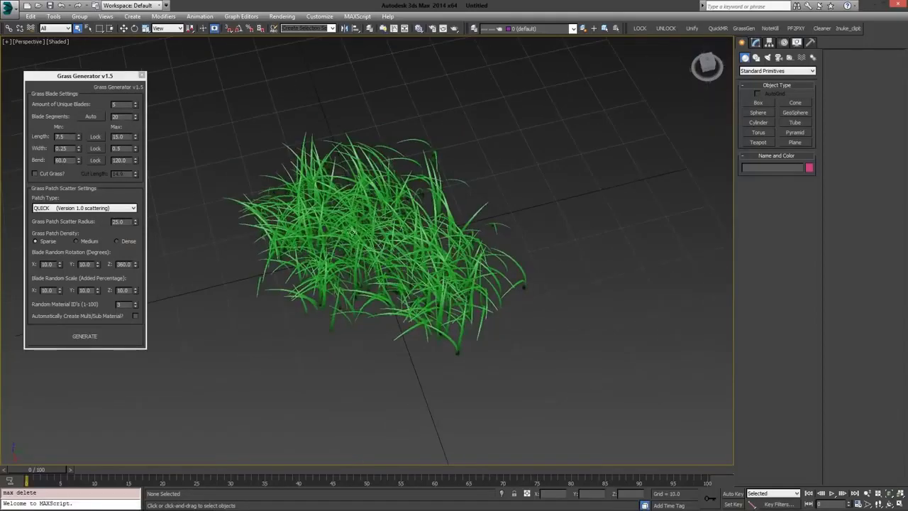
pyautogui.hotkey('ctrl', 'a')
pyautogui.press('Delete')
pyautogui.click(110, 337)
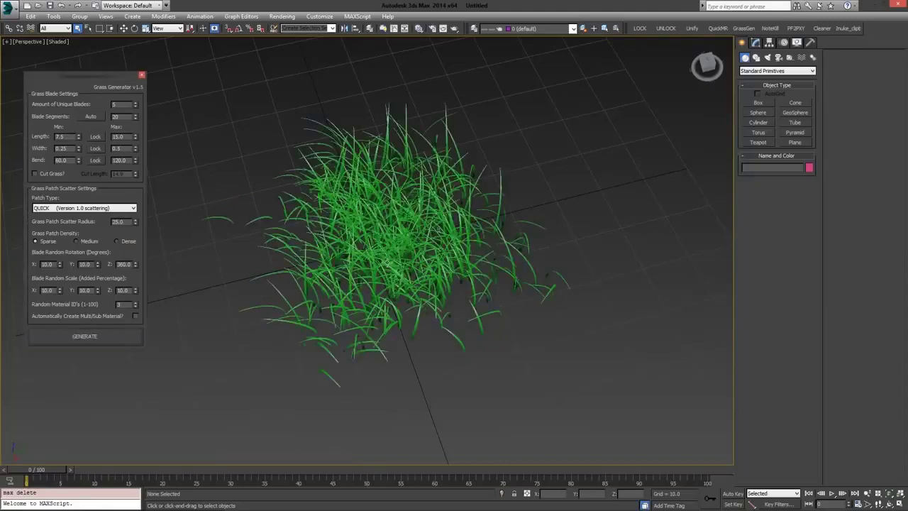
pyautogui.hotkey('ctrl', 'a')
pyautogui.press('Delete')
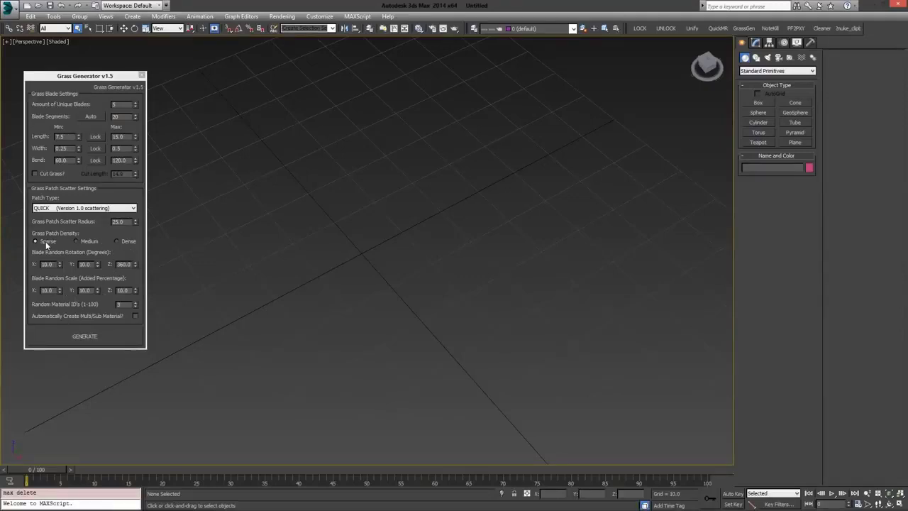
# Generate a test patch with scatter radius 50, inspect it, then delete it
pyautogui.hotkey('shift', 'Tab')
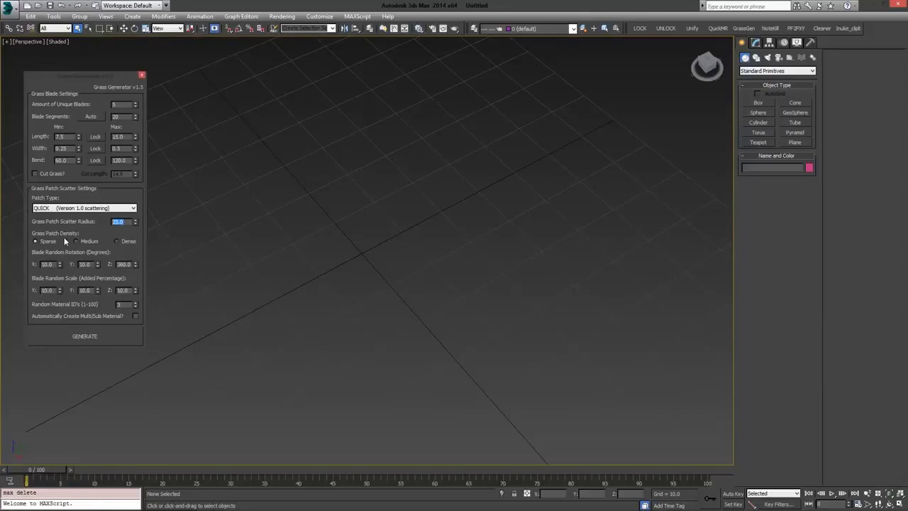
pyautogui.write('50')
pyautogui.click(84, 336)
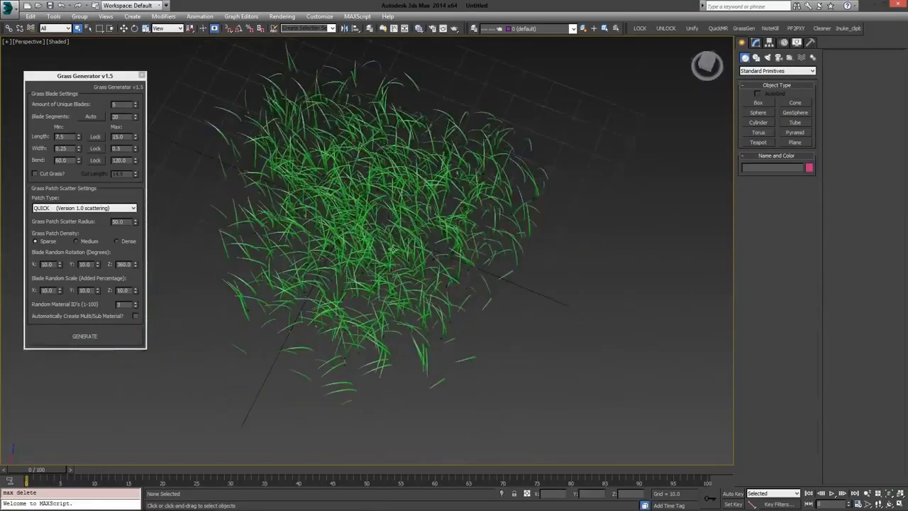
pyautogui.moveTo(393, 248)
pyautogui.keyDown('alt'); pyautogui.mouseDown(button='middle')
pyautogui.moveTo(339, 269)
pyautogui.moveTo(340, 247)
pyautogui.mouseUp(button='middle'); pyautogui.keyUp('alt')
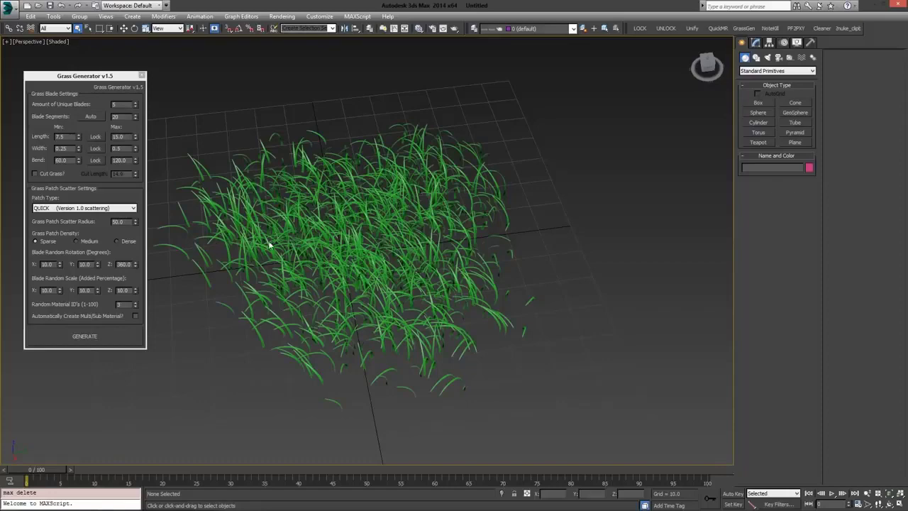
pyautogui.click(334, 240)
pyautogui.keyDown('alt'); pyautogui.moveTo(333, 240); pyautogui.dragTo(277, 243, button='middle'); pyautogui.keyUp('alt')
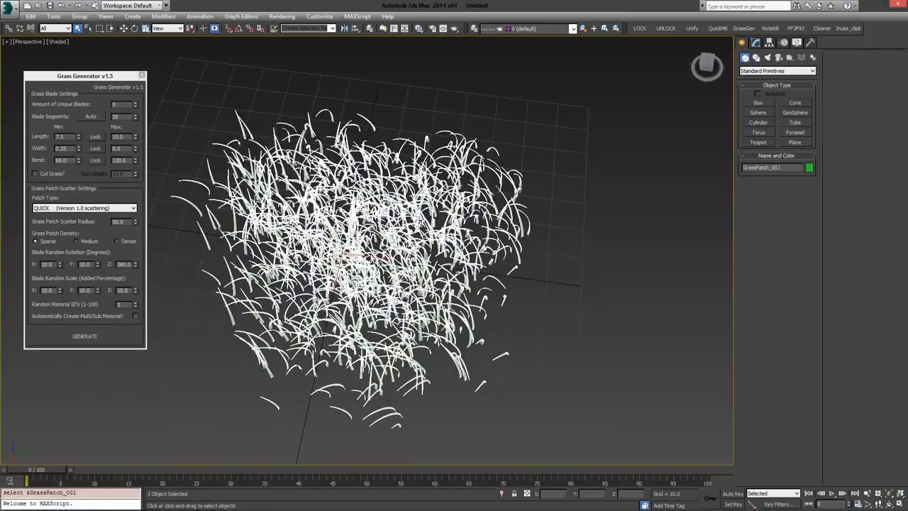
pyautogui.keyDown('alt'); pyautogui.moveTo(361, 243); pyautogui.dragTo(348, 245, button='middle'); pyautogui.keyUp('alt')
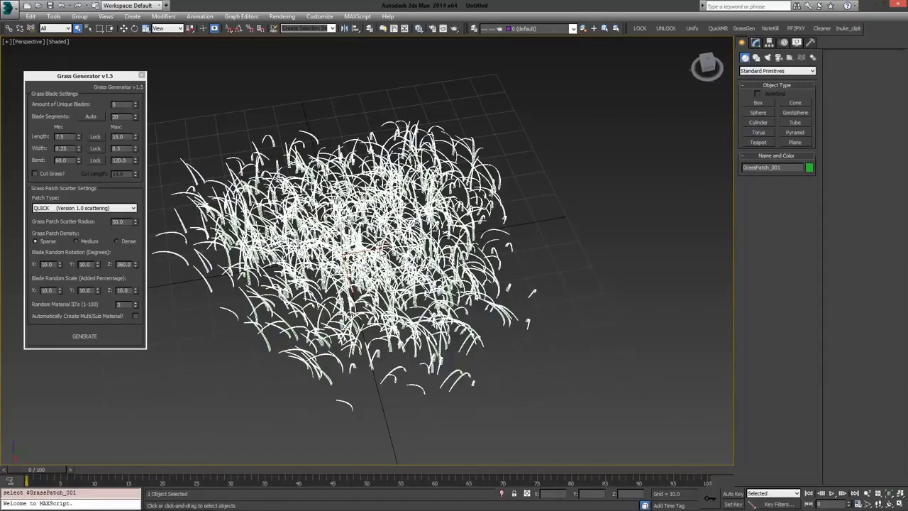
pyautogui.press('Delete')
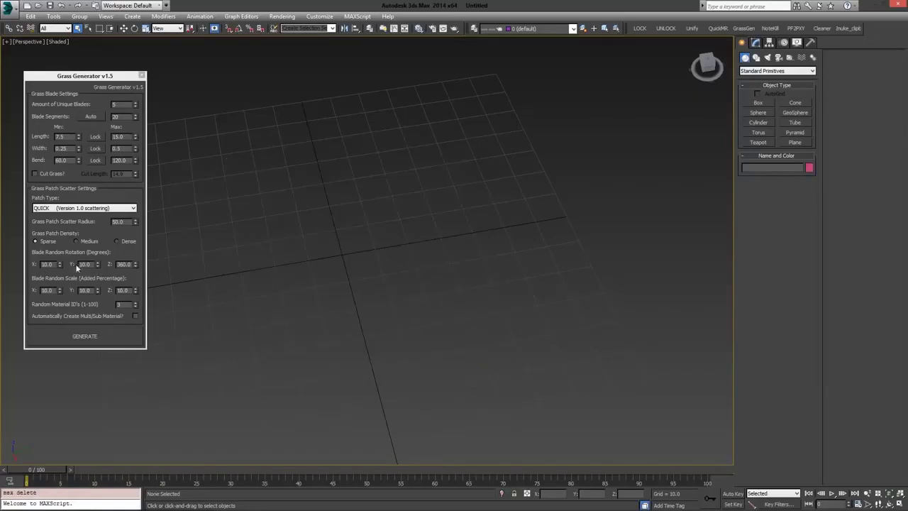
# Zero the X, Y and Z blade random rotation and random scale values
pyautogui.rightClick(60, 263)
pyautogui.rightClick(97, 264)
pyautogui.rightClick(134, 264)
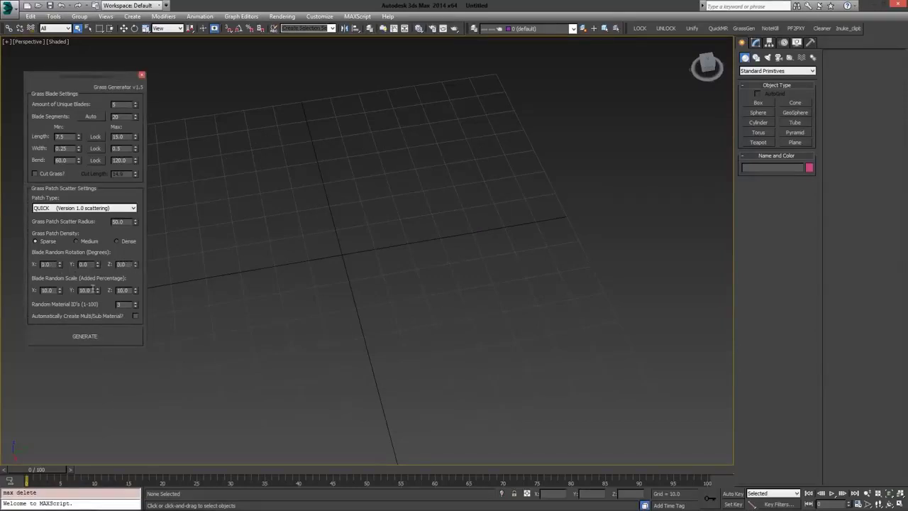
pyautogui.rightClick(60, 290)
pyautogui.rightClick(97, 290)
pyautogui.rightClick(135, 290)
# Set scatter radius back to 25.0, generate a uniform grass patch, and select it
pyautogui.doubleClick(116, 222)
pyautogui.write('25')
pyautogui.press('Return')
pyautogui.click(92, 337)
pyautogui.scroll(3, 320, 250)
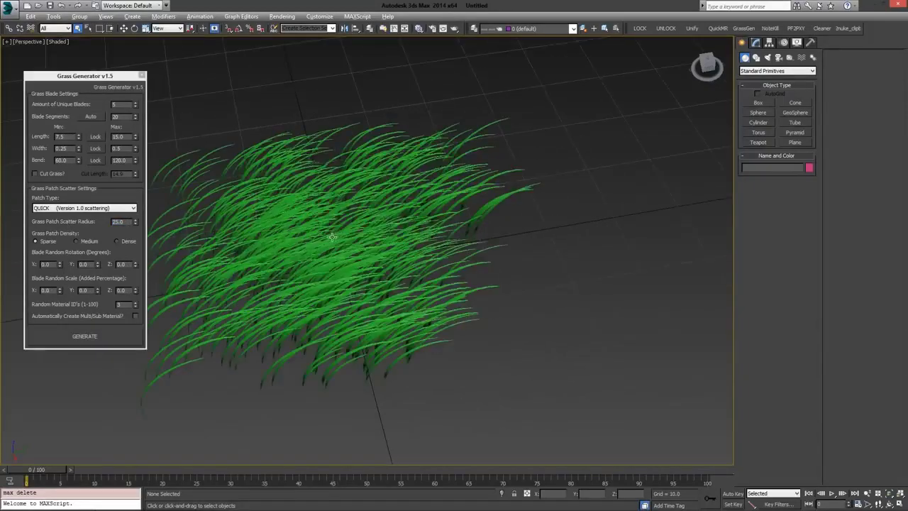
pyautogui.scroll(3, 321, 249)
pyautogui.scroll(1, 321, 249)
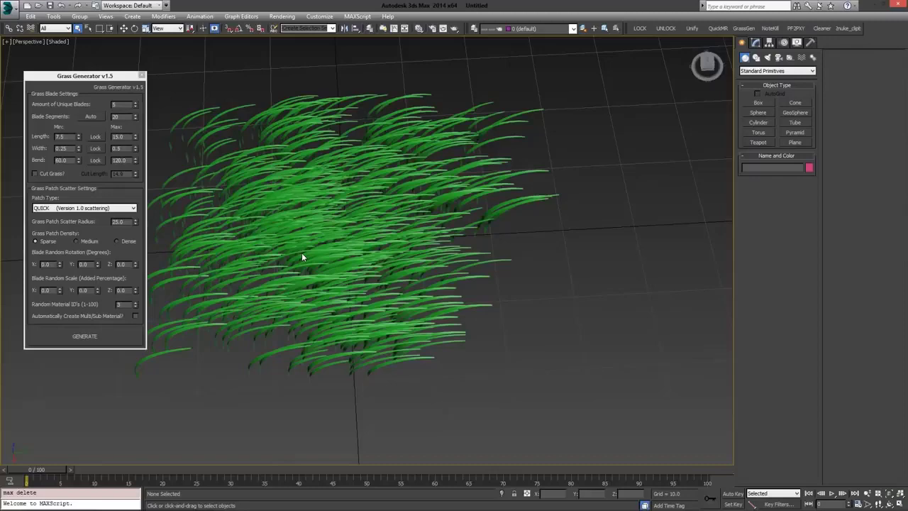
pyautogui.click(335, 250)
pyautogui.keyDown('alt'); pyautogui.moveTo(335, 250); pyautogui.dragTo(376, 283, button='middle'); pyautogui.keyUp('alt')
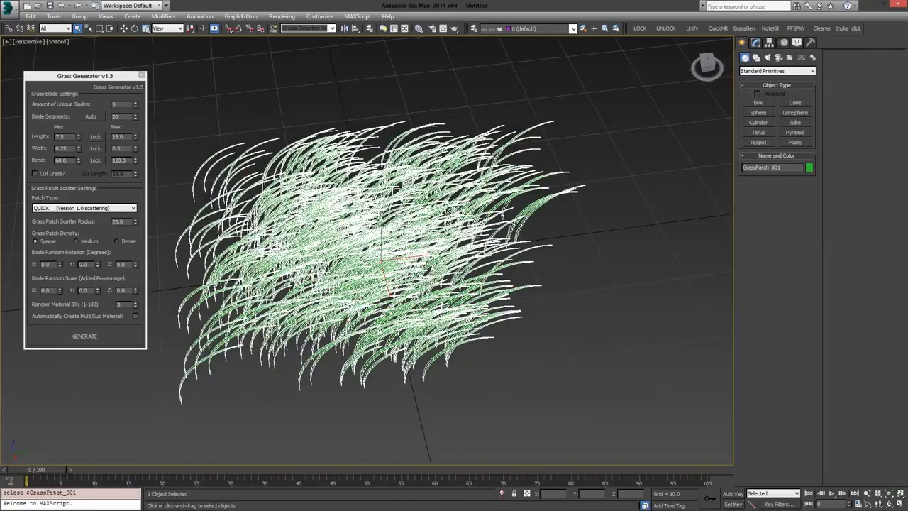
# Delete the old patch, set blade random X rotation to 10, and generate a test patch
pyautogui.press('Delete')
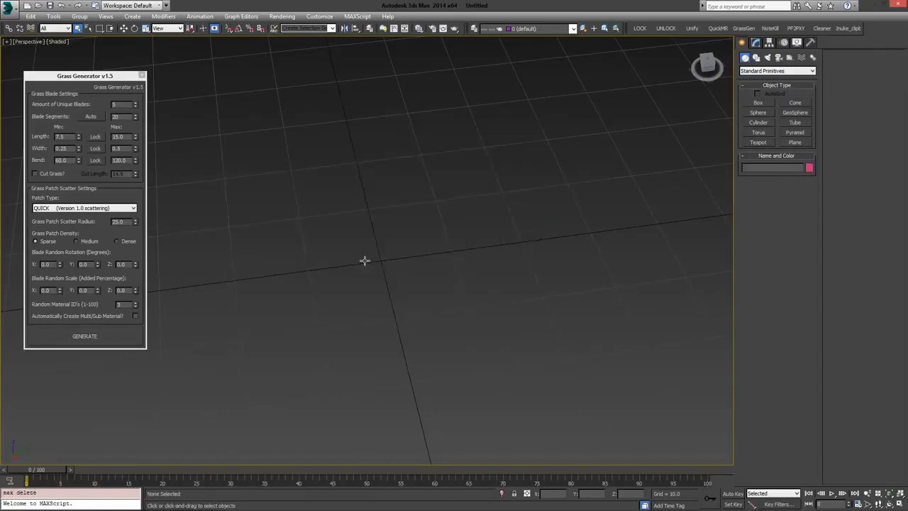
pyautogui.doubleClick(52, 264)
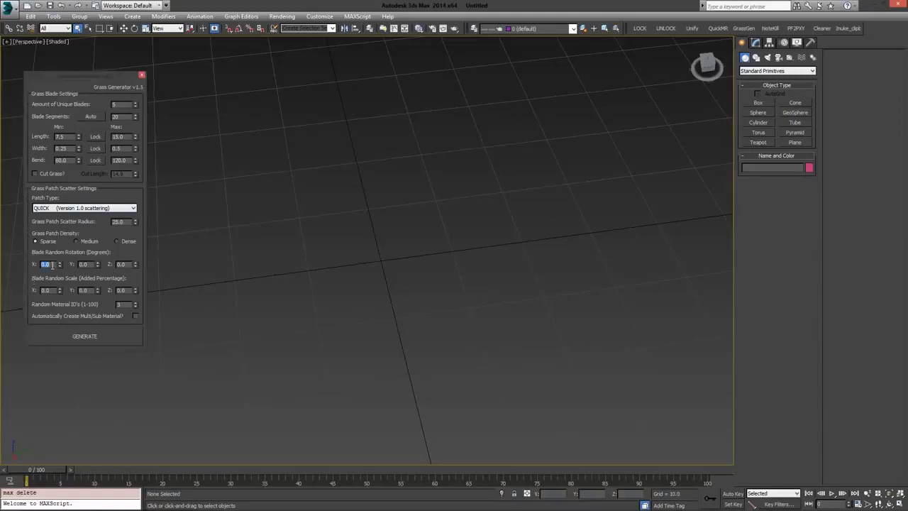
pyautogui.write('10')
pyautogui.press('Tab')
pyautogui.press('Tab')
pyautogui.write('45')
pyautogui.click(85, 336)
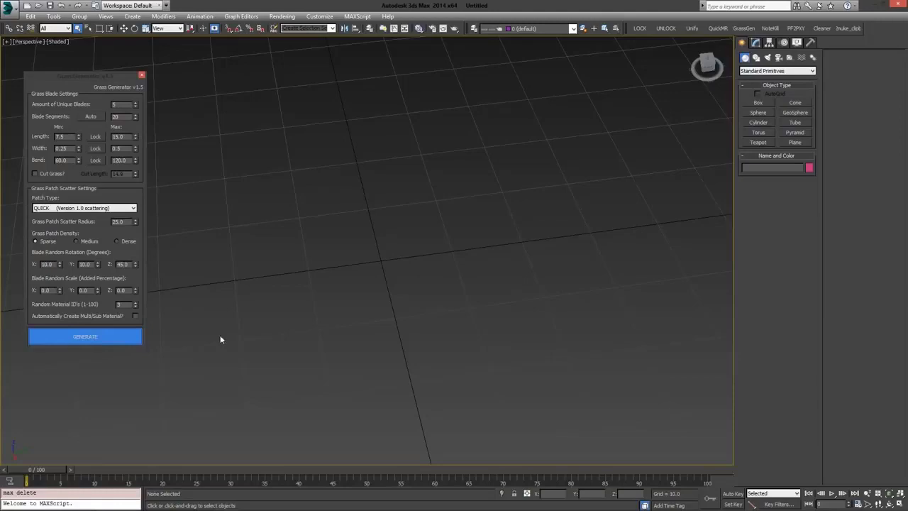
pyautogui.moveTo(413, 239)
pyautogui.keyDown('alt'); pyautogui.mouseDown(button='middle')
pyautogui.moveTo(437, 277)
pyautogui.moveTo(441, 259)
pyautogui.mouseUp(button='middle'); pyautogui.keyUp('alt')
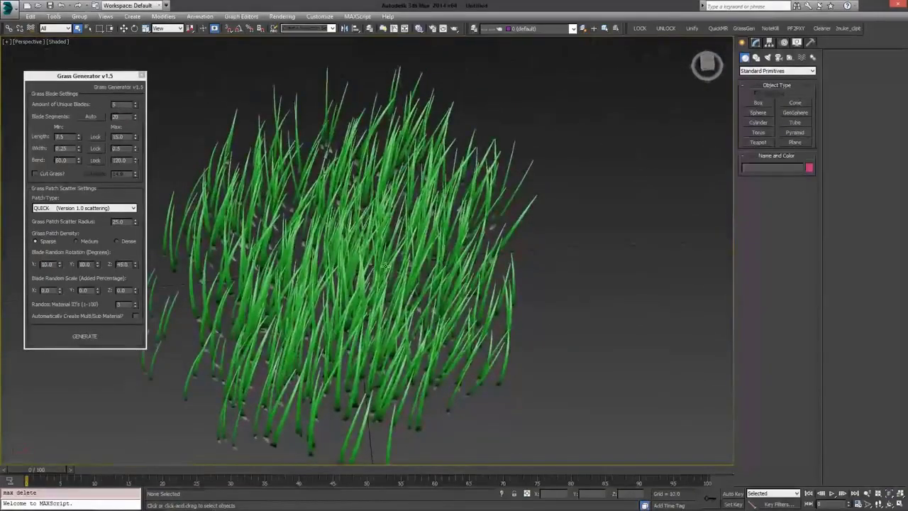
pyautogui.moveTo(385, 266)
pyautogui.keyDown('alt'); pyautogui.mouseDown(button='middle')
pyautogui.moveTo(403, 232)
pyautogui.moveTo(382, 237)
pyautogui.mouseUp(button='middle'); pyautogui.keyUp('alt')
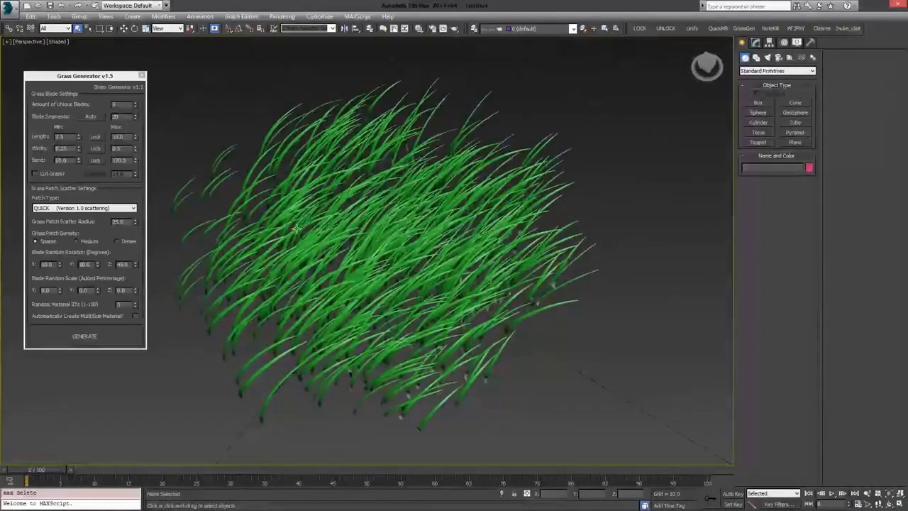
pyautogui.click(329, 230)
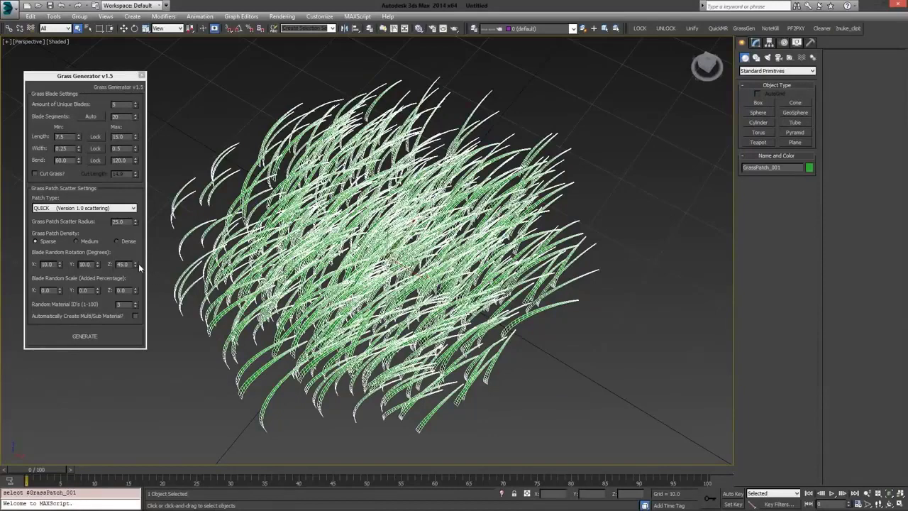
# Zero random Y and Z rotation, set X to 90 (clamped), and generate another test patch
pyautogui.rightClick(97, 267)
pyautogui.rightClick(134, 266)
pyautogui.doubleClick(46, 264)
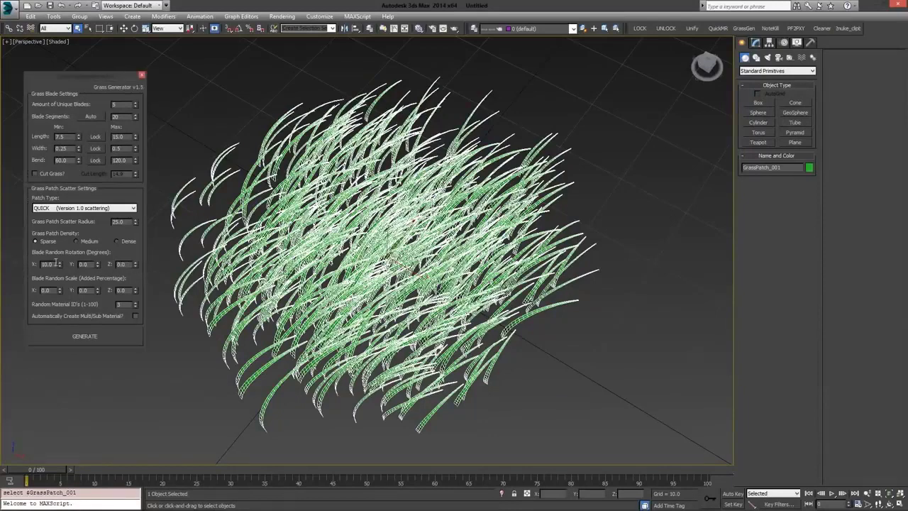
pyautogui.write('18')
pyautogui.press('Return')
pyautogui.click(94, 340)
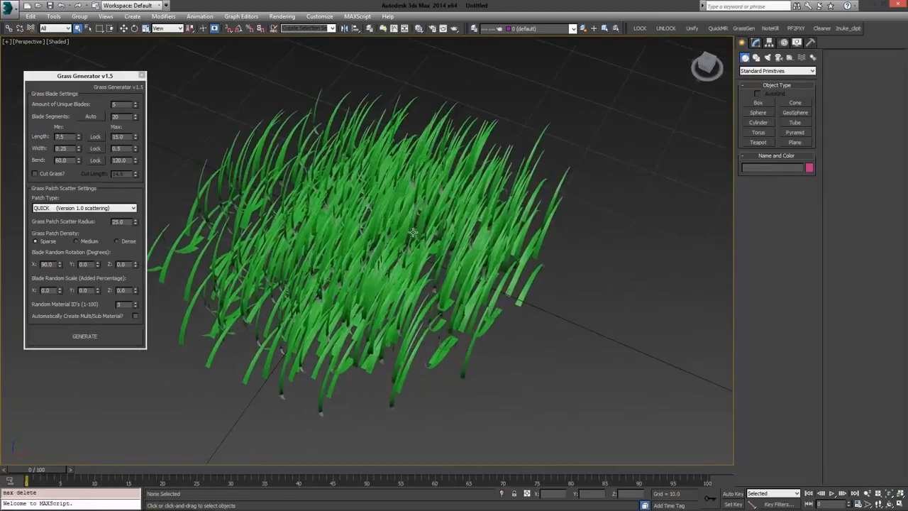
pyautogui.moveTo(432, 221)
pyautogui.keyDown('alt'); pyautogui.mouseDown(button='middle')
pyautogui.moveTo(370, 233)
pyautogui.moveTo(356, 248)
pyautogui.moveTo(389, 247)
pyautogui.mouseUp(button='middle'); pyautogui.keyUp('alt')
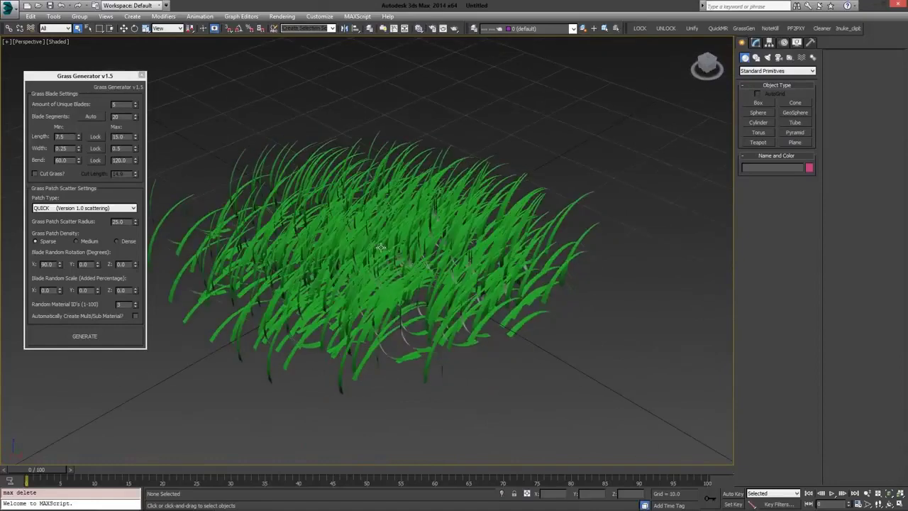
pyautogui.click(390, 242)
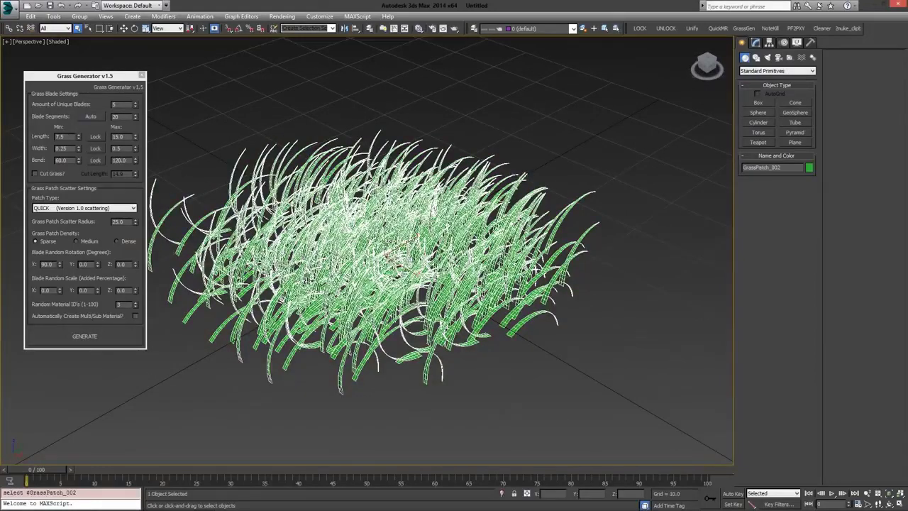
# Delete the previous patch and restore blade random rotation to X 10, Y 10, Z 360
pyautogui.press('Delete')
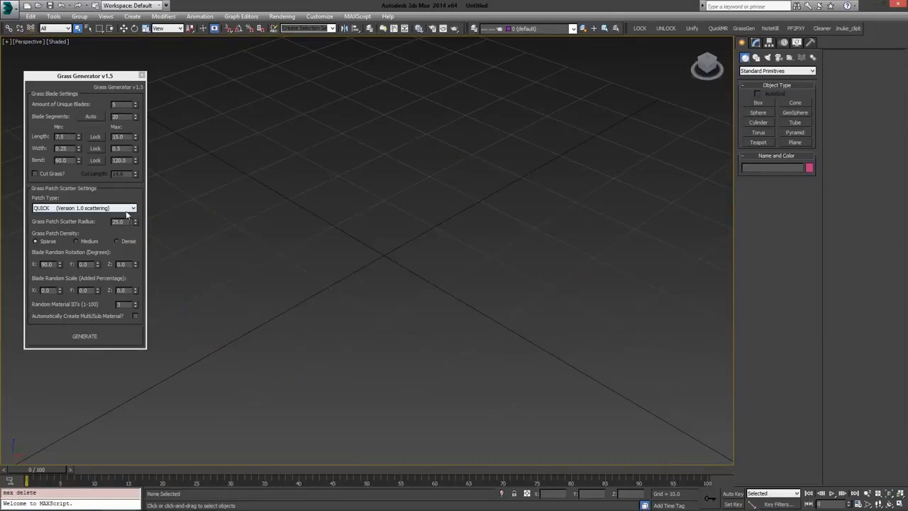
pyautogui.doubleClick(49, 264)
pyautogui.write('30')
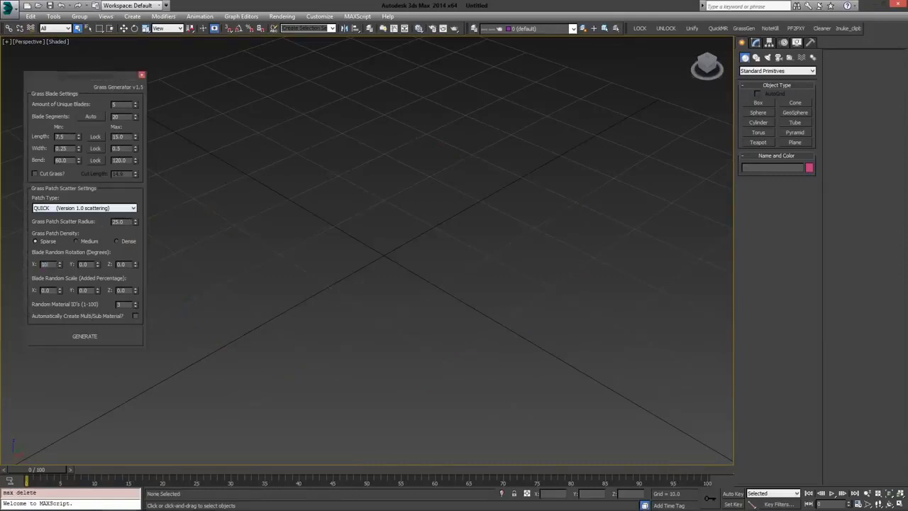
pyautogui.press('Tab')
pyautogui.press('Tab')
pyautogui.press('Return')
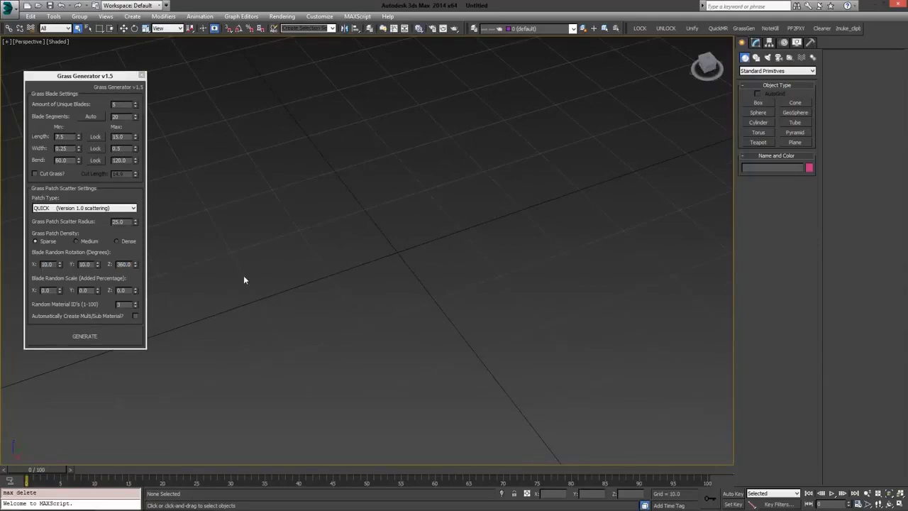
# Generate a test patch with the restored rotation, inspect it, and delete it
pyautogui.click(84, 336)
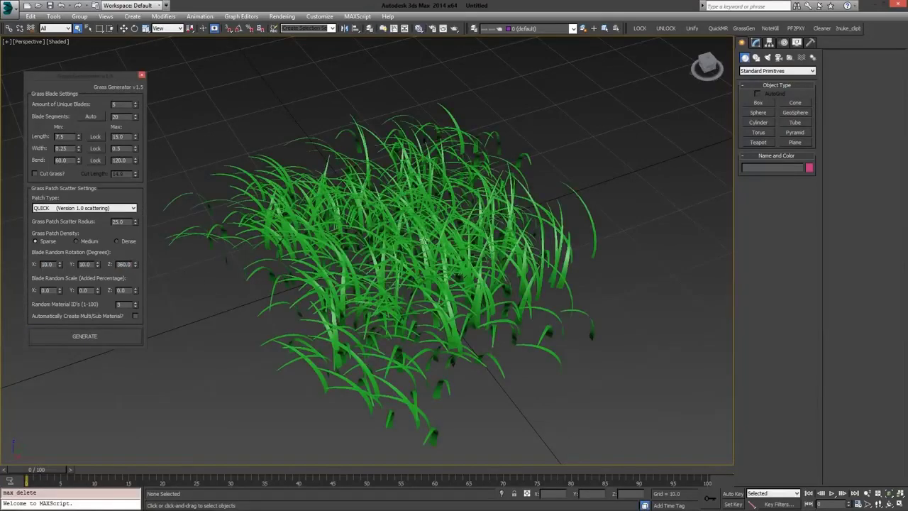
pyautogui.moveTo(424, 241)
pyautogui.keyDown('alt'); pyautogui.mouseDown(button='middle')
pyautogui.moveTo(446, 283)
pyautogui.moveTo(381, 182)
pyautogui.mouseUp(button='middle'); pyautogui.keyUp('alt')
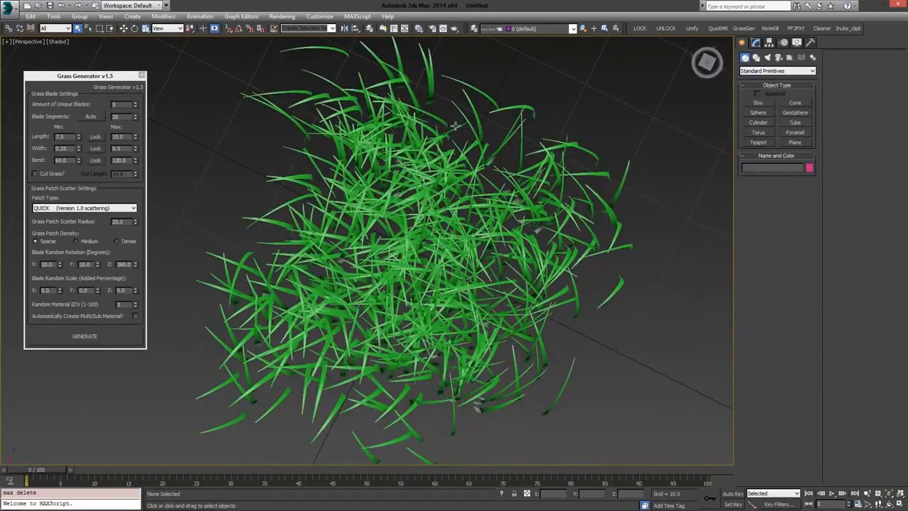
pyautogui.click(383, 198)
pyautogui.keyDown('alt'); pyautogui.moveTo(401, 243); pyautogui.dragTo(424, 267, button='middle'); pyautogui.keyUp('alt')
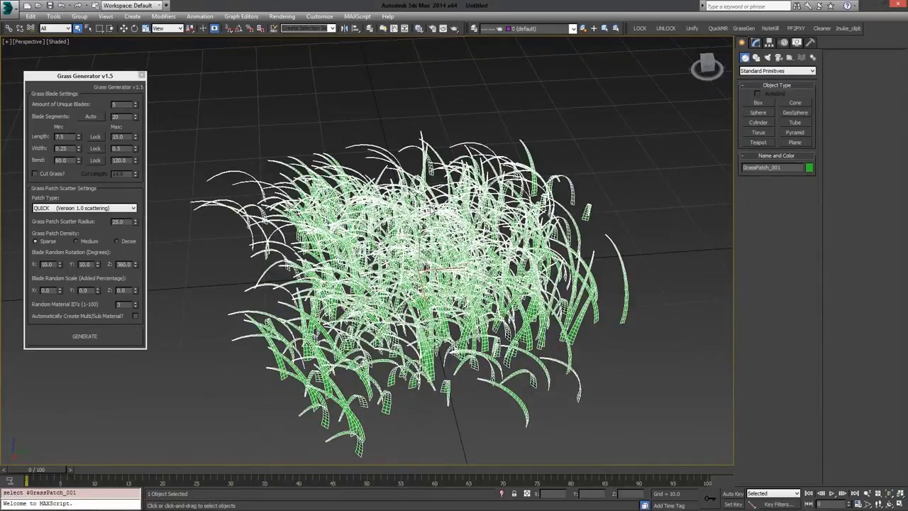
pyautogui.press('Delete')
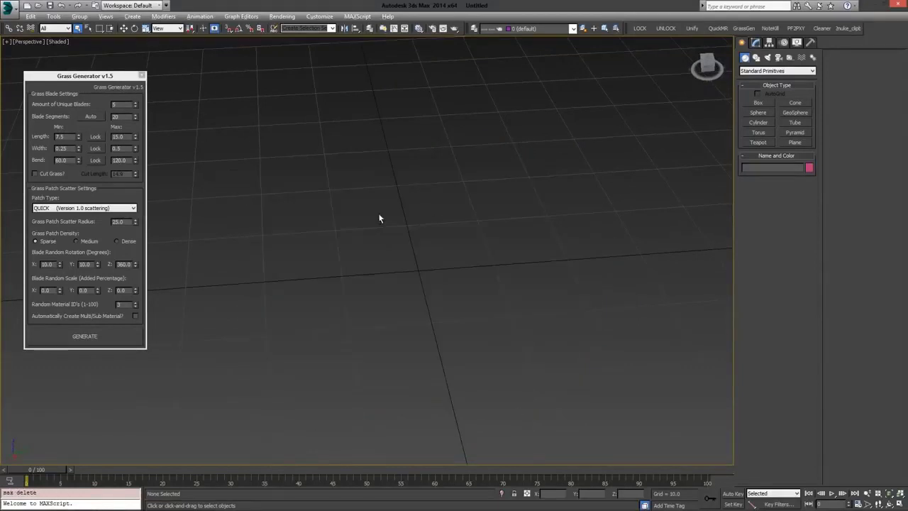
# Turn on cut grass and set the scatter radius to 15
pyautogui.click(77, 174)
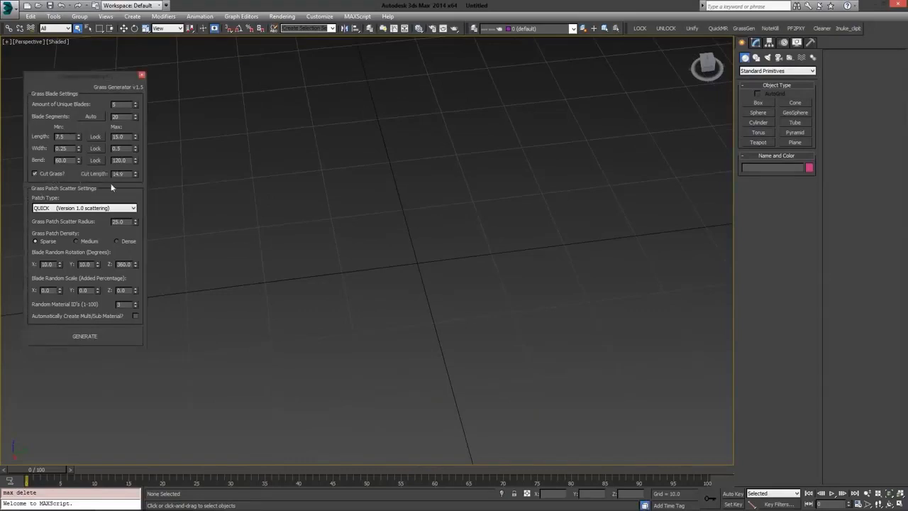
pyautogui.write('5')
pyautogui.doubleClick(127, 223)
pyautogui.write('15')
pyautogui.press('Return')
# Generate a compact cut-grass patch, inspect it from several angles, and select it
pyautogui.click(84, 336)
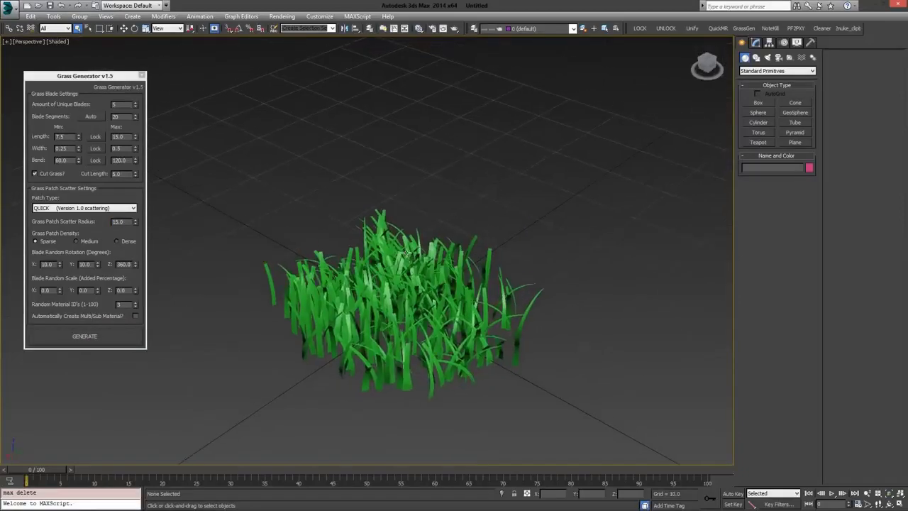
pyautogui.keyDown('alt'); pyautogui.moveTo(405, 252); pyautogui.dragTo(360, 254, button='middle'); pyautogui.keyUp('alt')
pyautogui.keyDown('alt'); pyautogui.moveTo(315, 277); pyautogui.dragTo(371, 273, button='middle'); pyautogui.keyUp('alt')
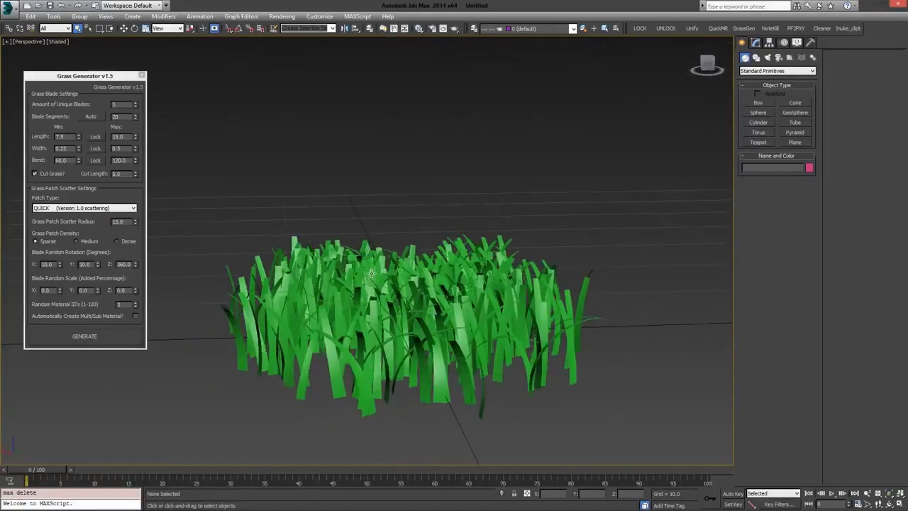
pyautogui.scroll(3, 371, 273)
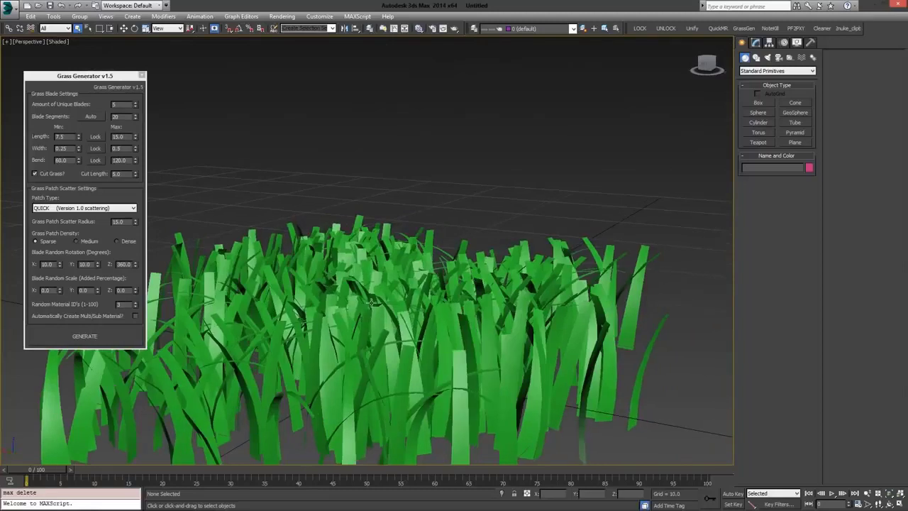
pyautogui.keyDown('alt'); pyautogui.moveTo(378, 296); pyautogui.dragTo(383, 294, button='middle'); pyautogui.keyUp('alt')
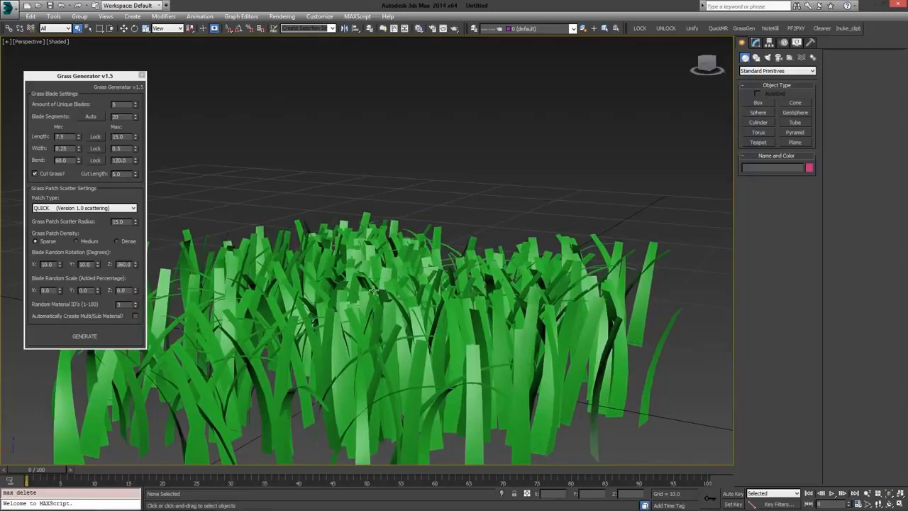
pyautogui.moveTo(355, 254)
pyautogui.keyDown('alt'); pyautogui.mouseDown(button='middle')
pyautogui.moveTo(367, 254)
pyautogui.moveTo(389, 310)
pyautogui.mouseUp(button='middle'); pyautogui.keyUp('alt')
pyautogui.scroll(-3, 367, 254)
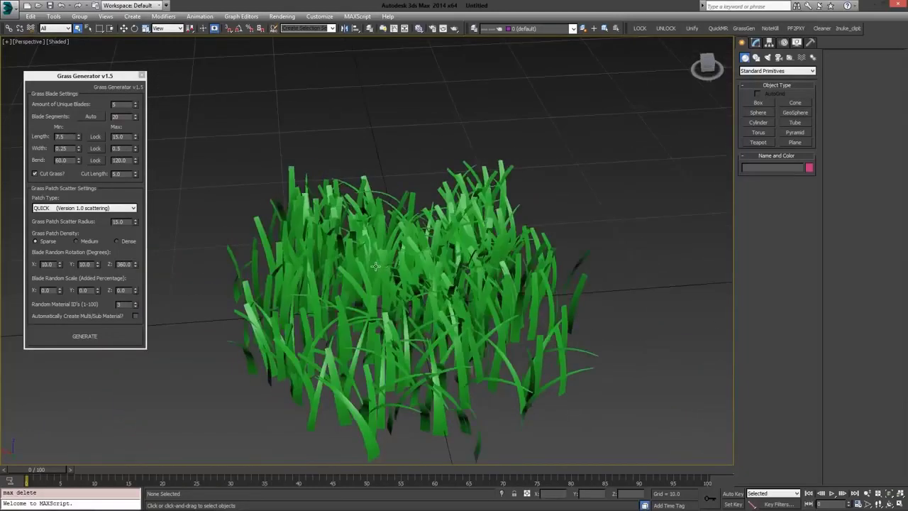
pyautogui.click(389, 310)
# Delete the cut-grass patch, make blade segments automatic, and set random scale X to 100
pyautogui.press('Delete')
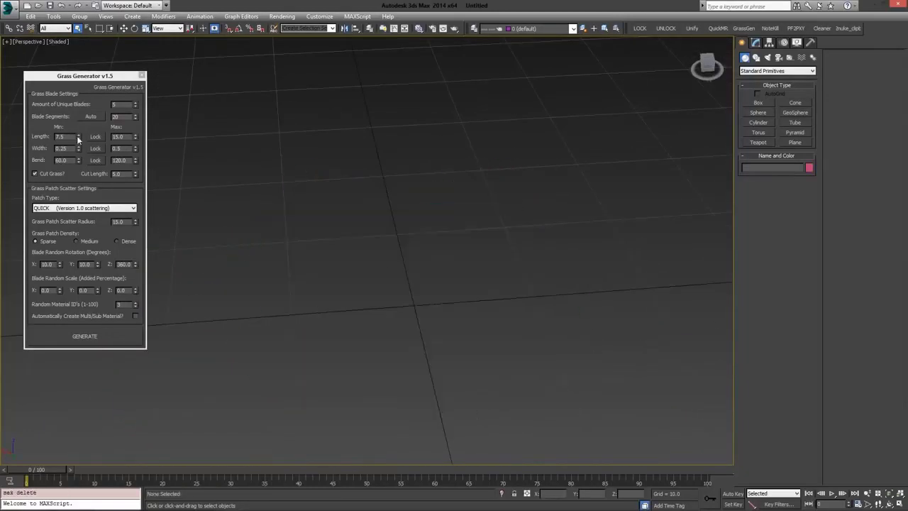
pyautogui.click(85, 117)
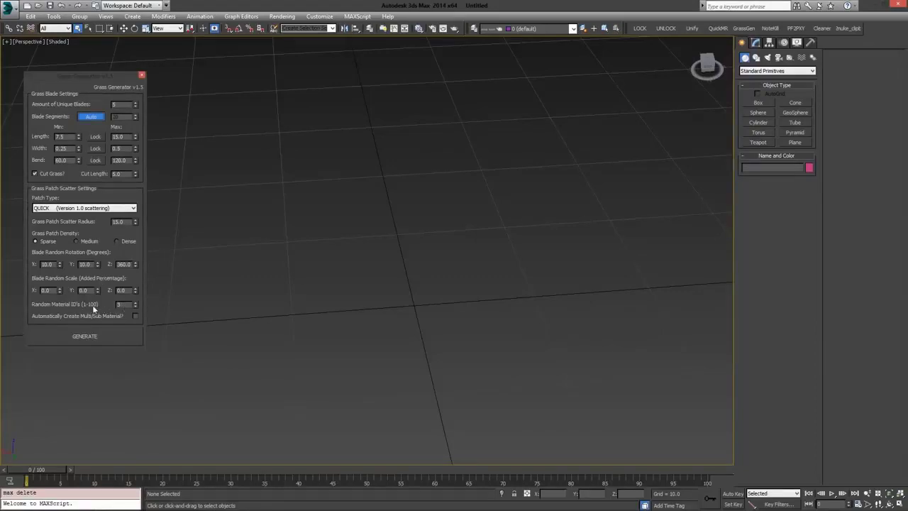
pyautogui.doubleClick(53, 289)
pyautogui.write('100')
pyautogui.press('Tab')
# Generate a test patch with these settings, inspect the blades, and delete it
pyautogui.click(89, 340)
pyautogui.keyDown('alt'); pyautogui.moveTo(319, 269); pyautogui.dragTo(305, 283, button='middle'); pyautogui.keyUp('alt')
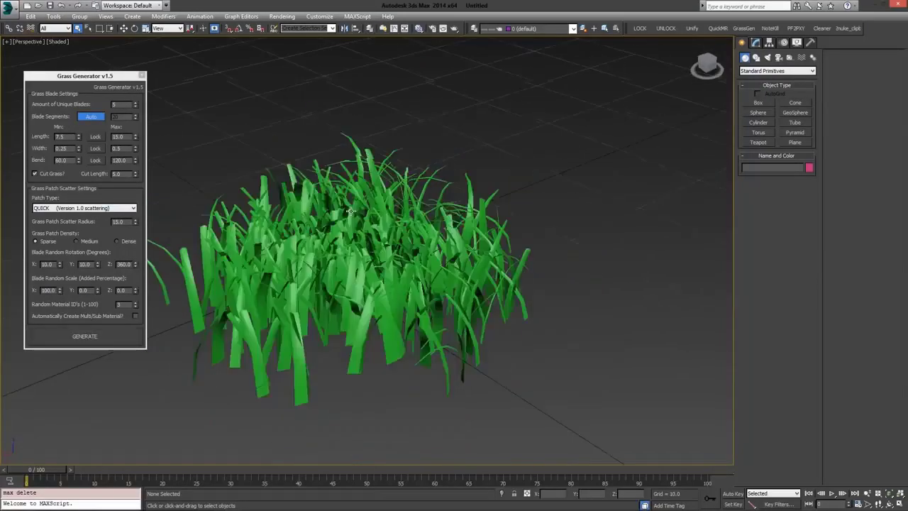
pyautogui.scroll(3, 305, 284)
pyautogui.click(304, 290)
pyautogui.scroll(3, 304, 290)
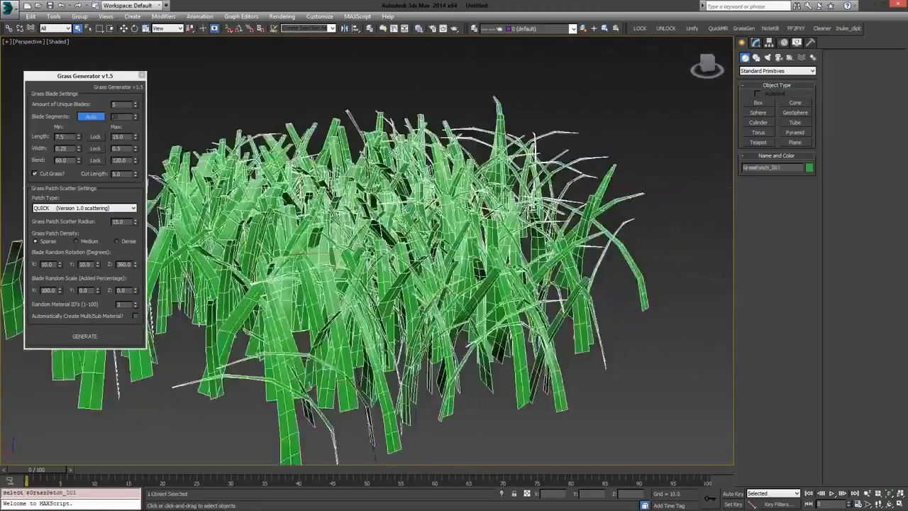
pyautogui.keyDown('alt'); pyautogui.moveTo(426, 284); pyautogui.dragTo(315, 283, button='middle'); pyautogui.keyUp('alt')
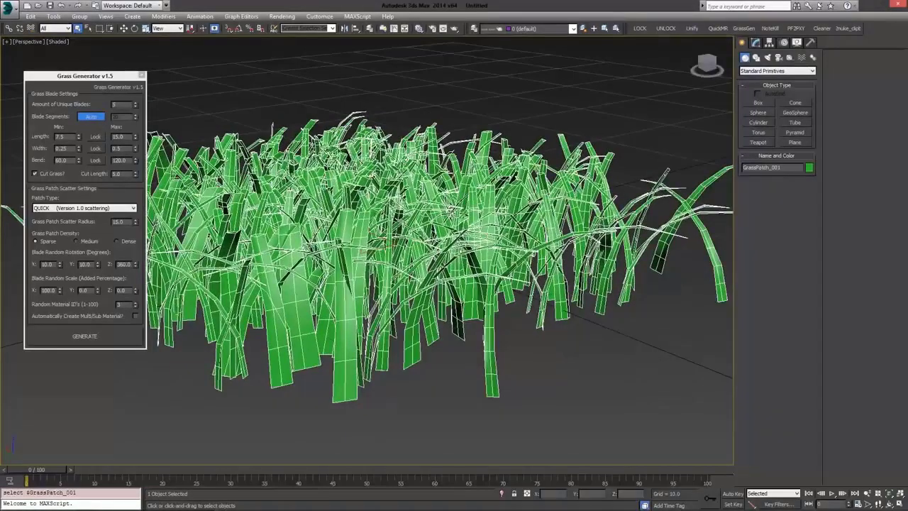
pyautogui.moveTo(338, 243)
pyautogui.keyDown('alt'); pyautogui.mouseDown(button='middle')
pyautogui.moveTo(314, 257)
pyautogui.moveTo(336, 254)
pyautogui.mouseUp(button='middle'); pyautogui.keyUp('alt')
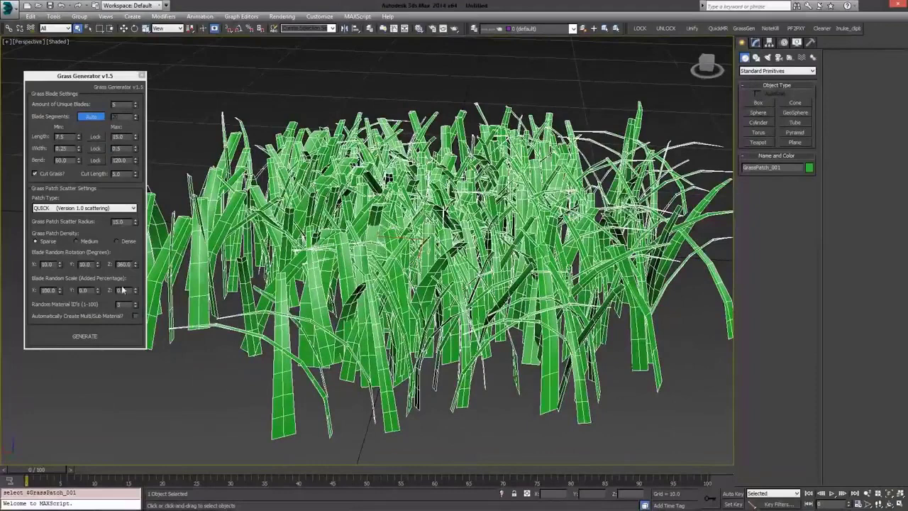
pyautogui.press('Delete')
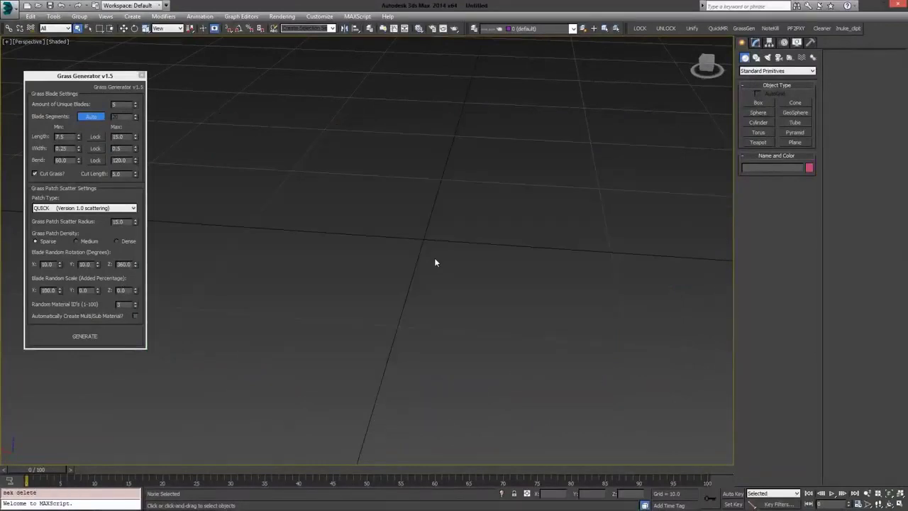
# Reopen Grass Generator with reset settings, choose QUICK patch type, and generate an uncut patch
pyautogui.click(141, 76)
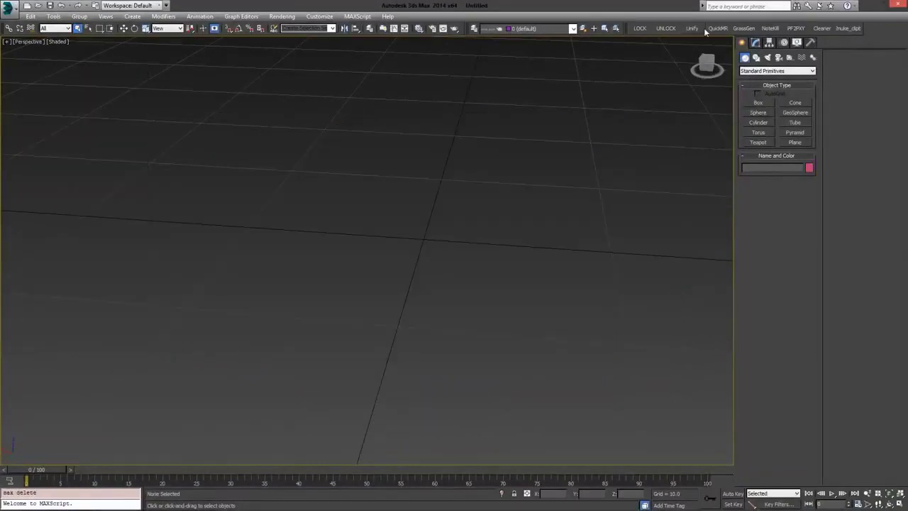
pyautogui.click(743, 28)
pyautogui.click(85, 208)
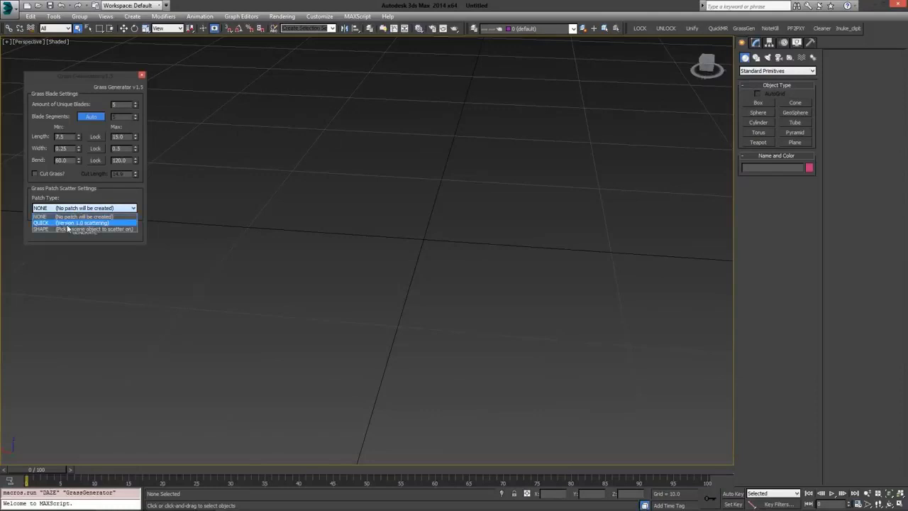
pyautogui.click(69, 223)
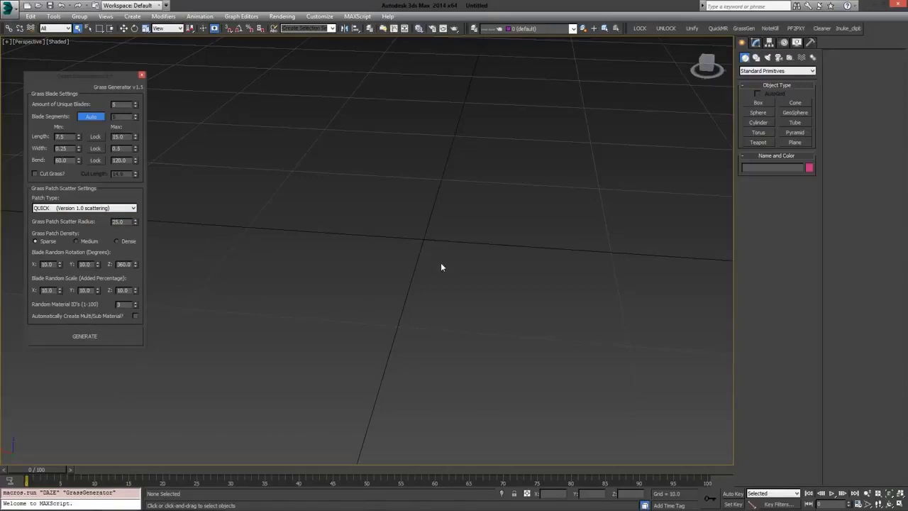
pyautogui.keyDown('alt'); pyautogui.moveTo(440, 267); pyautogui.dragTo(387, 276, button='middle'); pyautogui.keyUp('alt')
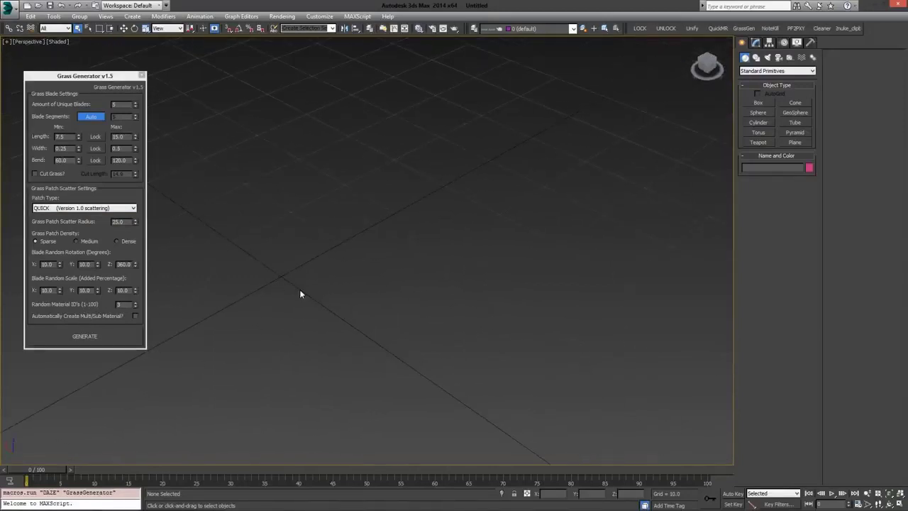
pyautogui.moveTo(300, 294)
pyautogui.keyDown('alt'); pyautogui.mouseDown(button='middle')
pyautogui.moveTo(328, 269)
pyautogui.moveTo(181, 270)
pyautogui.mouseUp(button='middle'); pyautogui.keyUp('alt')
pyautogui.click(86, 337)
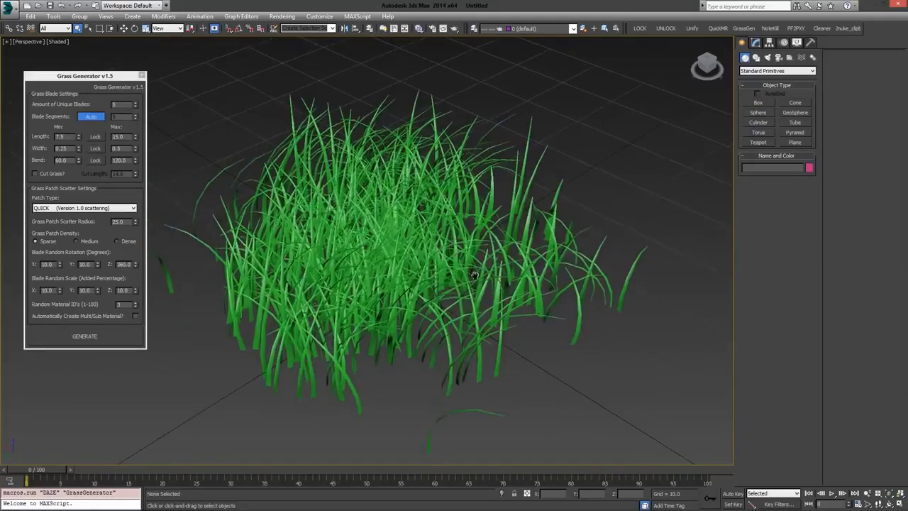
# Convert the grass patch to an Editable Poly
pyautogui.click(757, 43)
pyautogui.rightClick(528, 148)
pyautogui.moveTo(548, 236)
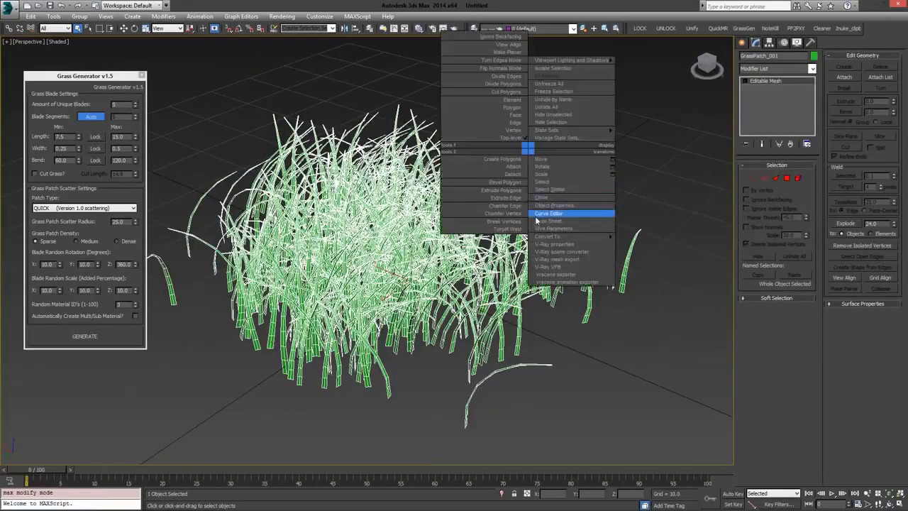
pyautogui.click(648, 245)
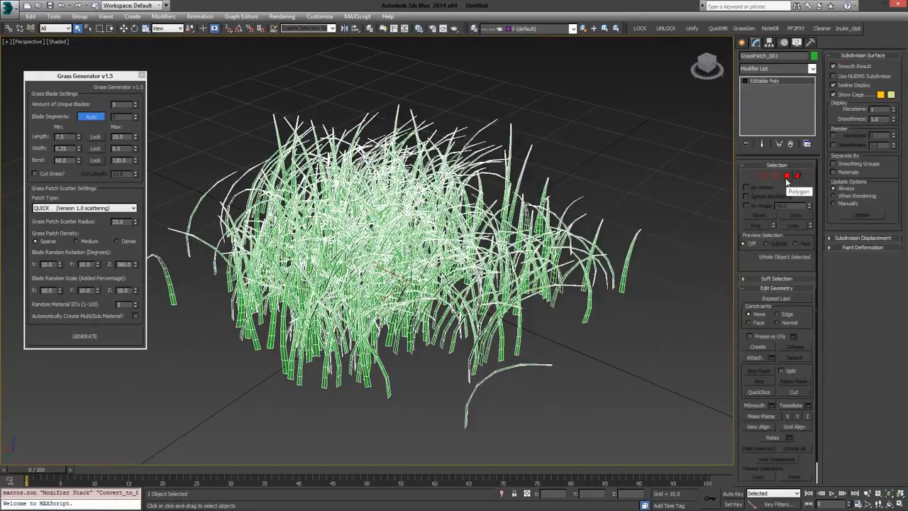
# In Polygon mode, select the blades by material ID 1, 2, then 3, and return to object level
pyautogui.click(786, 180)
pyautogui.click(868, 300)
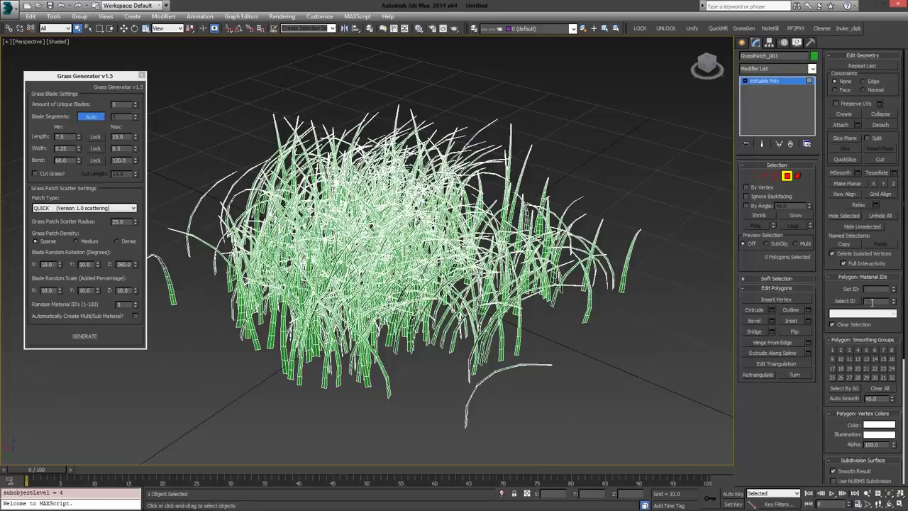
pyautogui.click(844, 301)
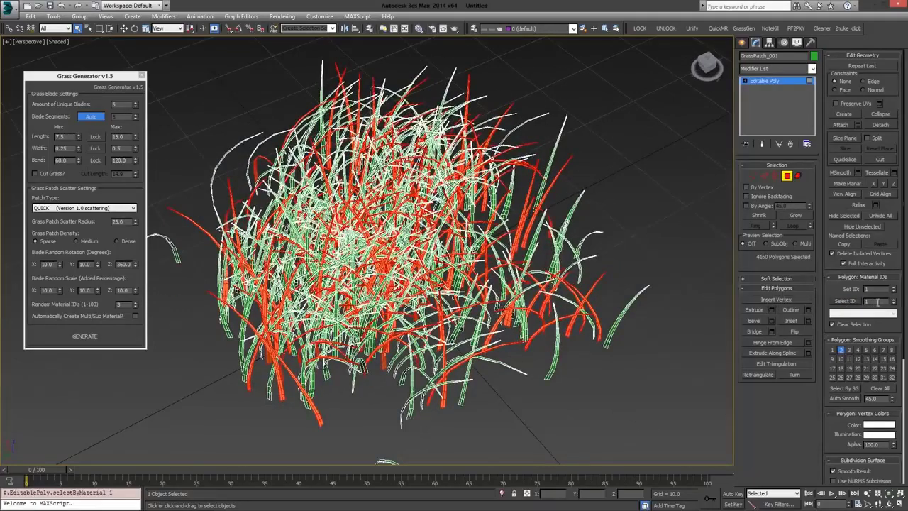
pyautogui.write('2')
pyautogui.click(841, 301)
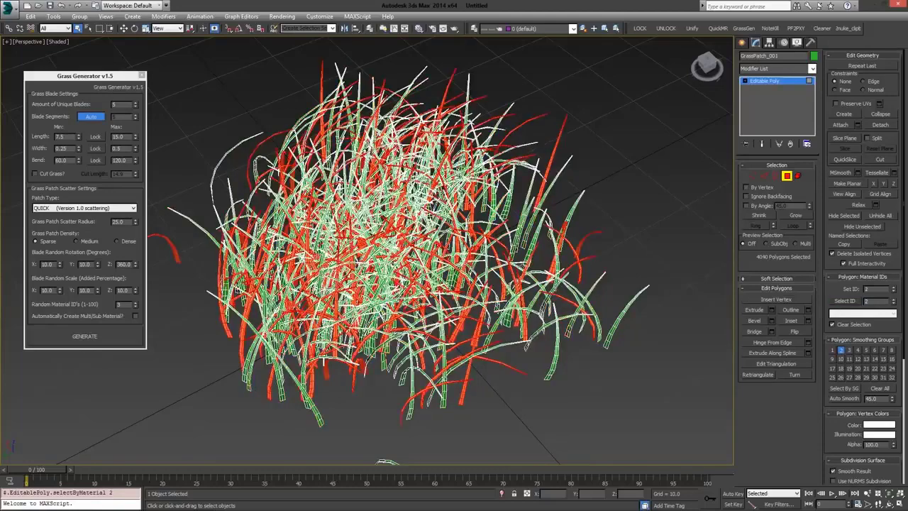
pyautogui.write('3')
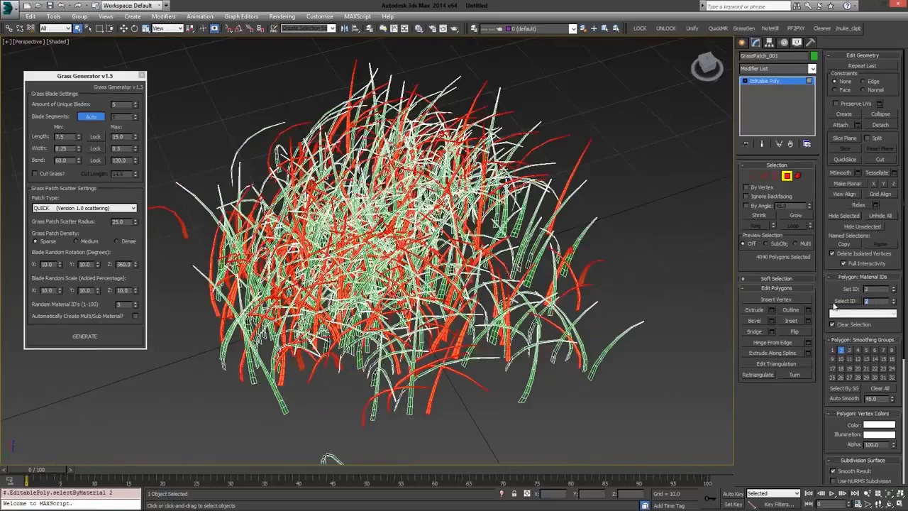
pyautogui.click(844, 301)
pyautogui.keyDown('alt'); pyautogui.moveTo(339, 367); pyautogui.dragTo(181, 288, button='middle'); pyautogui.keyUp('alt')
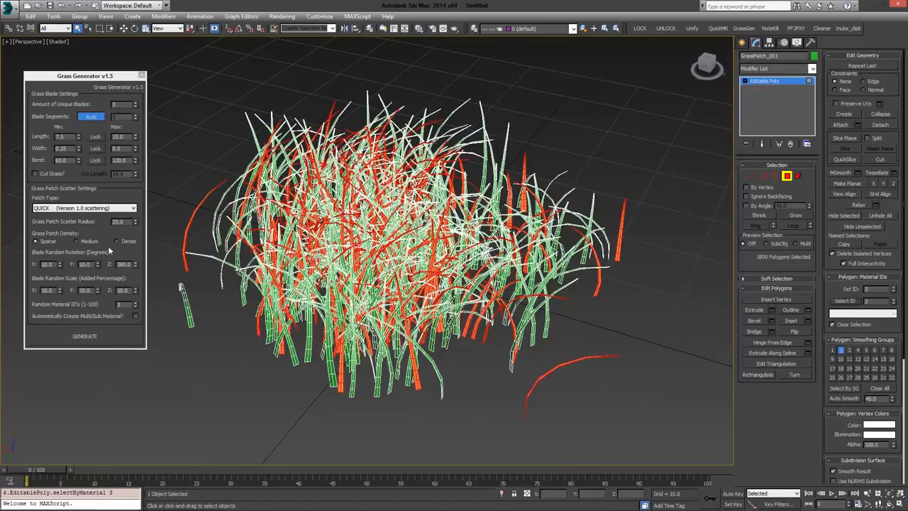
pyautogui.click(787, 176)
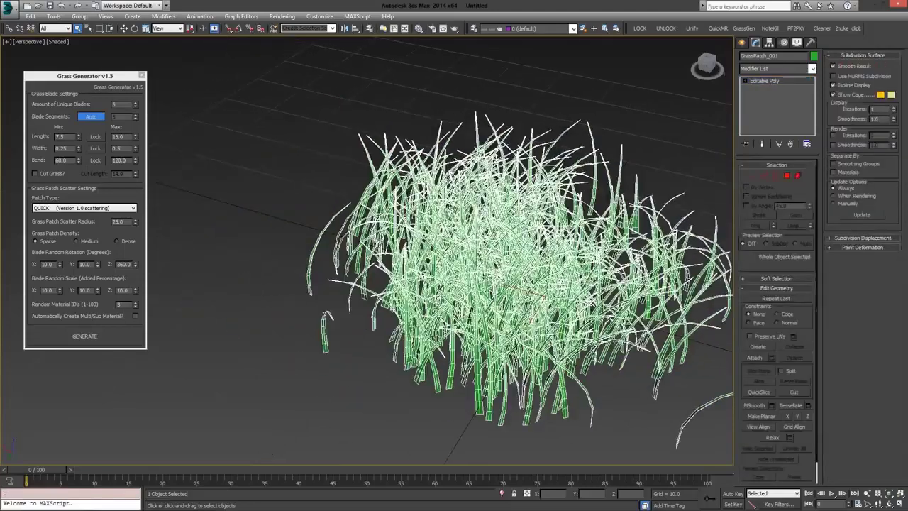
pyautogui.scroll(-3, 391, 259)
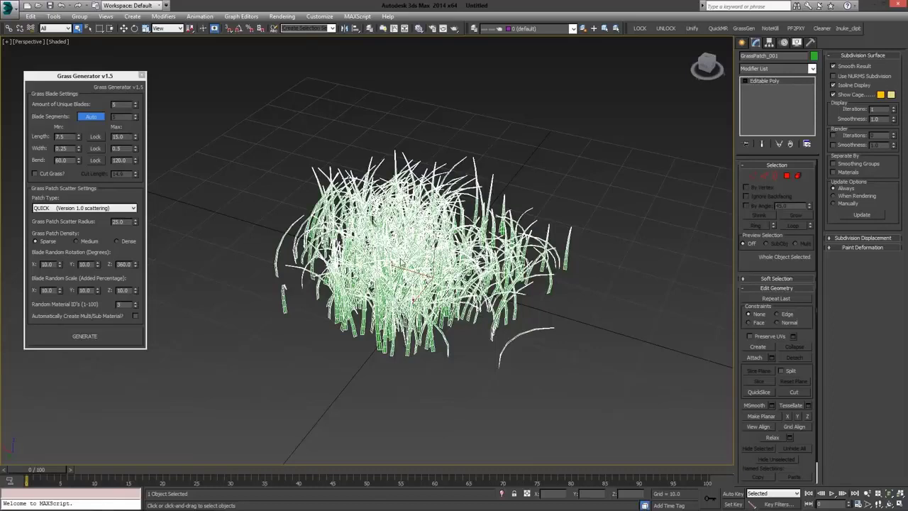
# Delete the old patch, enable automatic Multi/Sub material, and generate a coloured grass patch
pyautogui.press('Delete')
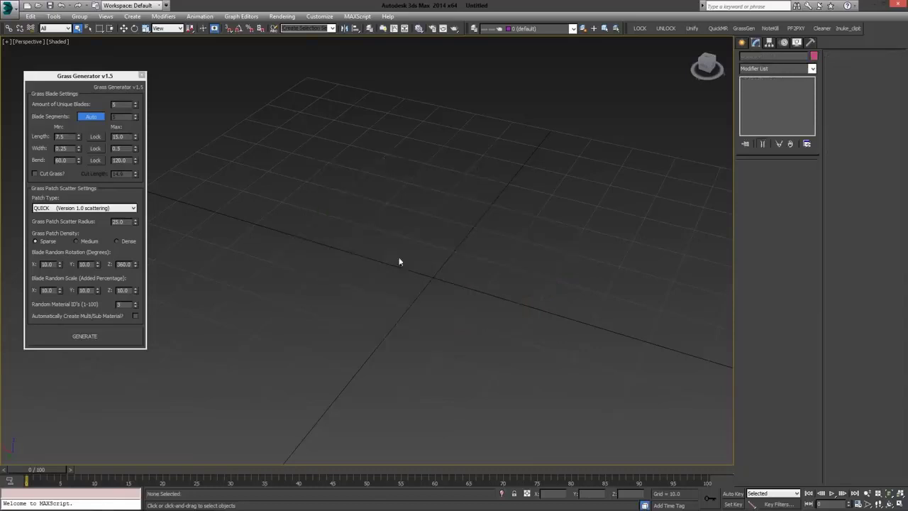
pyautogui.click(135, 316)
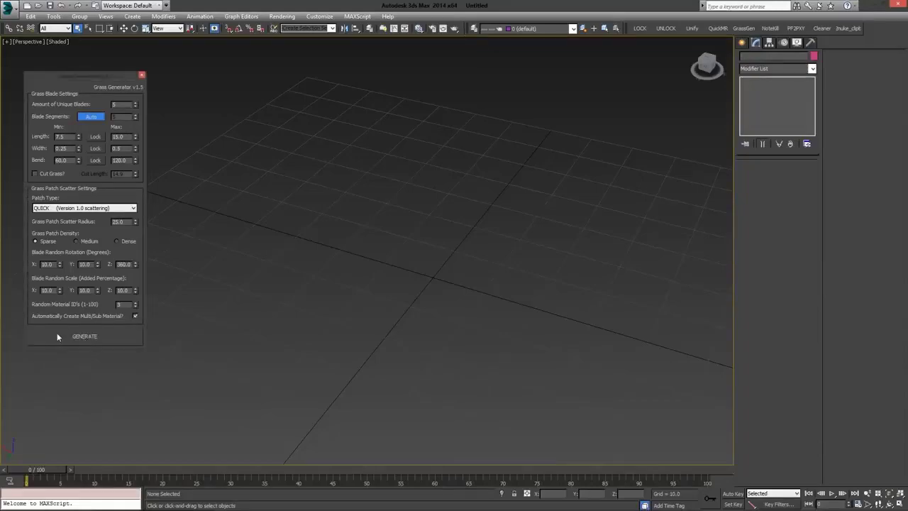
pyautogui.click(86, 337)
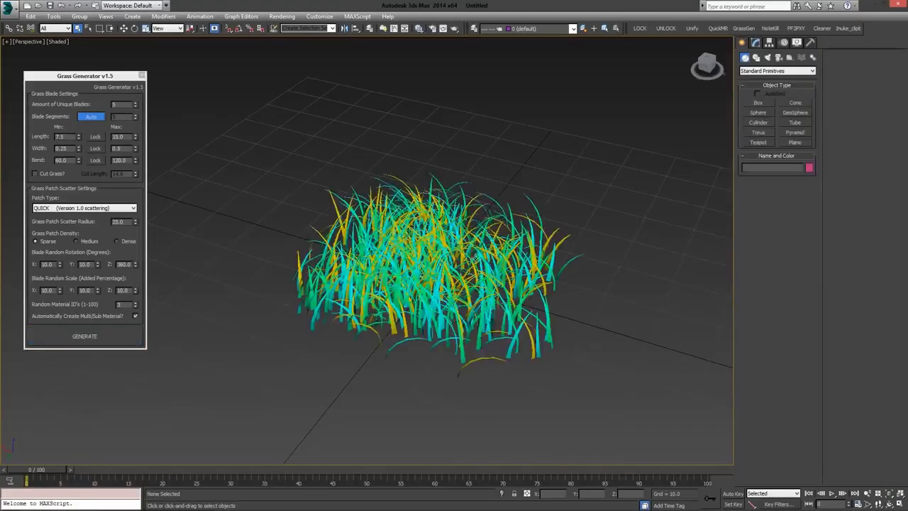
pyautogui.keyDown('alt'); pyautogui.moveTo(474, 260); pyautogui.dragTo(432, 255, button='middle'); pyautogui.keyUp('alt')
# Open the Slate Material Editor and bring the patch's material tree into view
pyautogui.press('m')
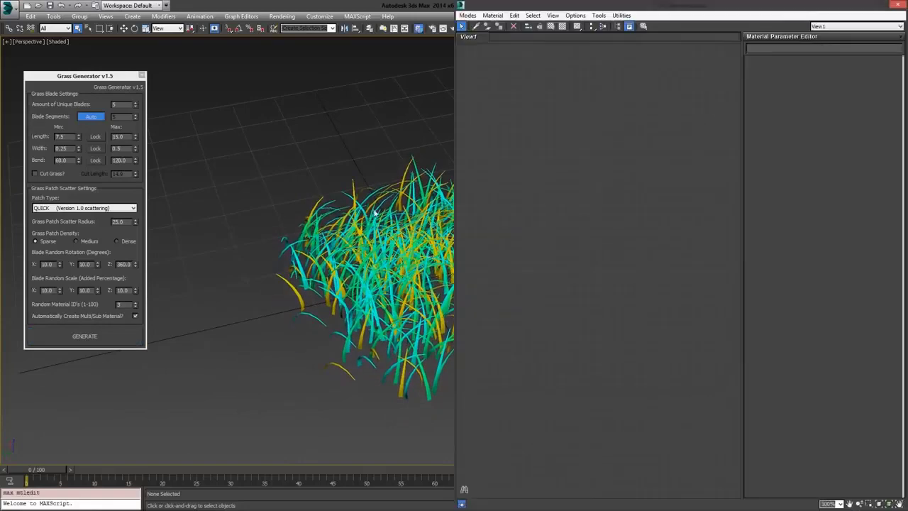
pyautogui.scroll(2, 376, 213)
pyautogui.scroll(2, 348, 234)
pyautogui.scroll(3, 333, 245)
pyautogui.scroll(3, 333, 245)
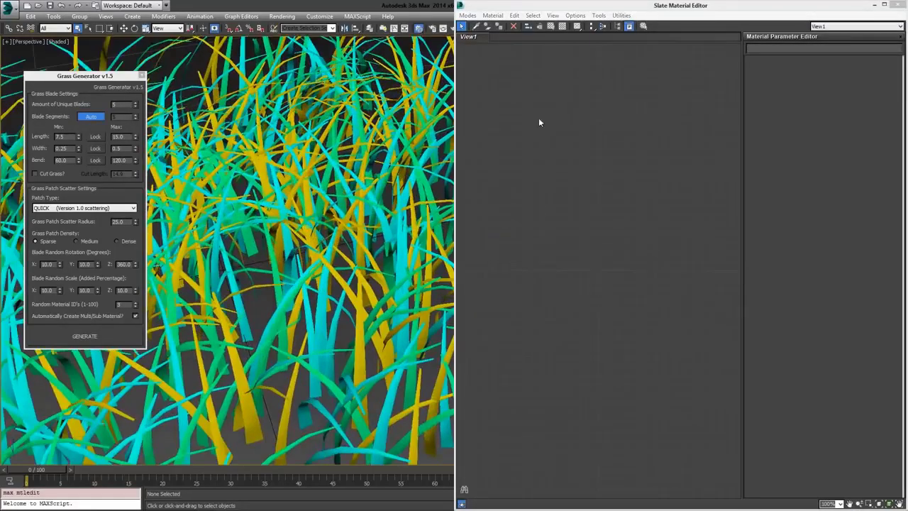
pyautogui.click(475, 27)
pyautogui.click(353, 116)
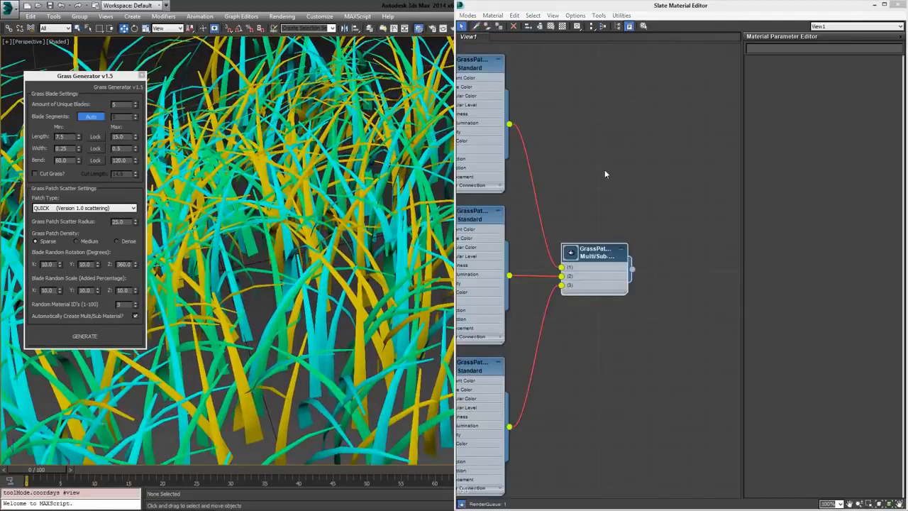
pyautogui.moveTo(605, 169); pyautogui.dragTo(645, 160, button='middle')
pyautogui.scroll(-2, 653, 170)
pyautogui.scroll(-2, 664, 188)
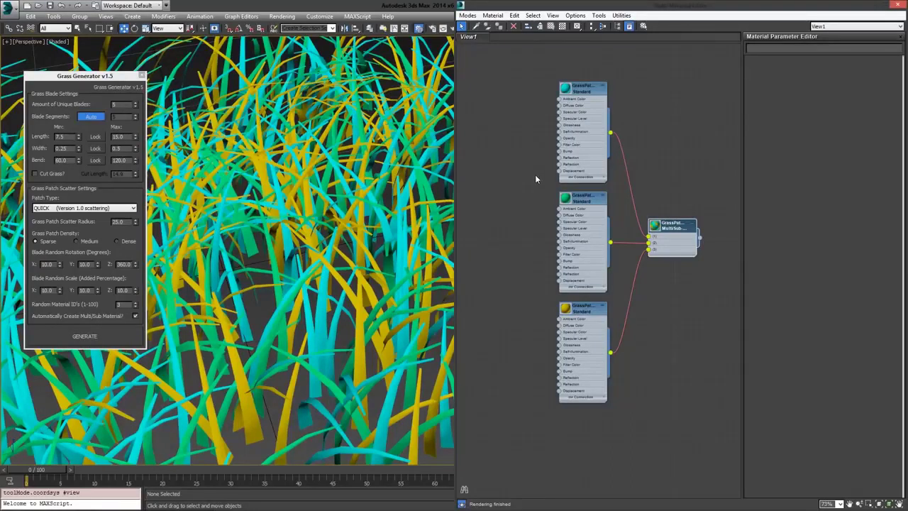
# Delete all four material nodes from the node view and close the editor
pyautogui.moveTo(545, 68); pyautogui.dragTo(580, 414)
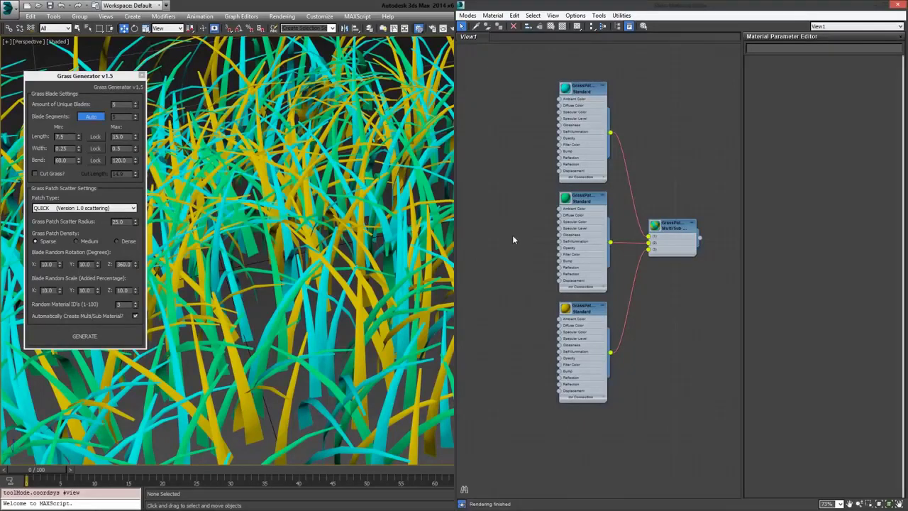
pyautogui.moveTo(500, 65); pyautogui.dragTo(717, 433)
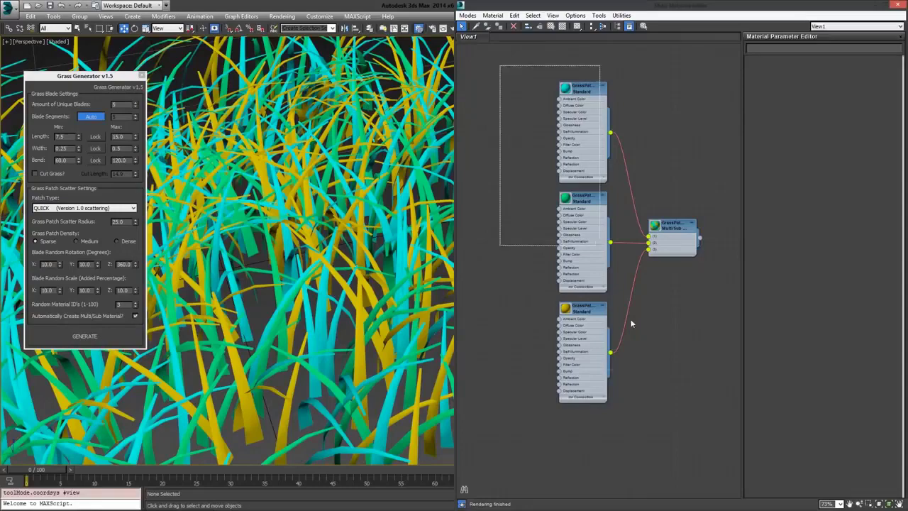
pyautogui.press('Delete')
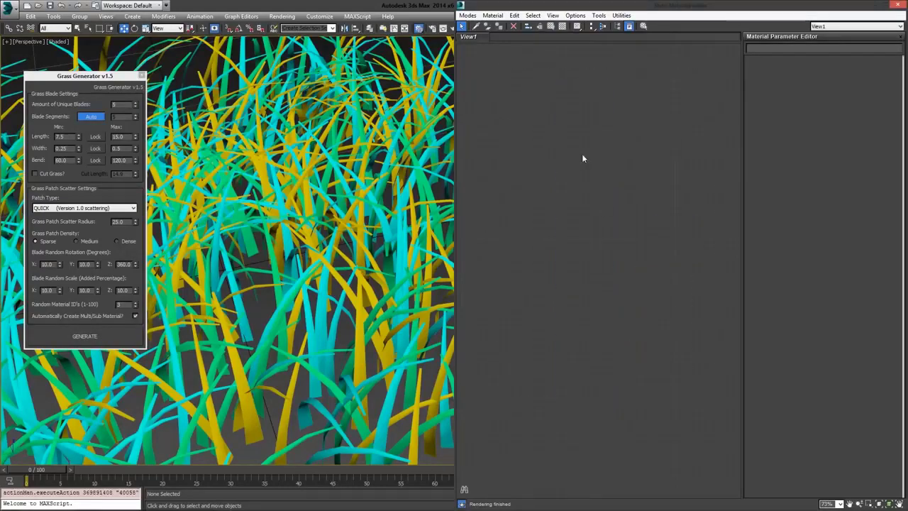
pyautogui.click(896, 7)
# Delete the coloured grass patch and open the Patch Type list
pyautogui.scroll(-10, 383, 178)
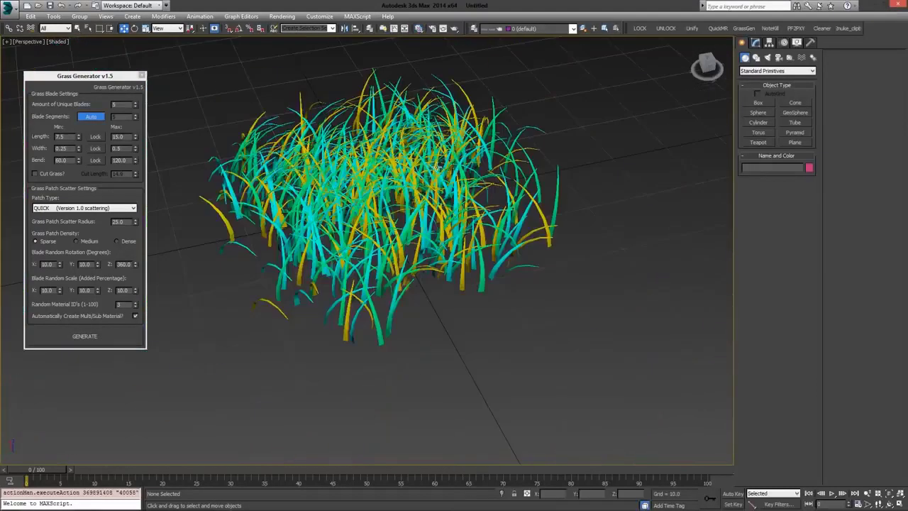
pyautogui.moveTo(434, 164)
pyautogui.keyDown('alt'); pyautogui.mouseDown(button='middle')
pyautogui.moveTo(403, 171)
pyautogui.moveTo(446, 193)
pyautogui.moveTo(409, 196)
pyautogui.mouseUp(button='middle'); pyautogui.keyUp('alt')
pyautogui.click(402, 189)
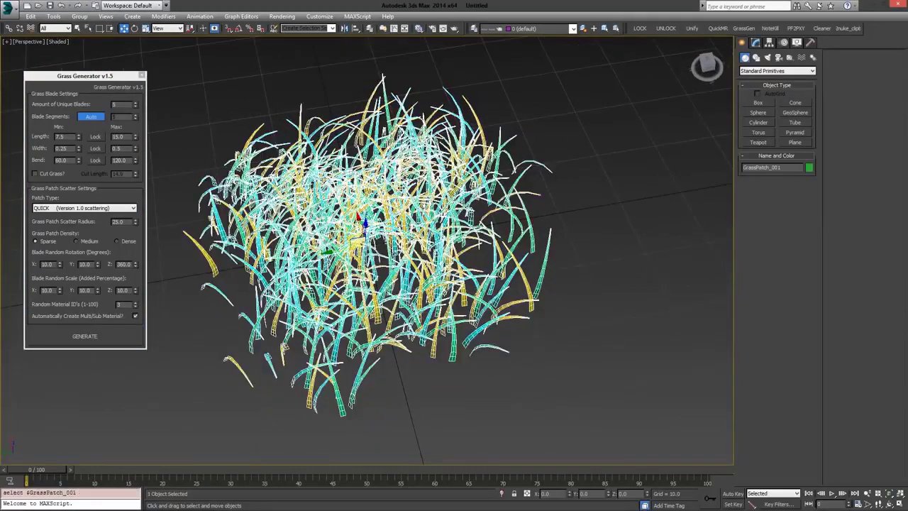
pyautogui.press('Delete')
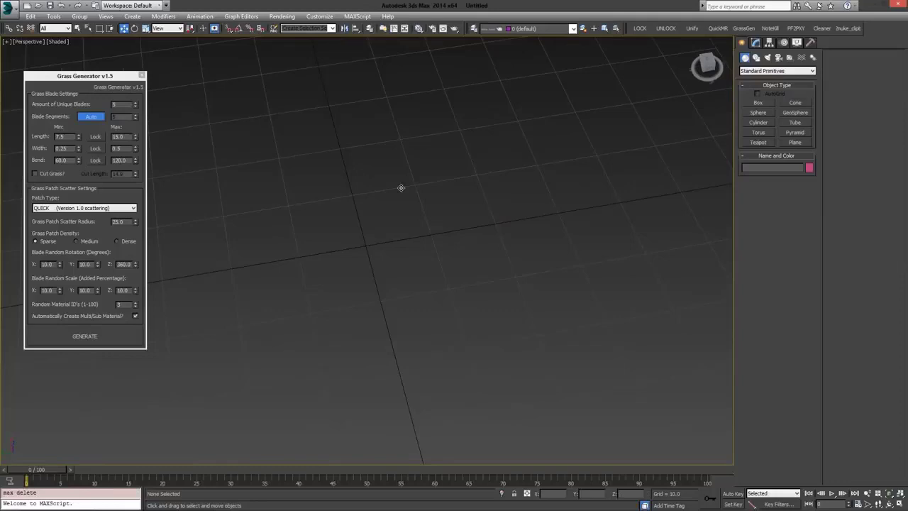
pyautogui.press('q')
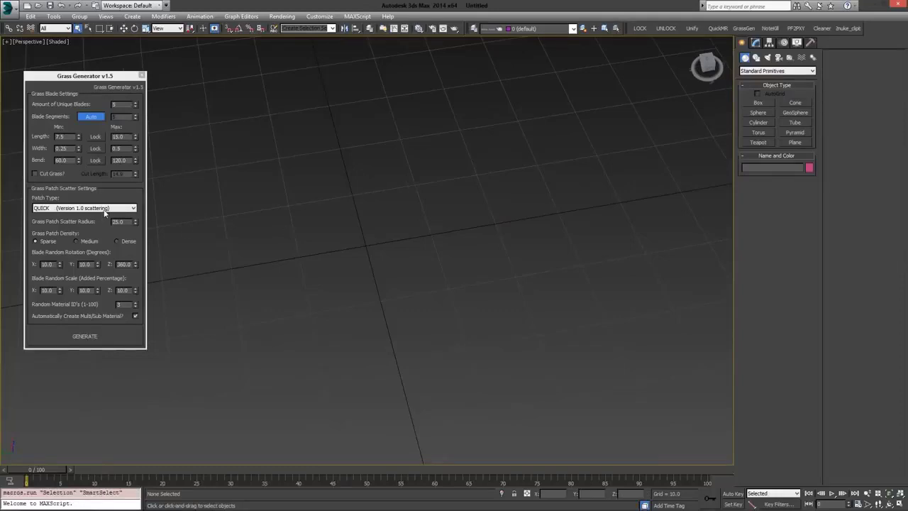
pyautogui.click(104, 209)
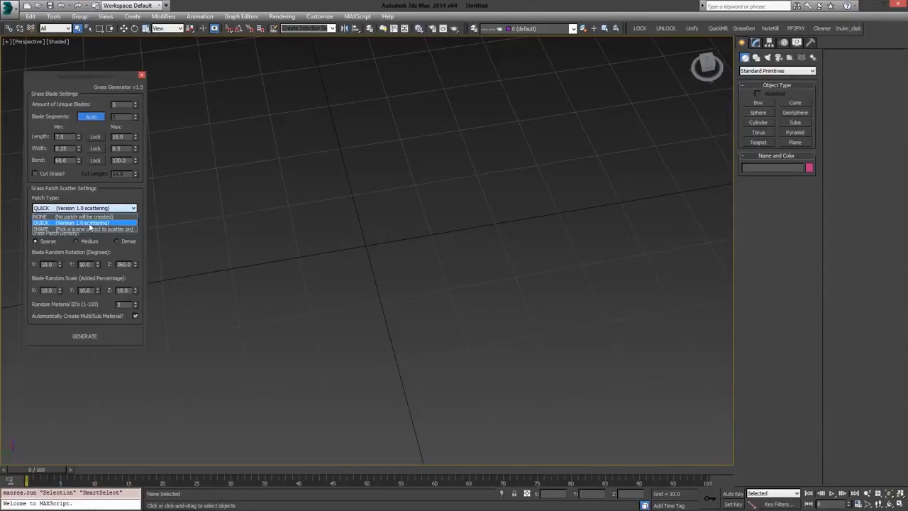
# Choose SHAPE as the patch type so grass scatters over a picked object
pyautogui.click(90, 228)
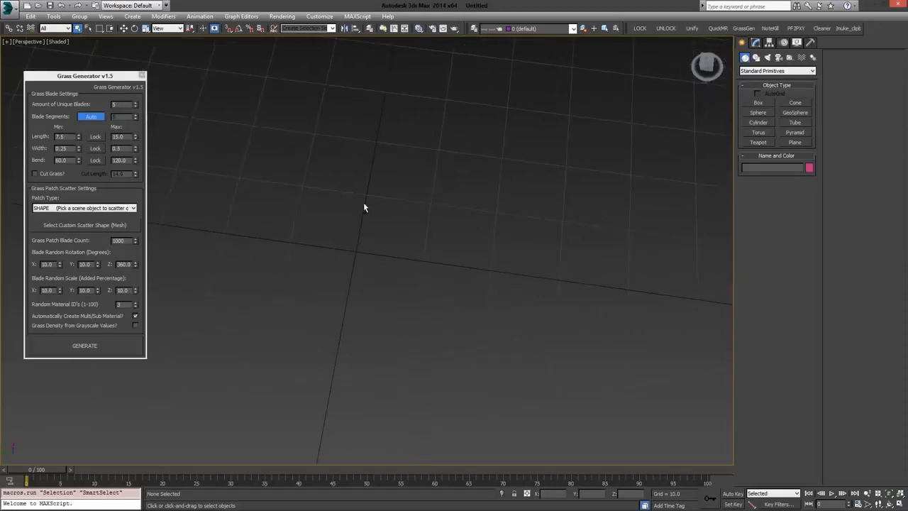
pyautogui.keyDown('alt'); pyautogui.moveTo(364, 205); pyautogui.dragTo(421, 265, button='middle'); pyautogui.keyUp('alt')
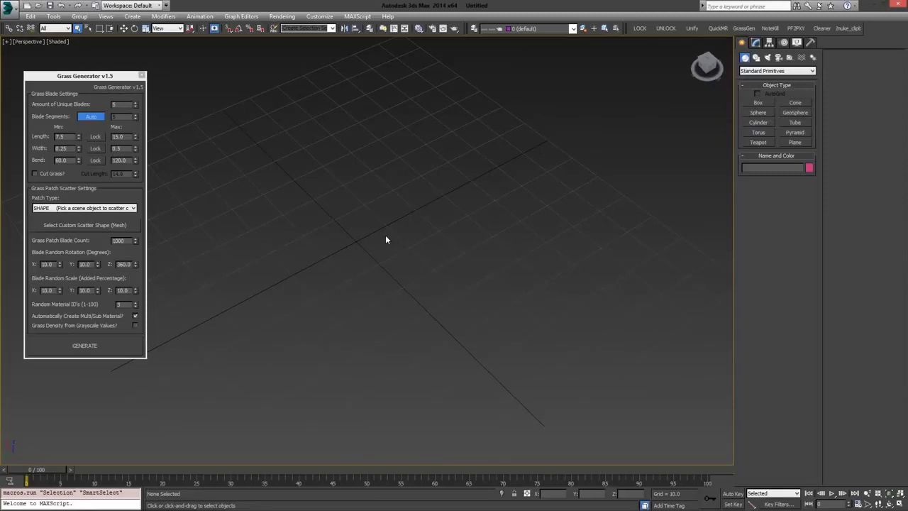
# Create a pink plane, zero its X and Y position, and hide the grid
pyautogui.click(786, 144)
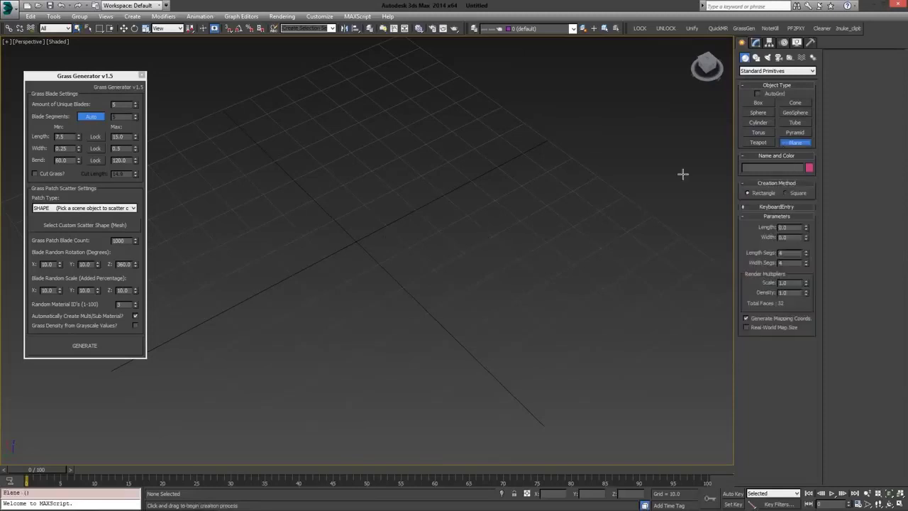
pyautogui.moveTo(359, 159)
pyautogui.mouseDown()
pyautogui.moveTo(359, 299)
pyautogui.moveTo(332, 433)
pyautogui.mouseUp()
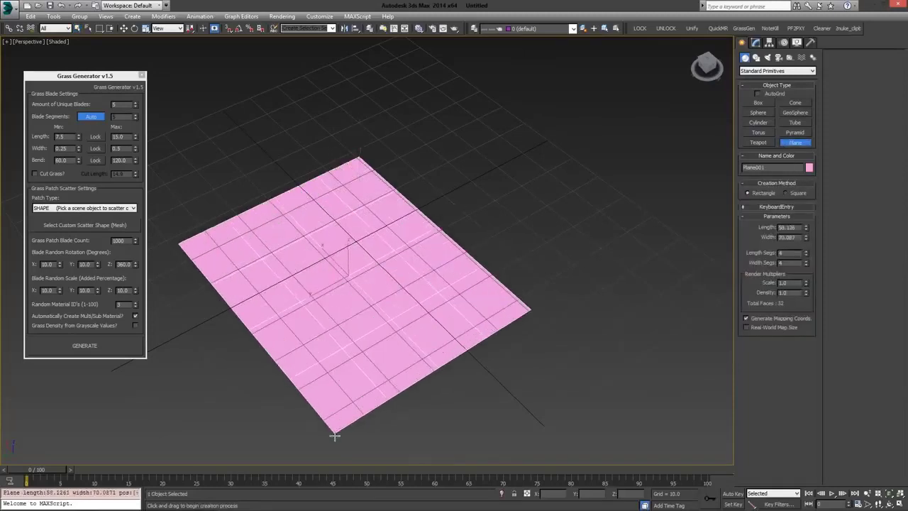
pyautogui.press('w')
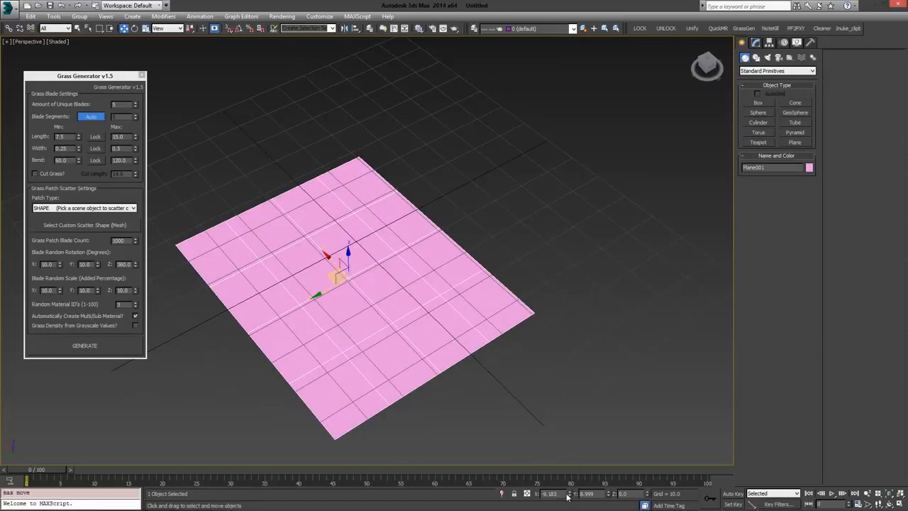
pyautogui.rightClick(557, 493)
pyautogui.rightClick(611, 495)
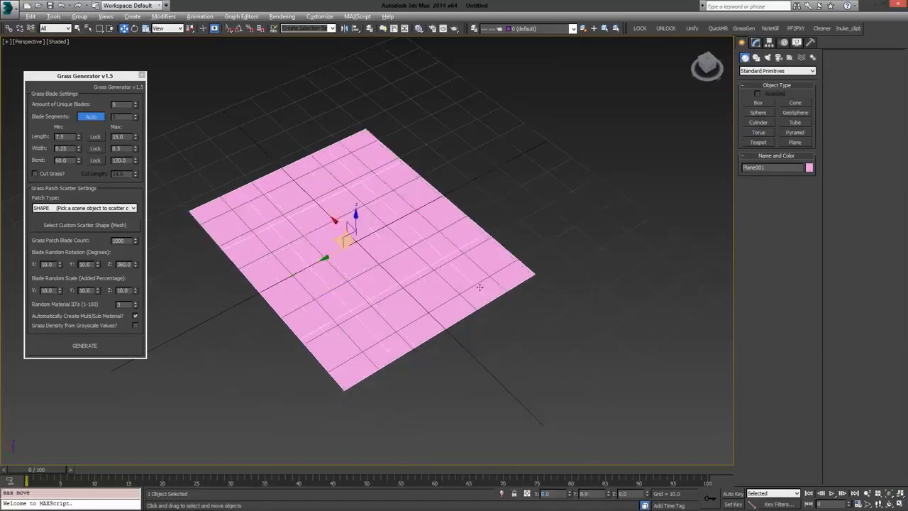
pyautogui.press('g')
pyautogui.moveTo(403, 251); pyautogui.dragTo(420, 252)
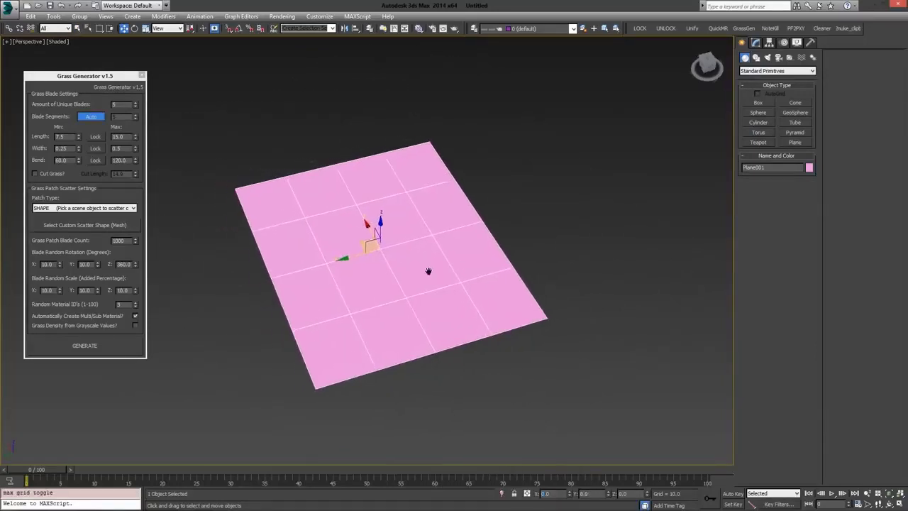
# Pick Plane001 as the custom scatter shape with a blade count of 1000
pyautogui.click(87, 225)
pyautogui.click(304, 235)
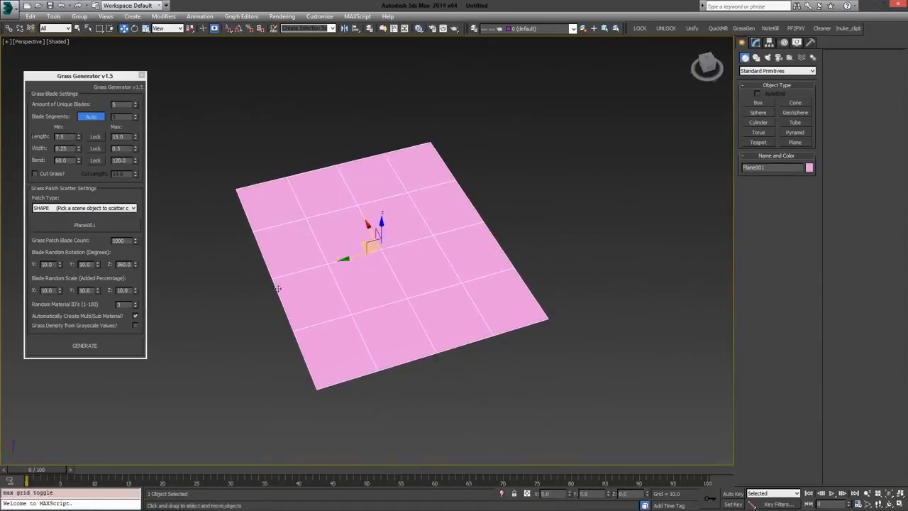
pyautogui.doubleClick(129, 241)
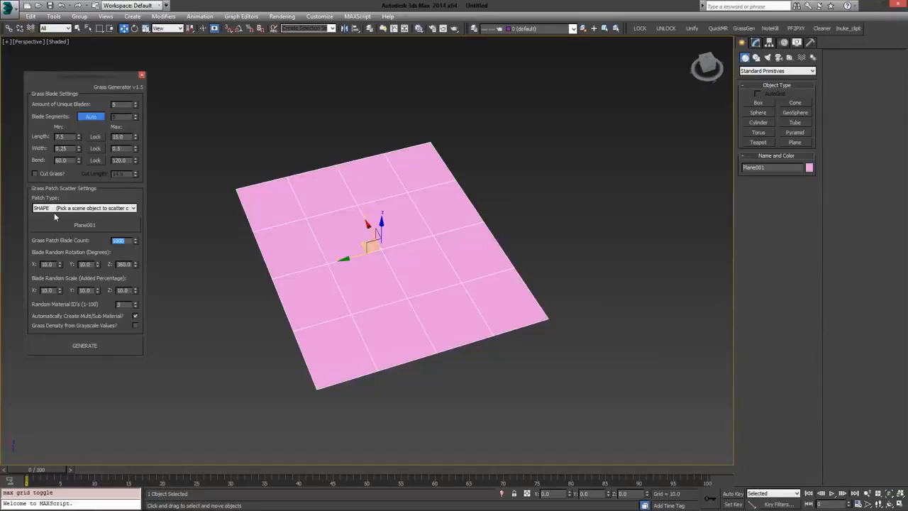
pyautogui.keyDown('alt'); pyautogui.moveTo(267, 275); pyautogui.dragTo(305, 266, button='middle'); pyautogui.keyUp('alt')
pyautogui.press('q')
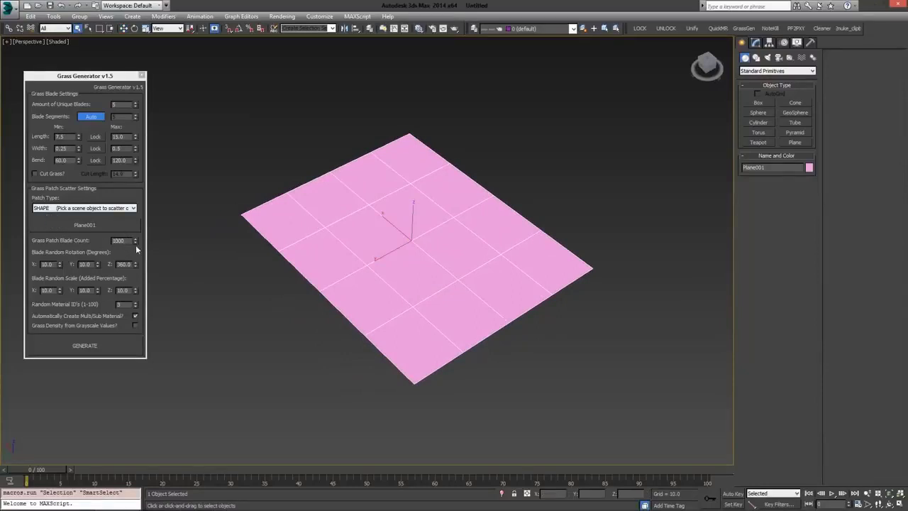
# Generate multicoloured grass over Plane001, inspect it closely, and select the plane
pyautogui.click(76, 344)
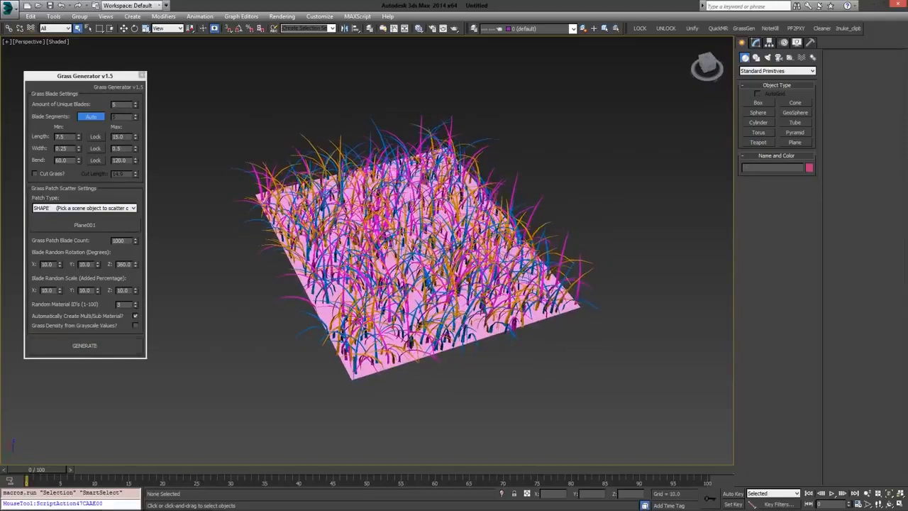
pyautogui.keyDown('alt'); pyautogui.moveTo(383, 249); pyautogui.dragTo(178, 298, button='middle'); pyautogui.keyUp('alt')
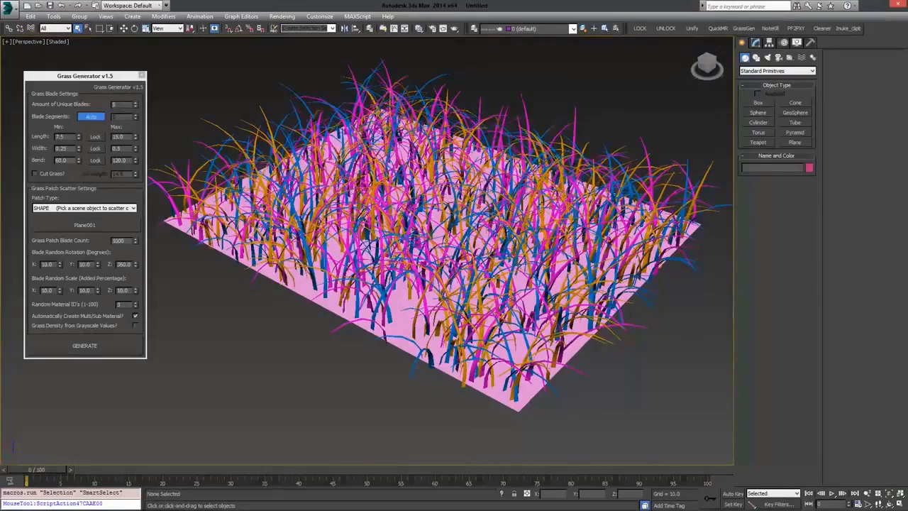
pyautogui.moveTo(426, 270)
pyautogui.keyDown('alt'); pyautogui.mouseDown(button='middle')
pyautogui.moveTo(426, 227)
pyautogui.moveTo(424, 274)
pyautogui.moveTo(463, 238)
pyautogui.mouseUp(button='middle'); pyautogui.keyUp('alt')
pyautogui.scroll(3, 426, 284)
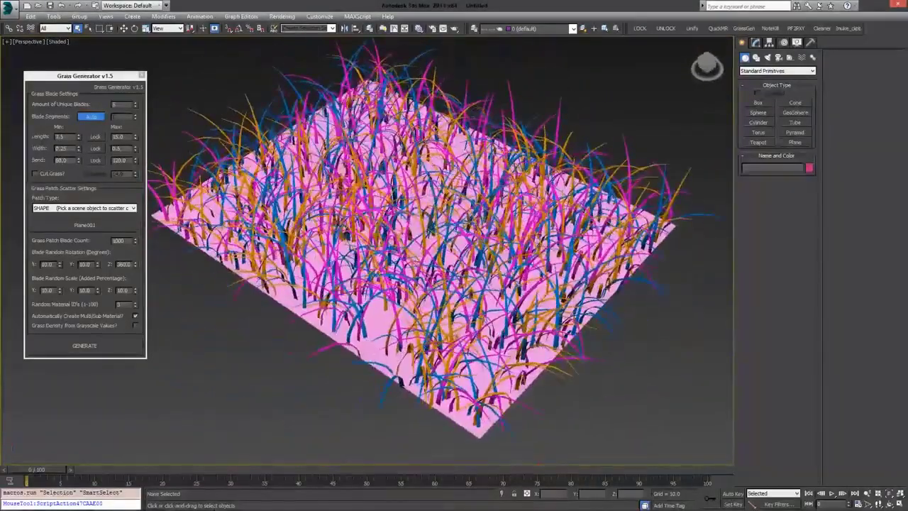
pyautogui.scroll(-2, 376, 291)
pyautogui.scroll(-2, 414, 289)
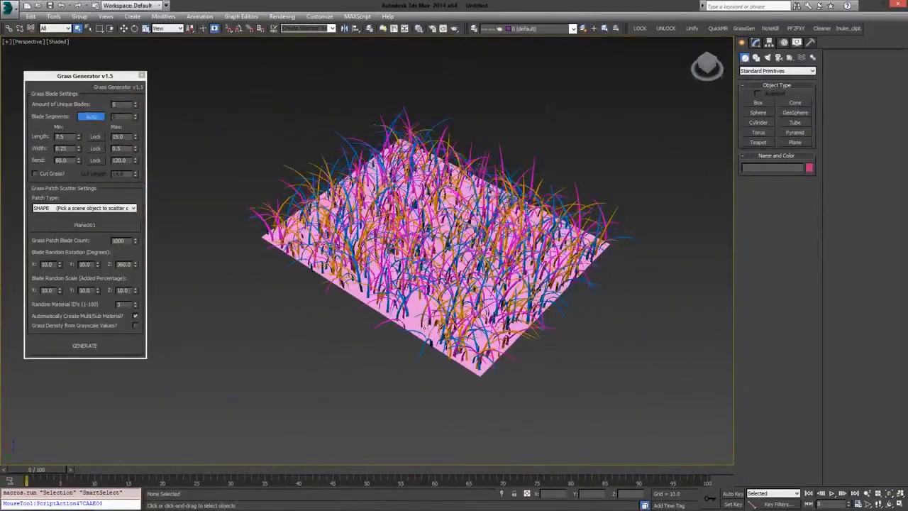
pyautogui.click(421, 326)
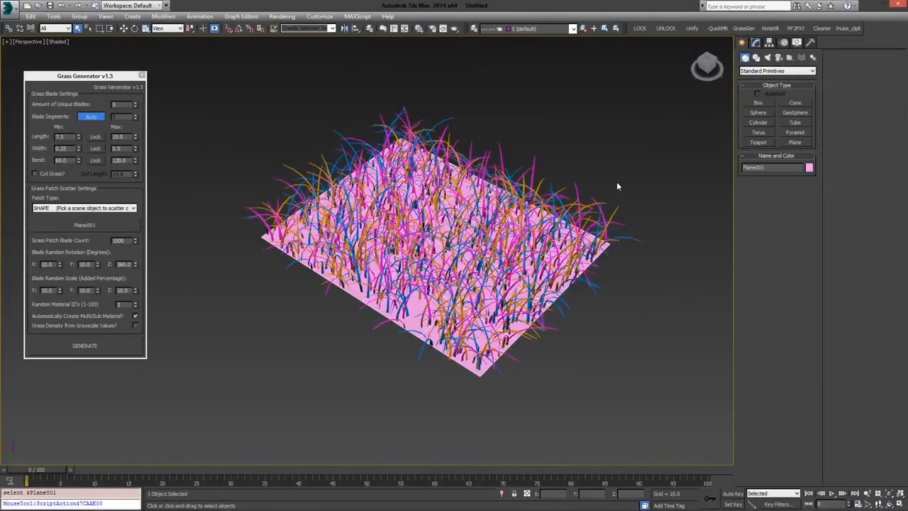
# Delete the generated grass patch grassPatch_001
pyautogui.click(522, 352)
pyautogui.click(426, 337)
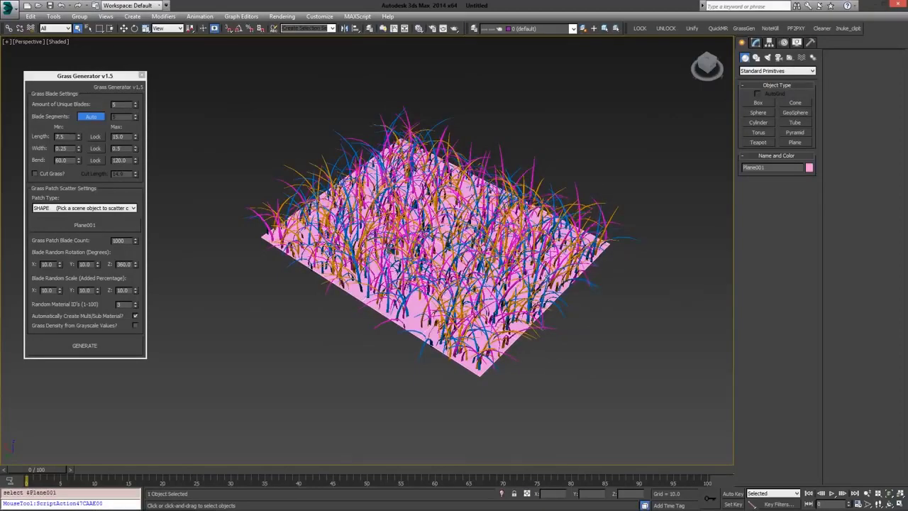
pyautogui.click(559, 275)
pyautogui.press('Delete')
pyautogui.click(519, 280)
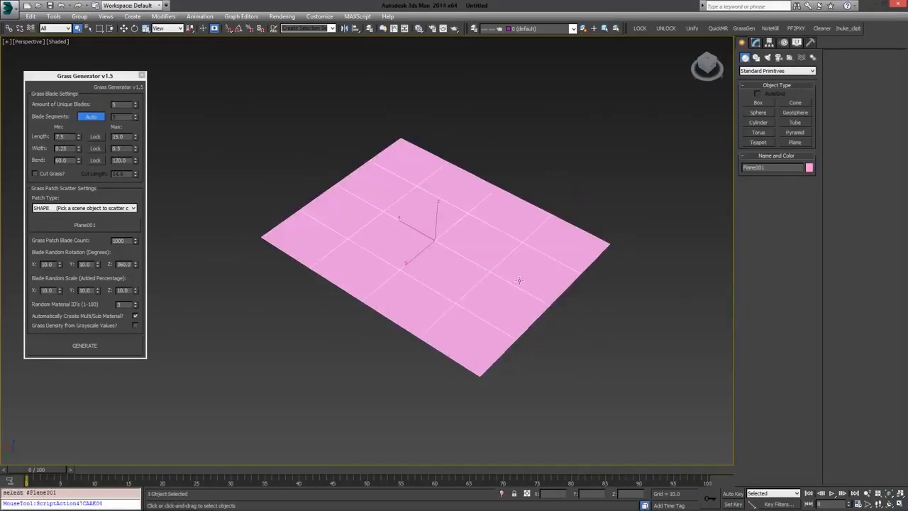
# Set Plane001 to 50×50 segments with length and width of 100
pyautogui.click(755, 42)
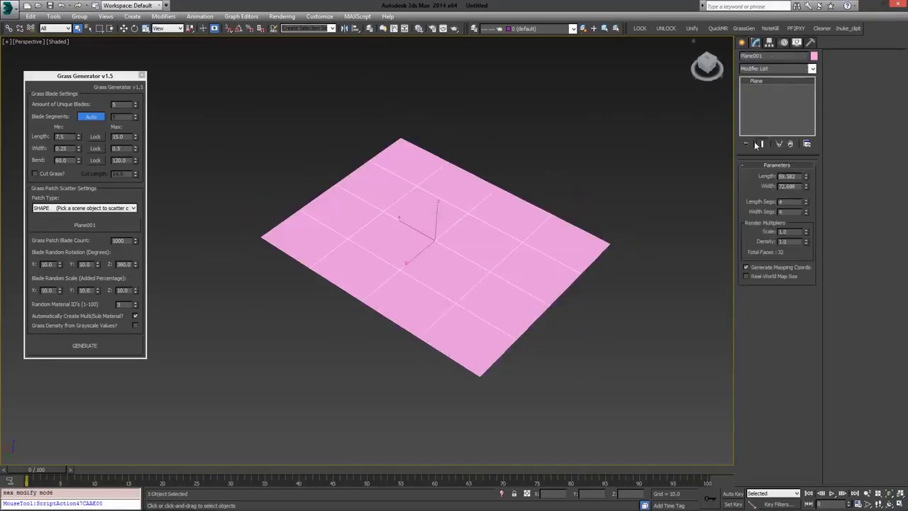
pyautogui.doubleClick(787, 202)
pyautogui.write('8')
pyautogui.press('Tab')
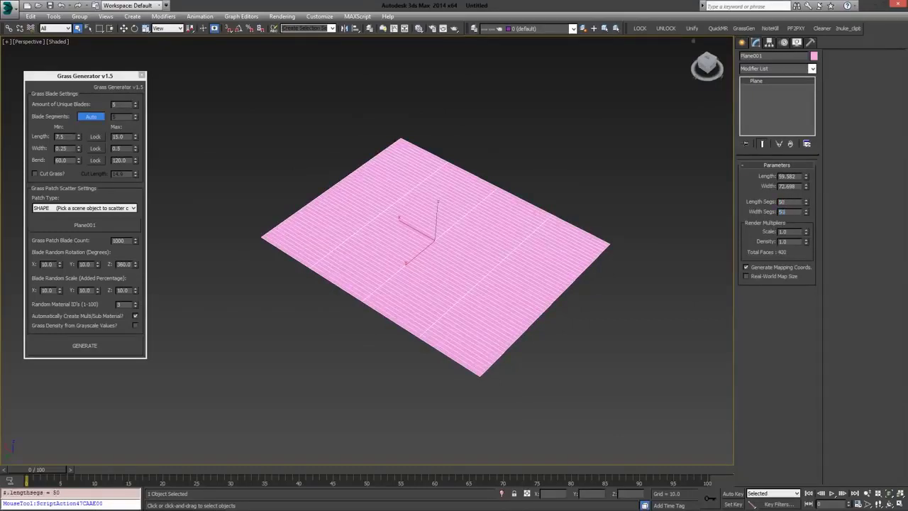
pyautogui.hotkey('shift', 'Tab')
pyautogui.hotkey('shift', 'Tab')
pyautogui.hotkey('shift', 'Tab')
pyautogui.press('Tab')
pyautogui.write('100')
pyautogui.press('Return')
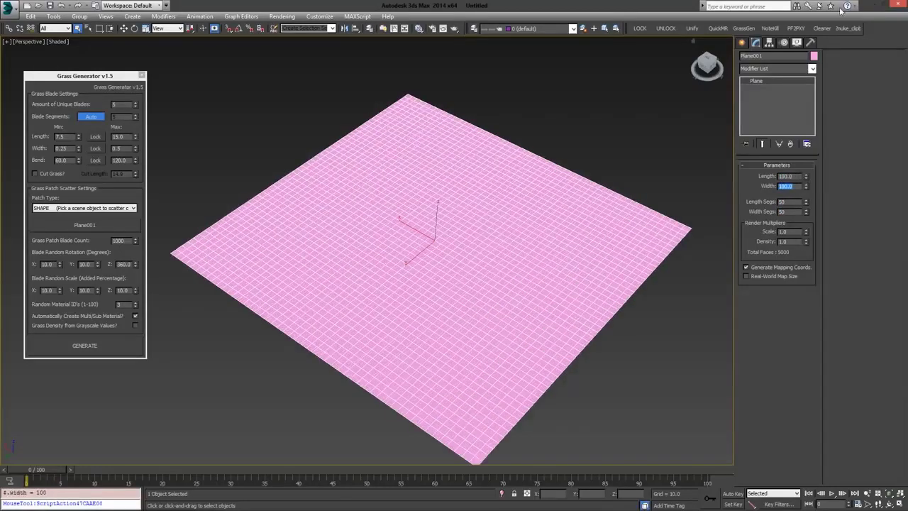
# Add a Noise modifier to the plane with Z strength 112.1
pyautogui.click(791, 68)
pyautogui.scroll(-5, 771, 397)
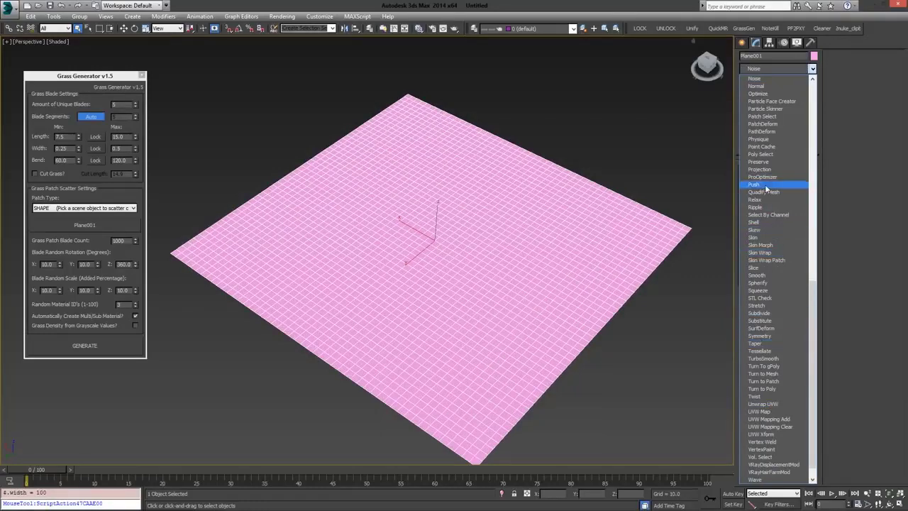
pyautogui.click(755, 79)
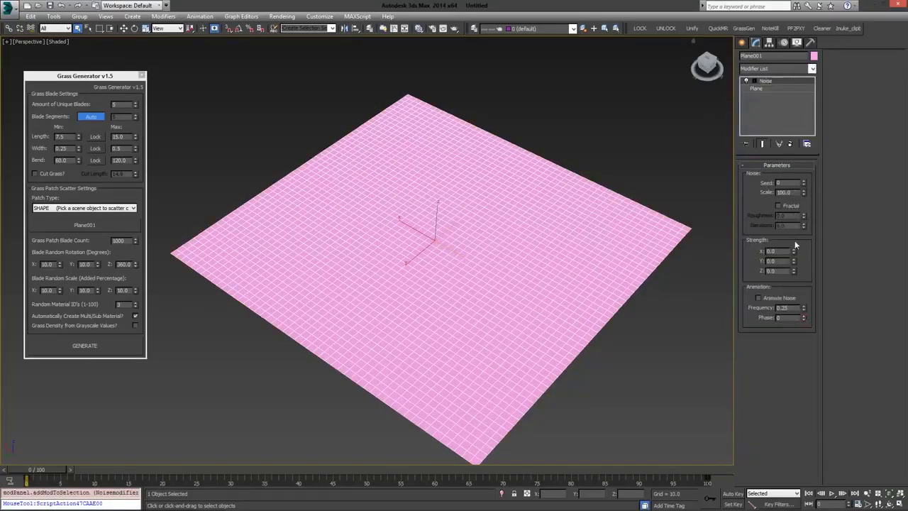
pyautogui.moveTo(794, 271)
pyautogui.mouseDown()
pyautogui.moveTo(779, 474)
pyautogui.moveTo(775, 250)
pyautogui.mouseUp()
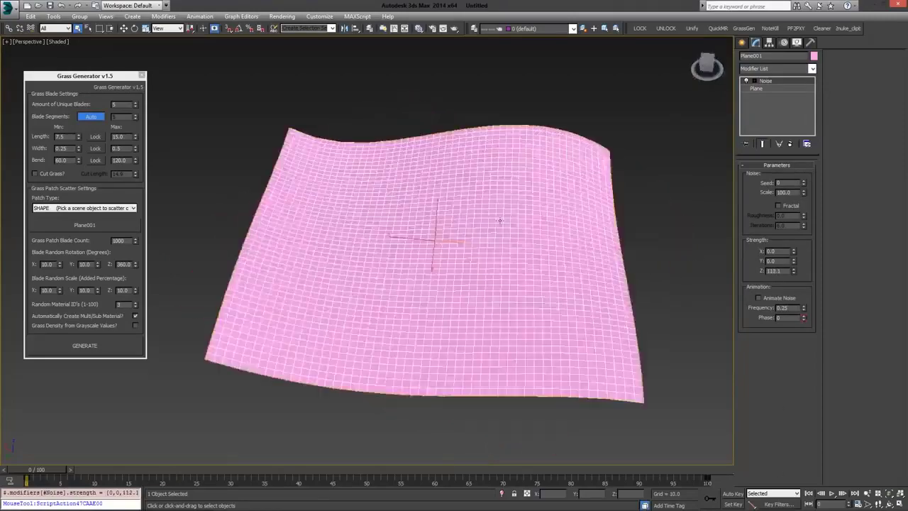
pyautogui.moveTo(471, 221)
pyautogui.keyDown('alt'); pyautogui.mouseDown(button='middle')
pyautogui.moveTo(471, 234)
pyautogui.moveTo(440, 259)
pyautogui.mouseUp(button='middle'); pyautogui.keyUp('alt')
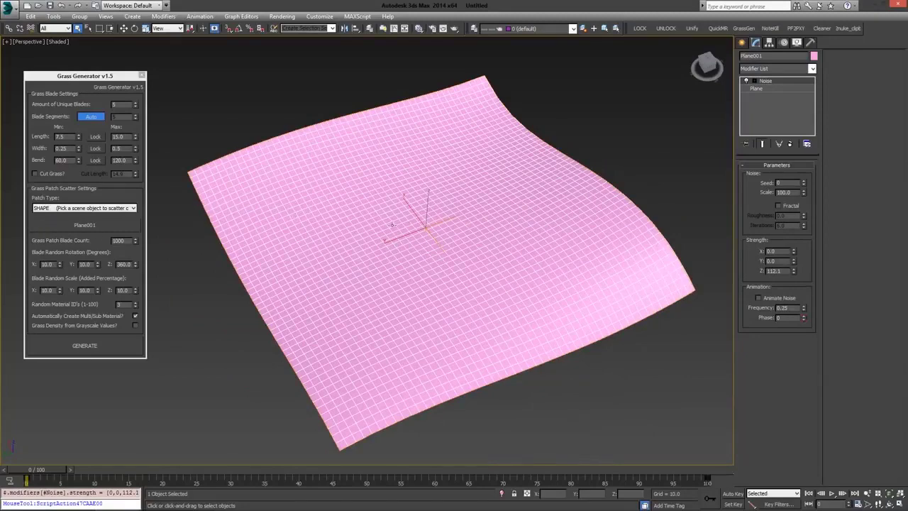
pyautogui.moveTo(392, 224)
pyautogui.keyDown('alt'); pyautogui.mouseDown(button='middle')
pyautogui.moveTo(400, 229)
pyautogui.moveTo(658, 126)
pyautogui.mouseUp(button='middle'); pyautogui.keyUp('alt')
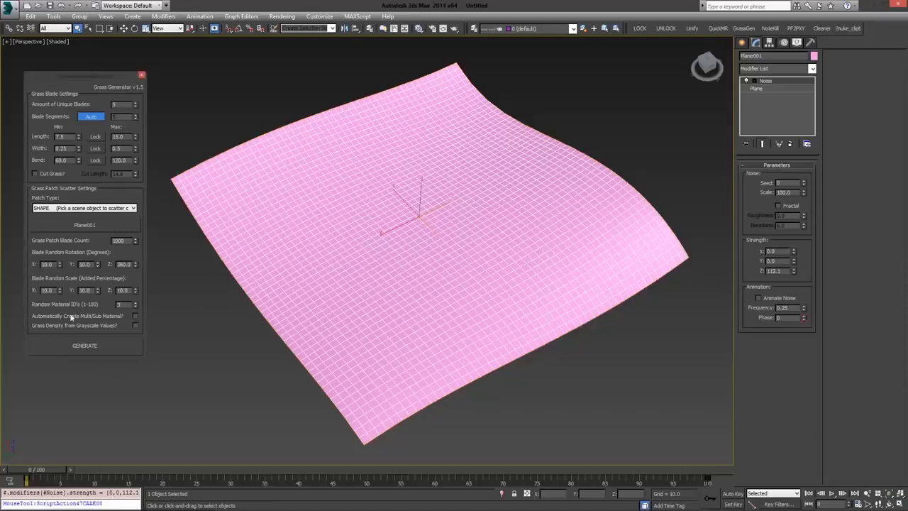
# Generate a 10000-blade grass patch over the wavy plane
pyautogui.doubleClick(118, 242)
pyautogui.write('1')
pyautogui.press('Return')
pyautogui.click(92, 345)
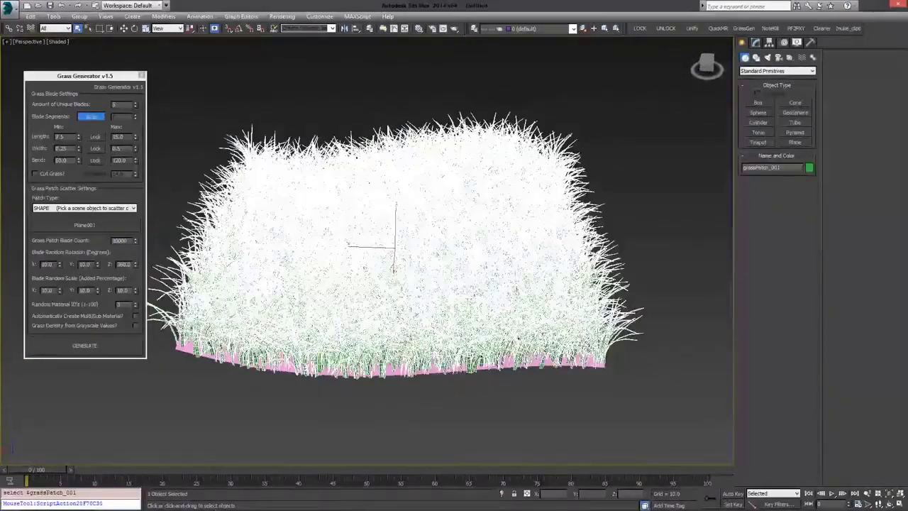
# Orbit to a low side view and select the new grass patch
pyautogui.click(514, 396)
pyautogui.moveTo(514, 397)
pyautogui.keyDown('alt'); pyautogui.mouseDown(button='middle')
pyautogui.moveTo(397, 353)
pyautogui.moveTo(421, 390)
pyautogui.moveTo(431, 315)
pyautogui.moveTo(410, 360)
pyautogui.moveTo(455, 366)
pyautogui.mouseUp(button='middle'); pyautogui.keyUp('alt')
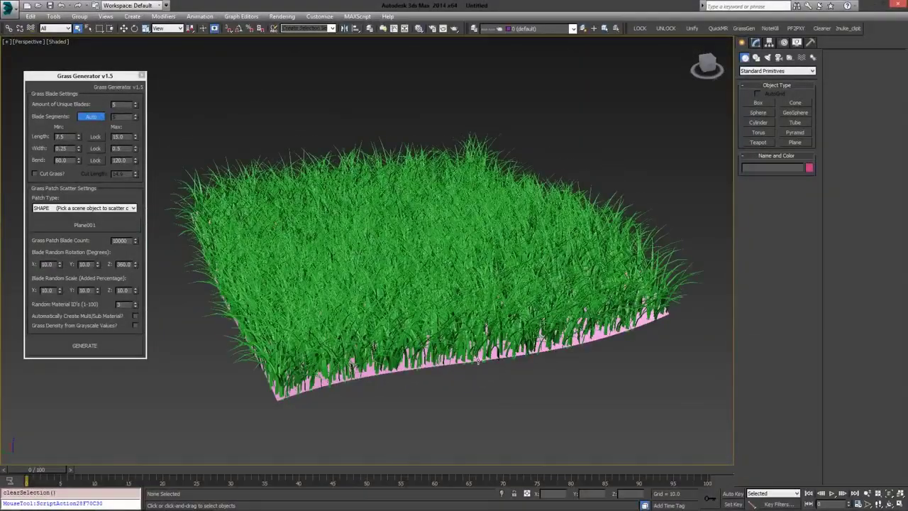
pyautogui.click(312, 284)
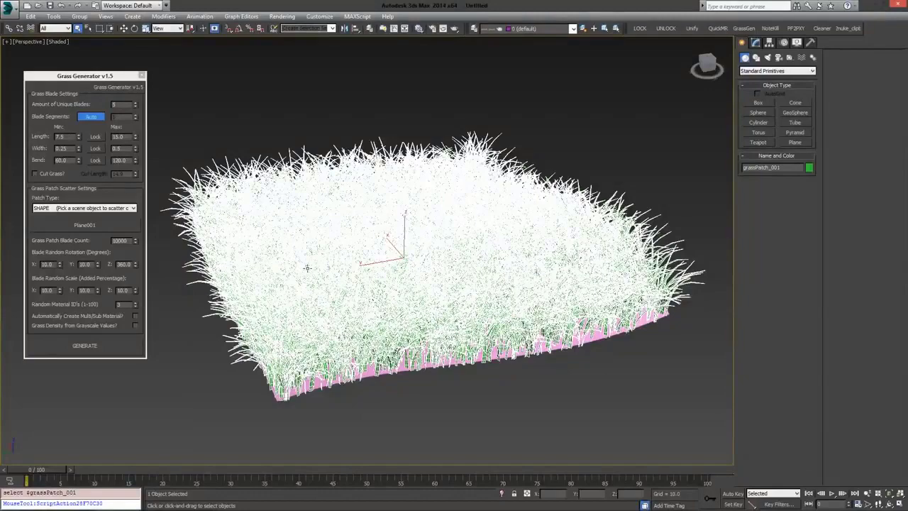
# Create a teapot beside the grass patch
pyautogui.moveTo(307, 268)
pyautogui.keyDown('alt'); pyautogui.mouseDown(button='middle')
pyautogui.moveTo(418, 305)
pyautogui.moveTo(564, 275)
pyautogui.mouseUp(button='middle'); pyautogui.keyUp('alt')
pyautogui.click(759, 142)
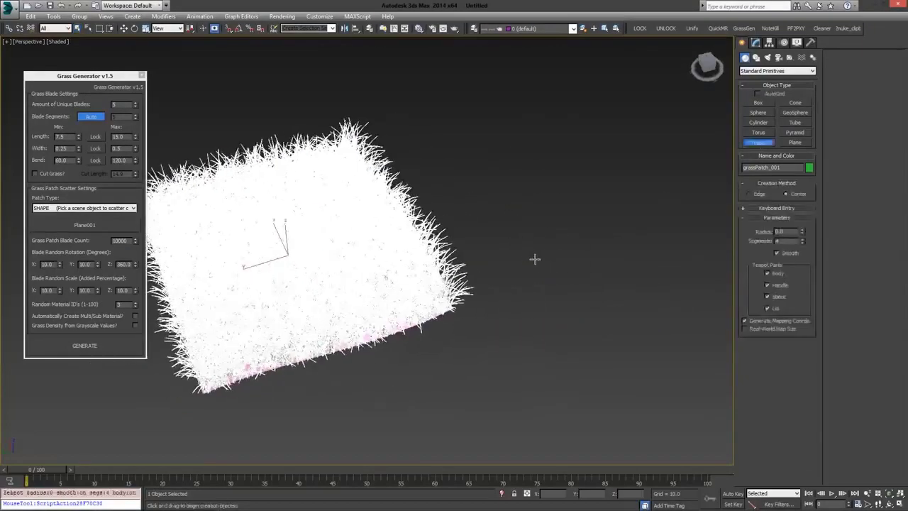
pyautogui.moveTo(535, 259); pyautogui.dragTo(539, 269)
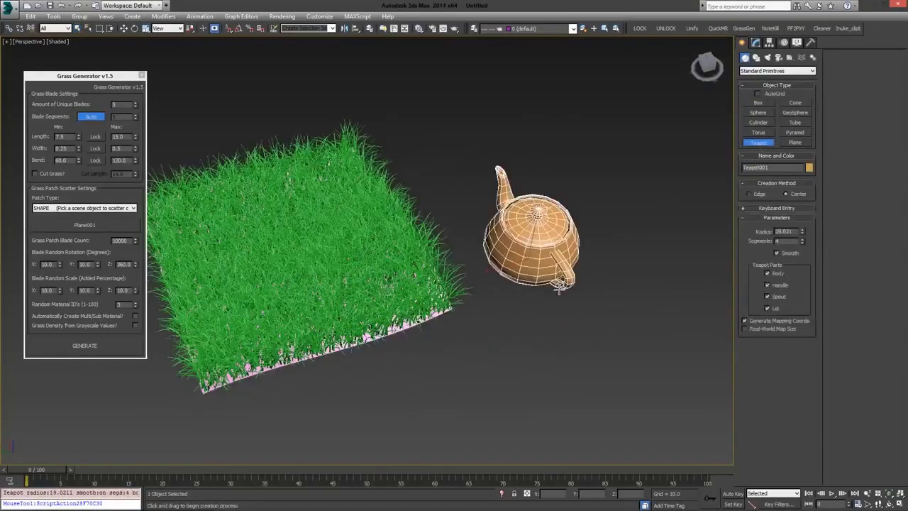
# Scatter a 1000-blade grass patch onto Teapot001
pyautogui.doubleClick(120, 241)
pyautogui.write('1000')
pyautogui.press('Return')
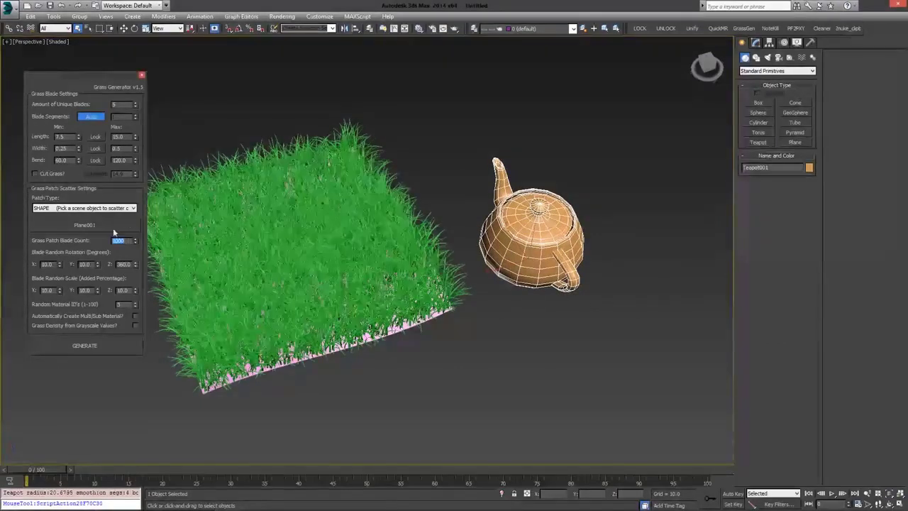
pyautogui.click(84, 225)
pyautogui.click(485, 222)
pyautogui.click(110, 351)
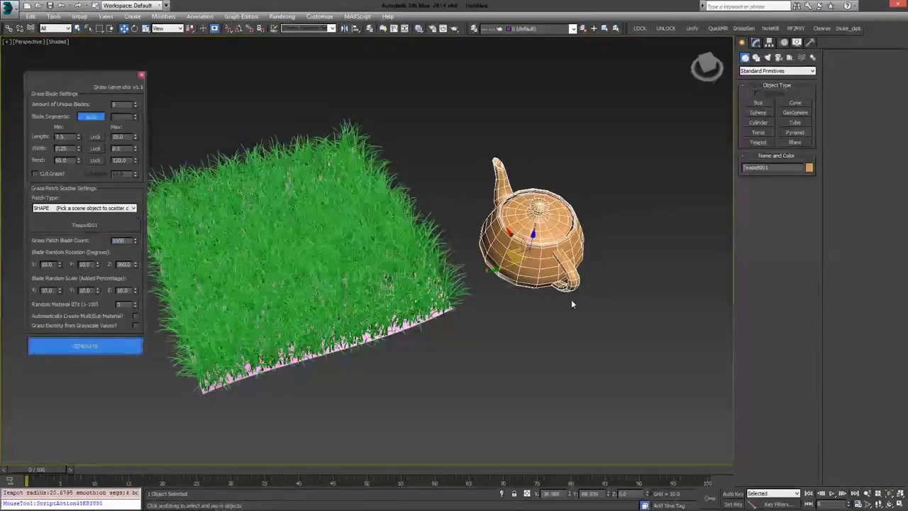
# Orbit and zoom around the grass-covered teapot to inspect it
pyautogui.keyDown('alt'); pyautogui.moveTo(464, 299); pyautogui.dragTo(472, 317, button='middle'); pyautogui.keyUp('alt')
pyautogui.scroll(4, 468, 291)
pyautogui.keyDown('alt'); pyautogui.moveTo(466, 270); pyautogui.dragTo(505, 322, button='middle'); pyautogui.keyUp('alt')
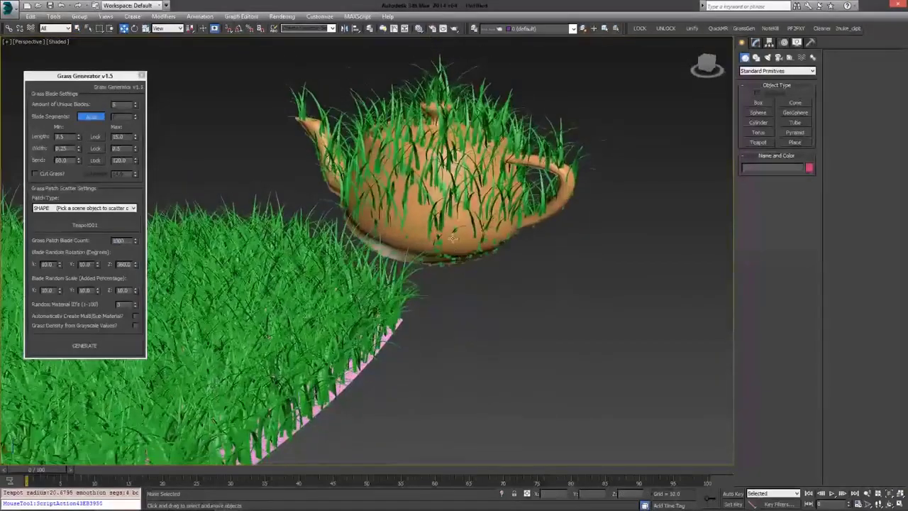
pyautogui.click(505, 322)
pyautogui.scroll(2, 505, 322)
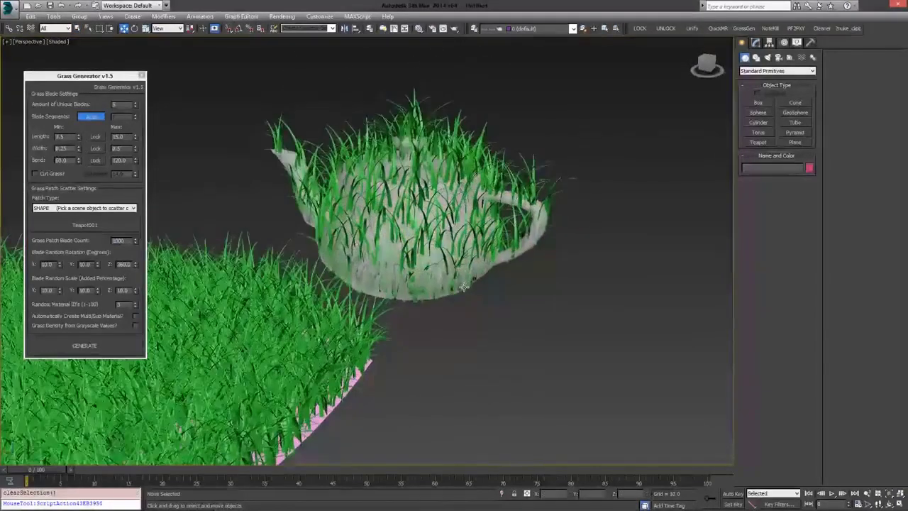
pyautogui.scroll(2, 505, 323)
pyautogui.scroll(2, 505, 322)
pyautogui.scroll(2, 505, 322)
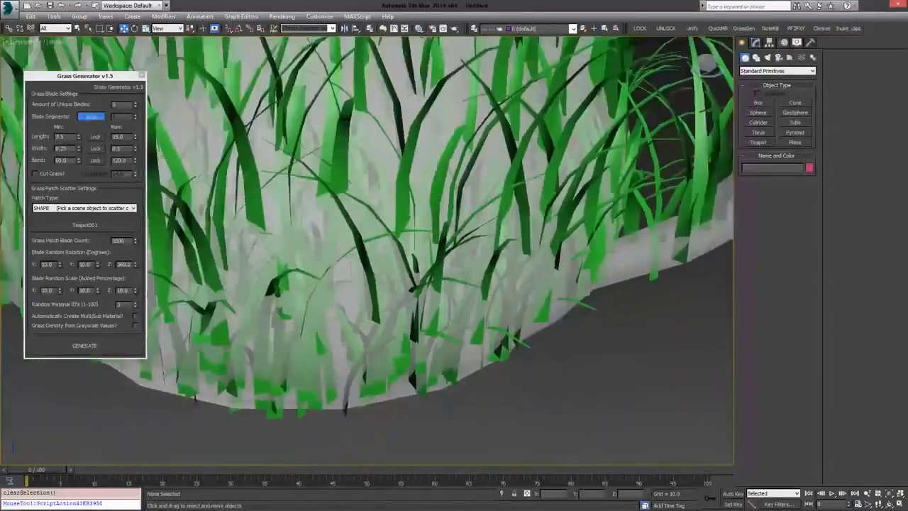
pyautogui.keyDown('alt'); pyautogui.moveTo(505, 322); pyautogui.dragTo(490, 312, button='middle'); pyautogui.keyUp('alt')
pyautogui.scroll(-4, 505, 322)
pyautogui.keyDown('alt'); pyautogui.moveTo(417, 278); pyautogui.dragTo(446, 282, button='middle'); pyautogui.keyUp('alt')
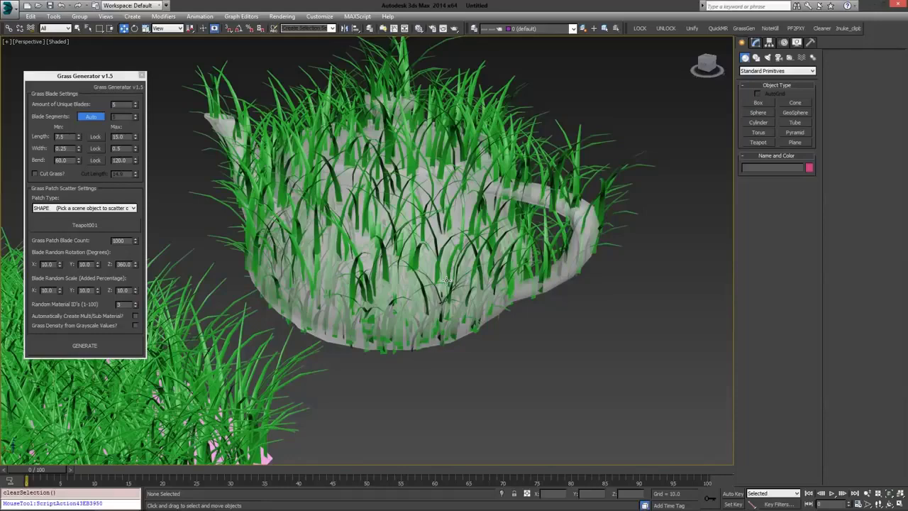
pyautogui.moveTo(446, 280)
pyautogui.keyDown('alt'); pyautogui.mouseDown(button='middle')
pyautogui.moveTo(446, 246)
pyautogui.moveTo(372, 273)
pyautogui.mouseUp(button='middle'); pyautogui.keyUp('alt')
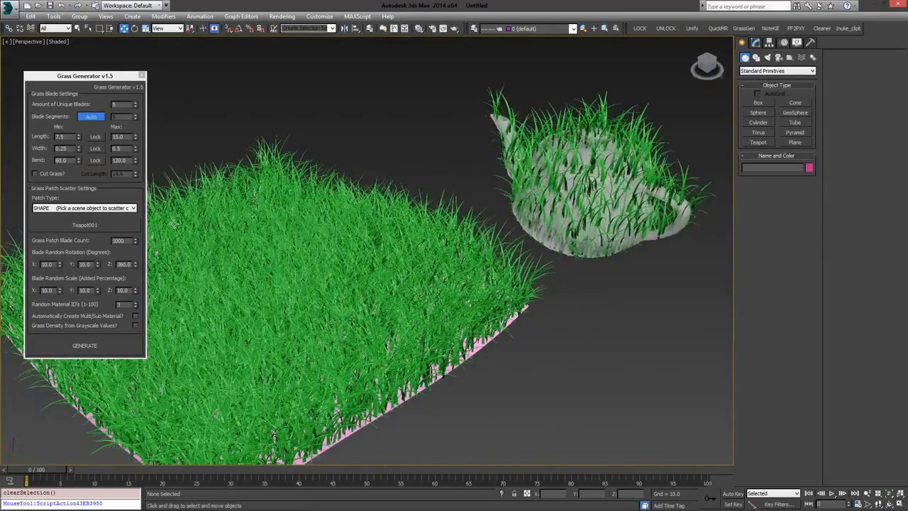
# Delete the teapot's grass patch and set the blade count to 5000
pyautogui.click(594, 183)
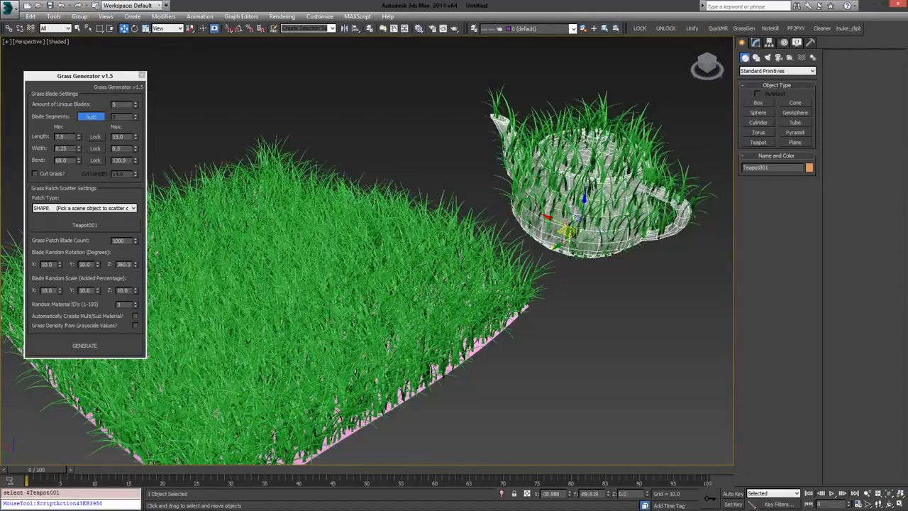
pyautogui.press('Delete')
pyautogui.click(229, 245)
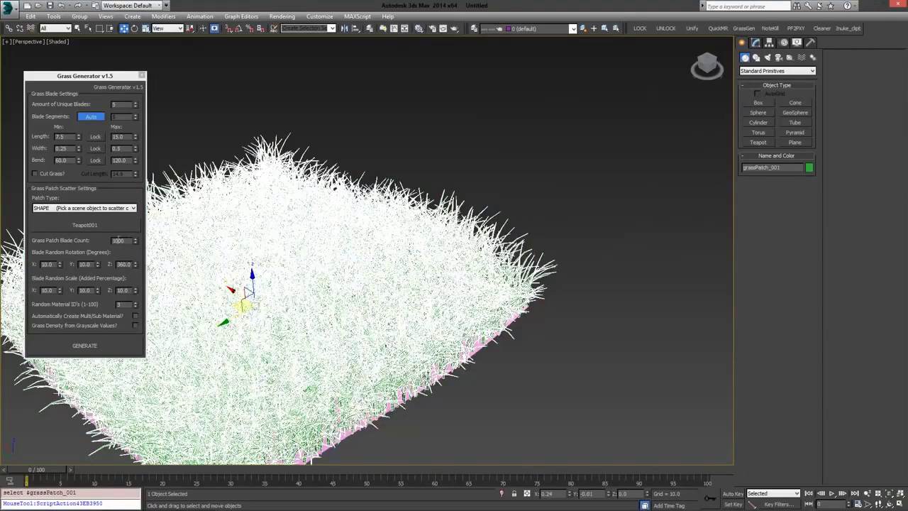
pyautogui.doubleClick(121, 240)
pyautogui.write('5')
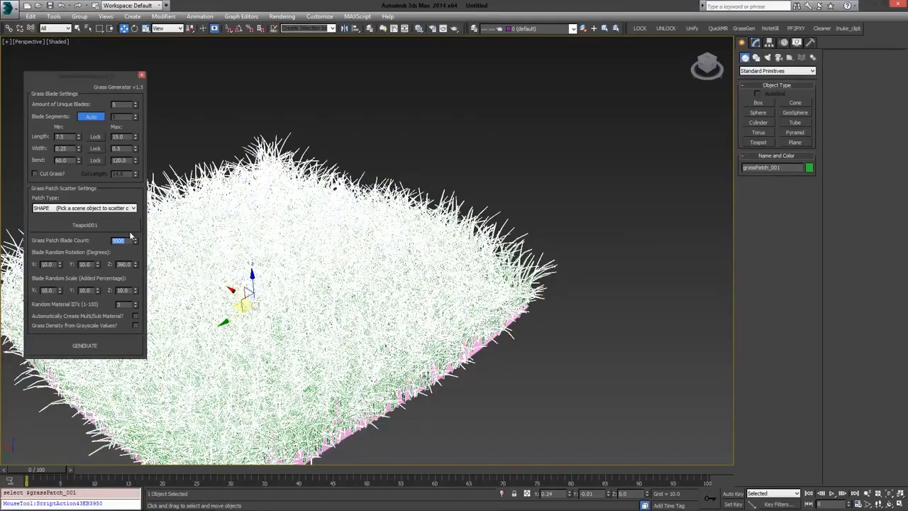
# Delete the grass patch on the plane and select Plane001
pyautogui.moveTo(348, 275); pyautogui.dragTo(390, 256)
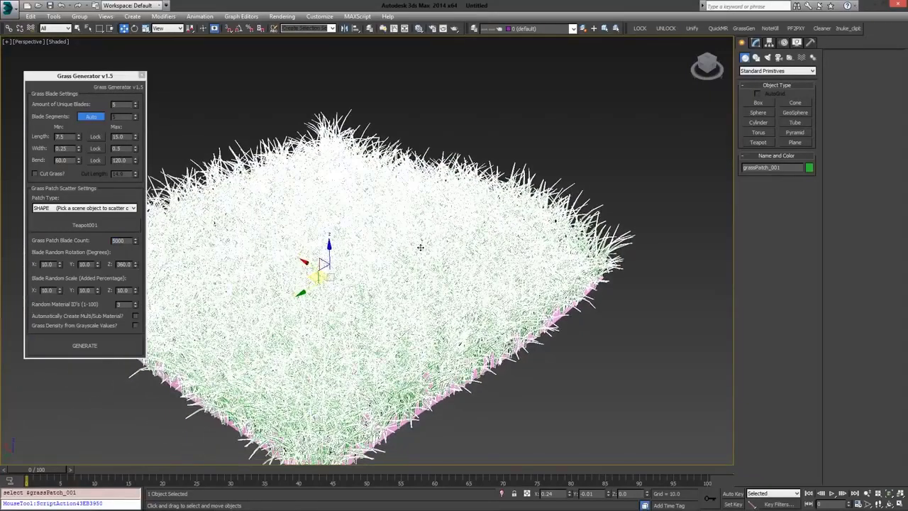
pyautogui.click(596, 156)
pyautogui.click(432, 237)
pyautogui.press('Delete')
pyautogui.moveTo(432, 236)
pyautogui.keyDown('alt'); pyautogui.mouseDown(button='middle')
pyautogui.moveTo(431, 210)
pyautogui.moveTo(432, 243)
pyautogui.mouseUp(button='middle'); pyautogui.keyUp('alt')
pyautogui.click(385, 240)
pyautogui.keyDown('alt'); pyautogui.moveTo(330, 264); pyautogui.dragTo(326, 236, button='middle'); pyautogui.keyUp('alt')
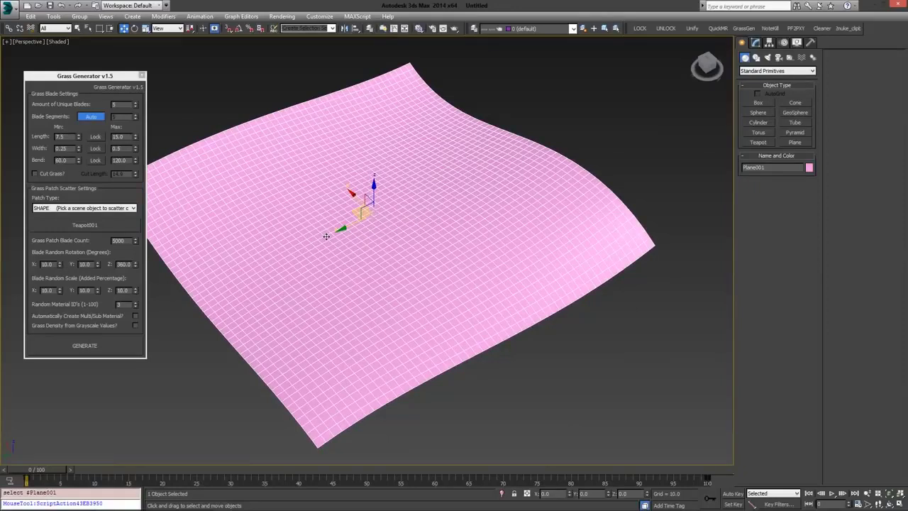
# Create a new Standard material, Material #45, in the Slate Material Editor
pyautogui.press('m')
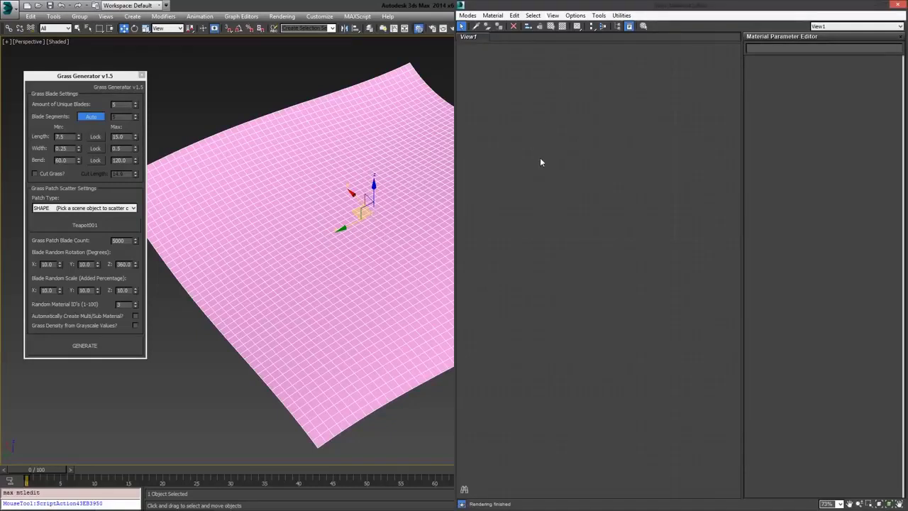
pyautogui.rightClick(559, 139)
pyautogui.moveTo(587, 143)
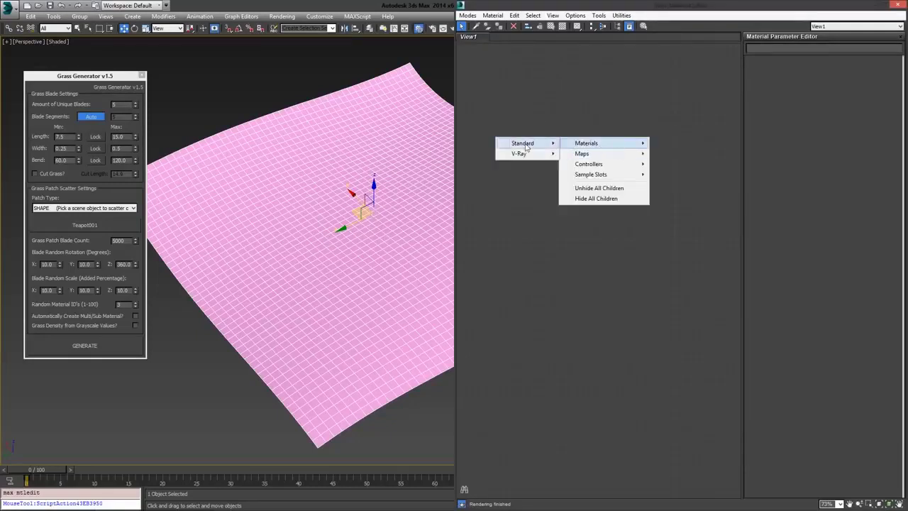
pyautogui.moveTo(525, 143)
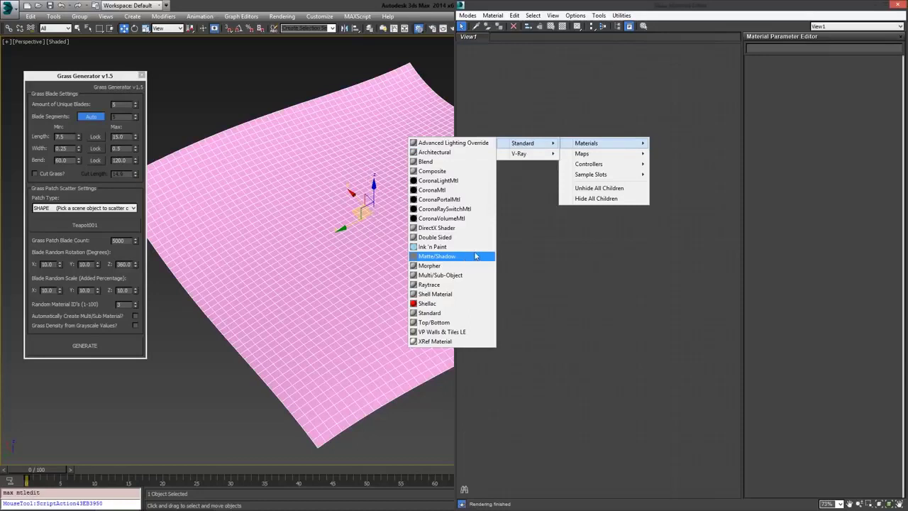
pyautogui.click(432, 313)
pyautogui.moveTo(554, 137); pyautogui.dragTo(598, 158)
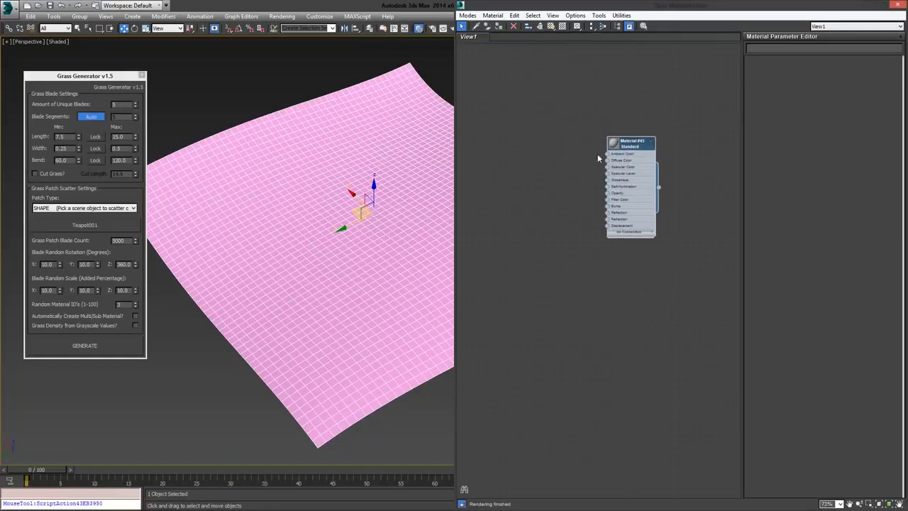
# Add a Gradient Ramp map node and set its type to Radial
pyautogui.rightClick(521, 160)
pyautogui.moveTo(486, 172)
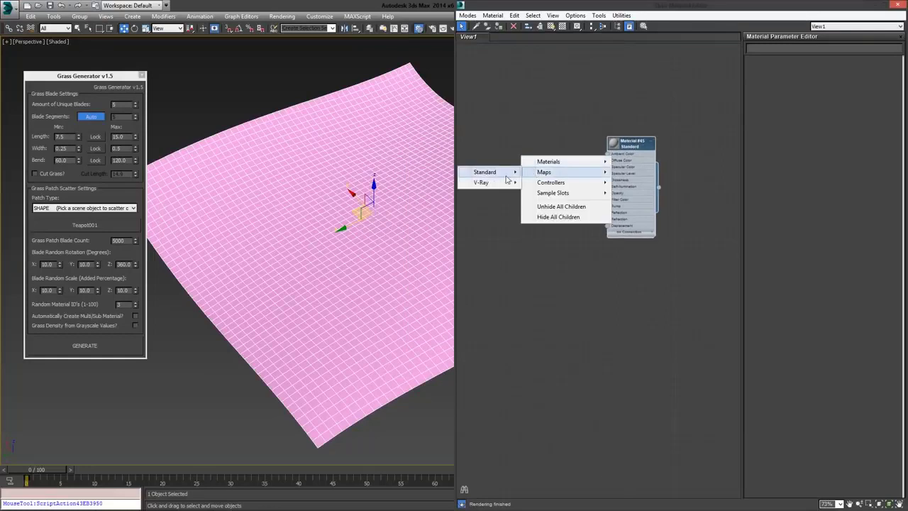
pyautogui.click(402, 334)
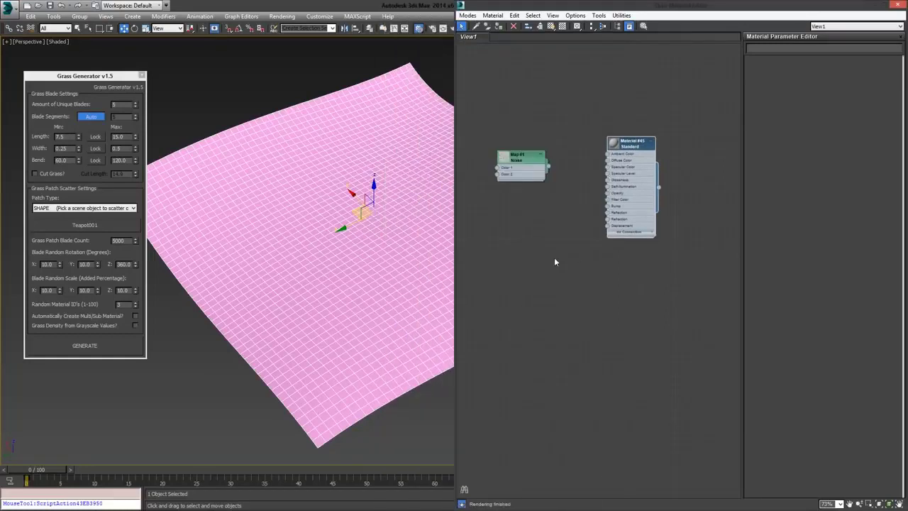
pyautogui.press('Delete')
pyautogui.rightClick(523, 166)
pyautogui.moveTo(486, 178)
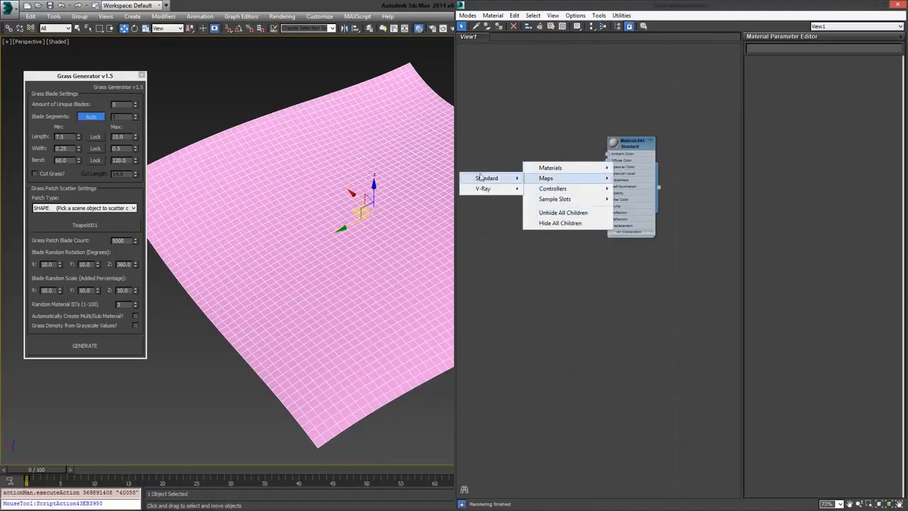
pyautogui.click(410, 260)
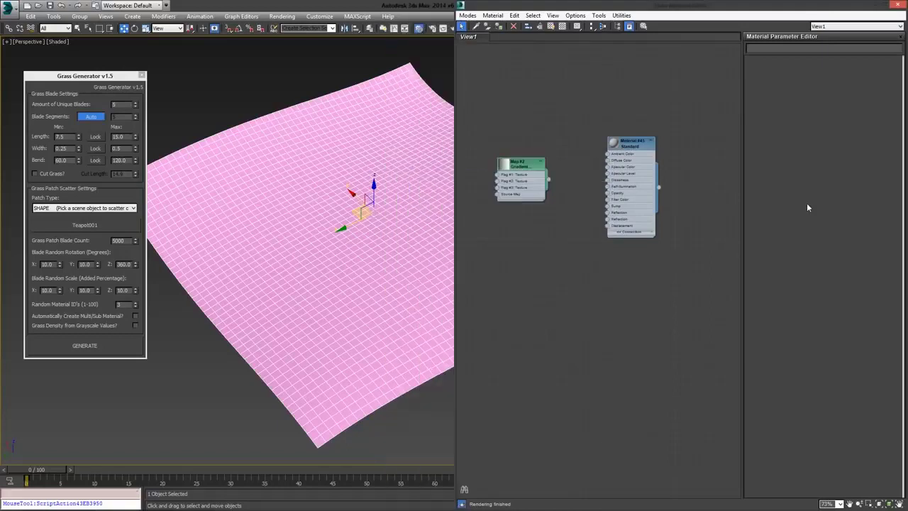
pyautogui.doubleClick(540, 165)
pyautogui.click(799, 219)
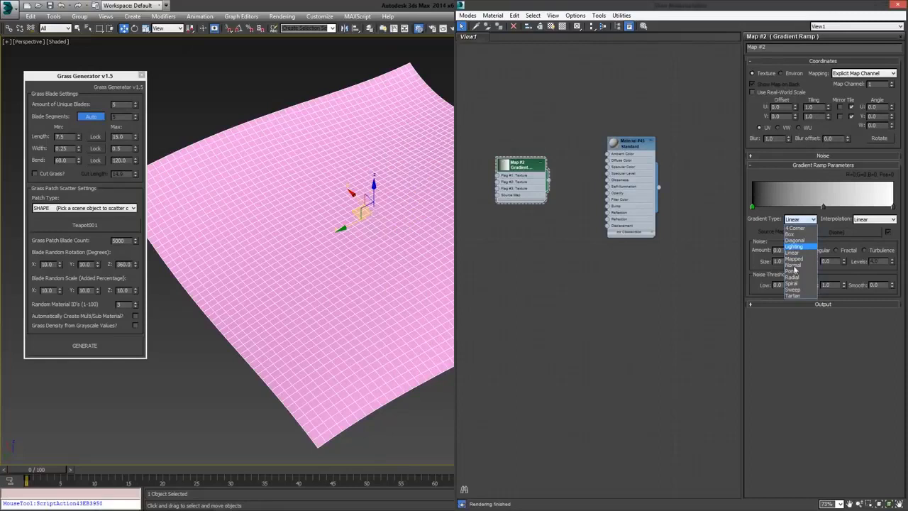
pyautogui.click(792, 277)
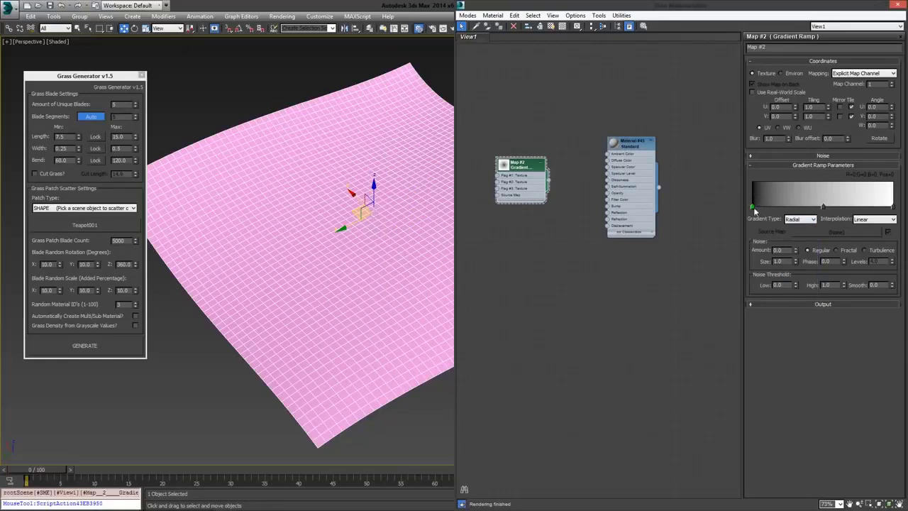
# Color the gradient ramp white at the left end fading to black
pyautogui.doubleClick(753, 208)
pyautogui.moveTo(271, 86); pyautogui.dragTo(271, 129)
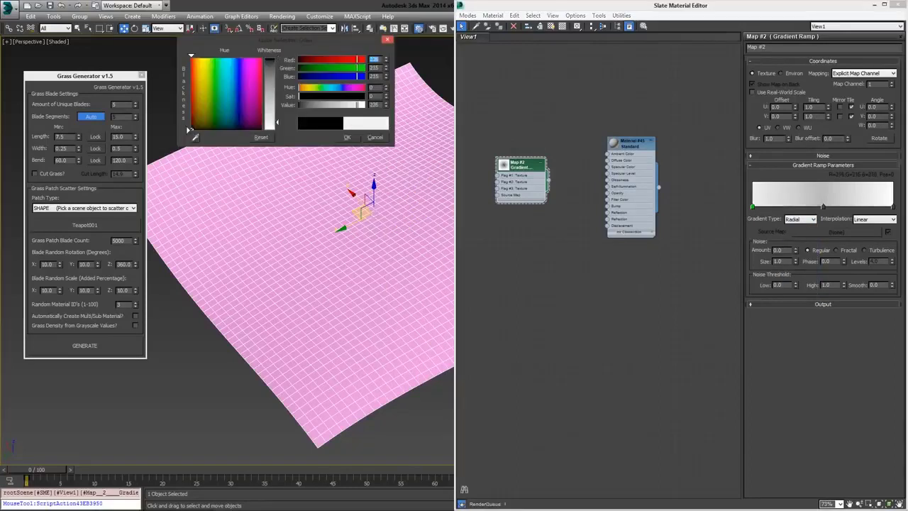
pyautogui.click(347, 137)
pyautogui.doubleClick(893, 208)
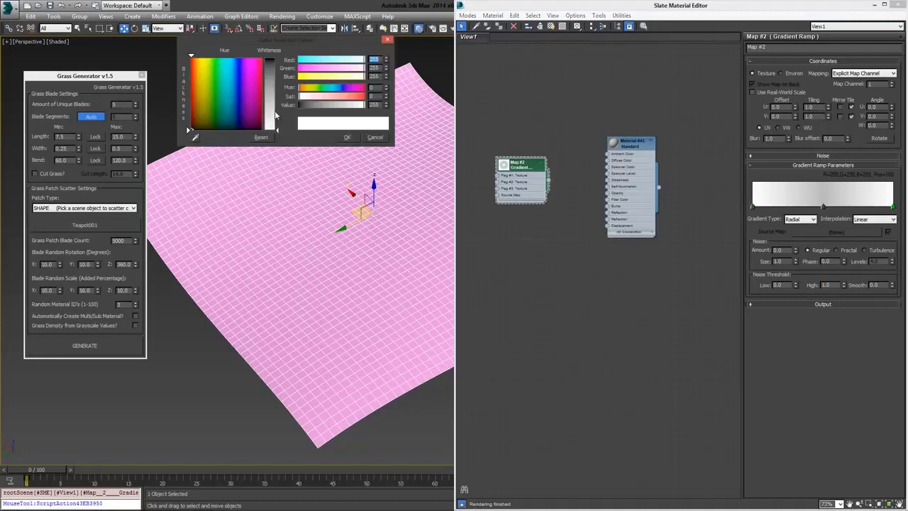
pyautogui.moveTo(276, 117); pyautogui.dragTo(282, 62)
pyautogui.click(824, 207)
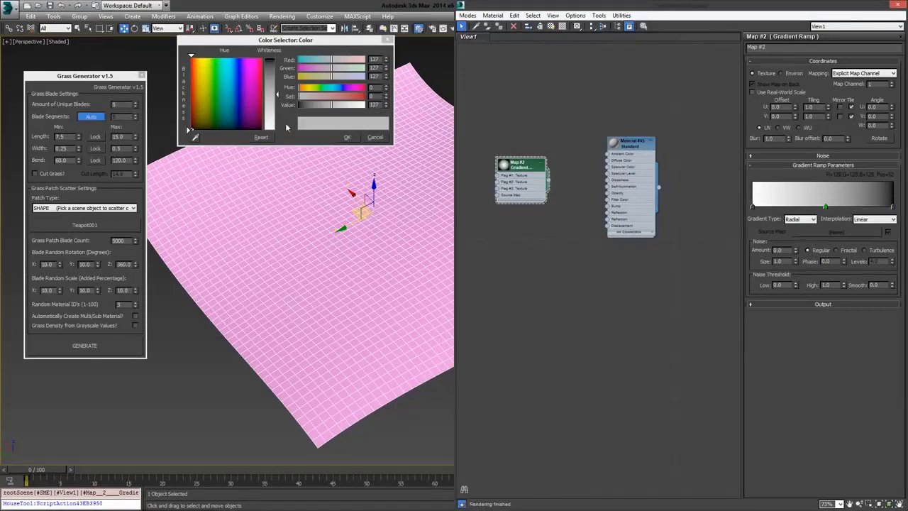
pyautogui.moveTo(335, 107); pyautogui.dragTo(303, 105)
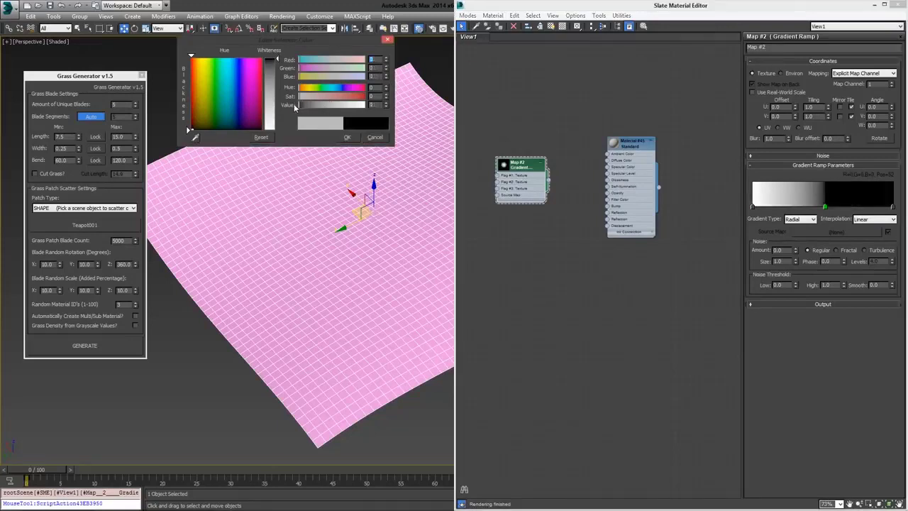
pyautogui.click(290, 107)
pyautogui.click(347, 137)
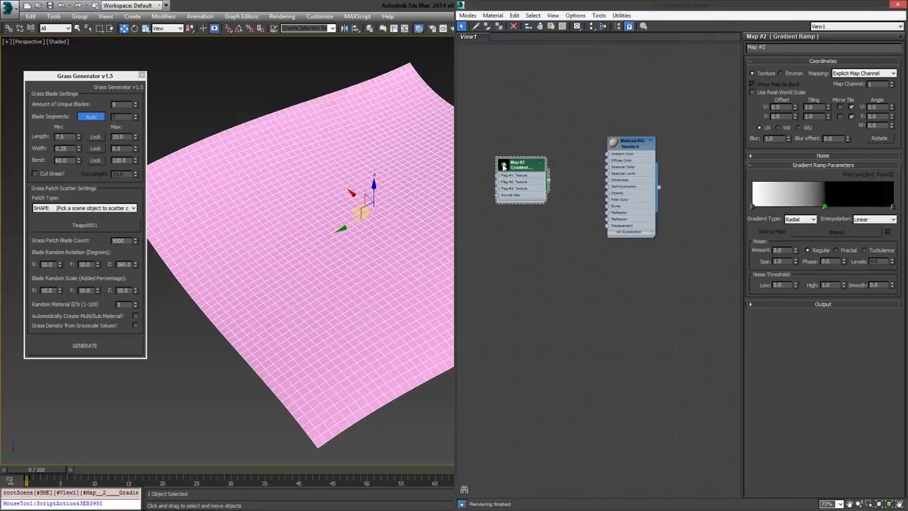
# Widen the gradient's white area, add noise, and wire it into Material #45's Diffuse Color
pyautogui.doubleClick(504, 166)
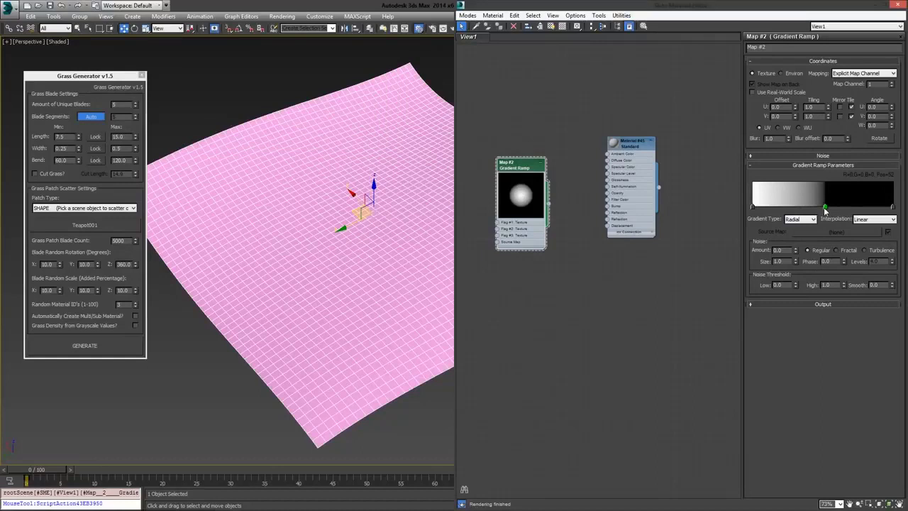
pyautogui.moveTo(825, 207); pyautogui.dragTo(850, 207)
pyautogui.moveTo(796, 253); pyautogui.dragTo(795, 226)
pyautogui.moveTo(795, 261); pyautogui.dragTo(796, 193)
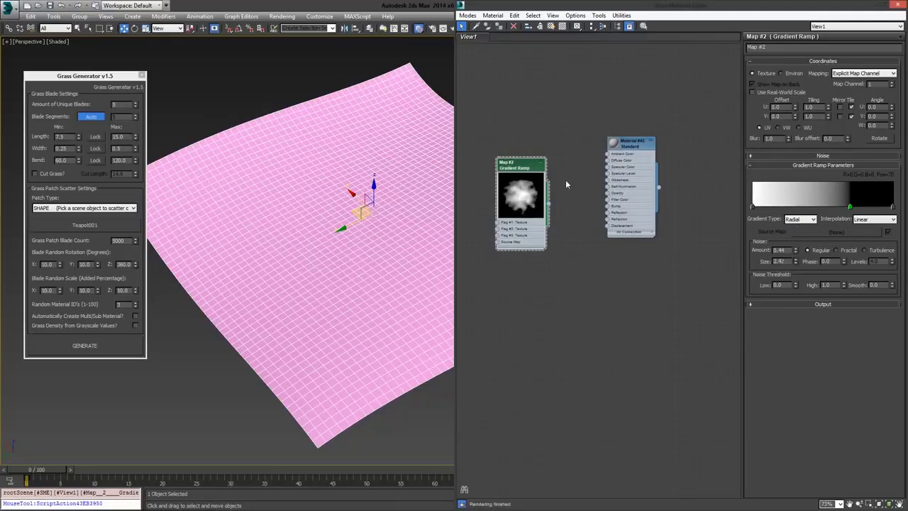
pyautogui.moveTo(548, 204); pyautogui.dragTo(608, 160)
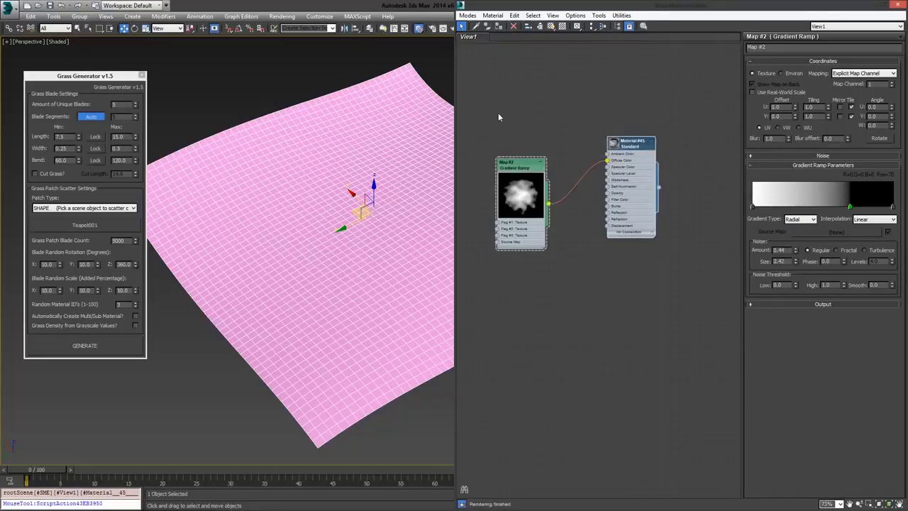
# Assign Material #45 to the plane and show its map in the viewport
pyautogui.click(405, 135)
pyautogui.press('q')
pyautogui.click(631, 146)
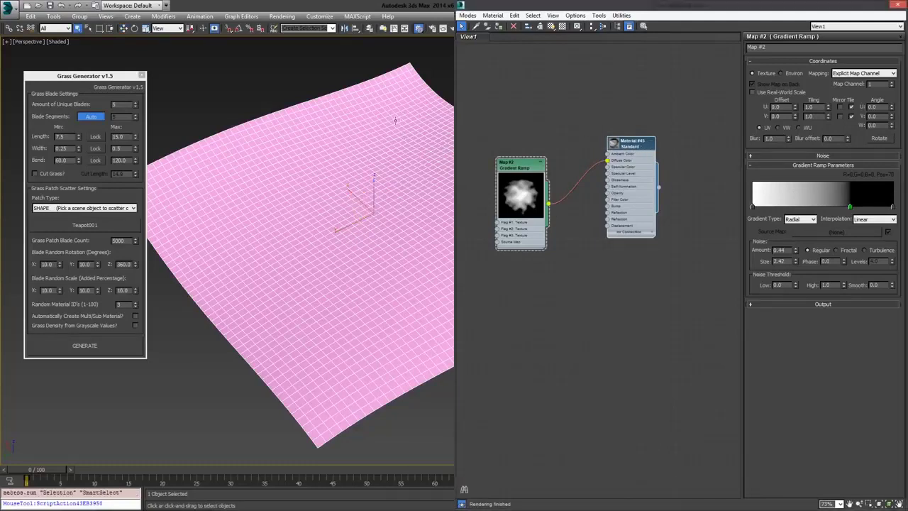
pyautogui.click(498, 26)
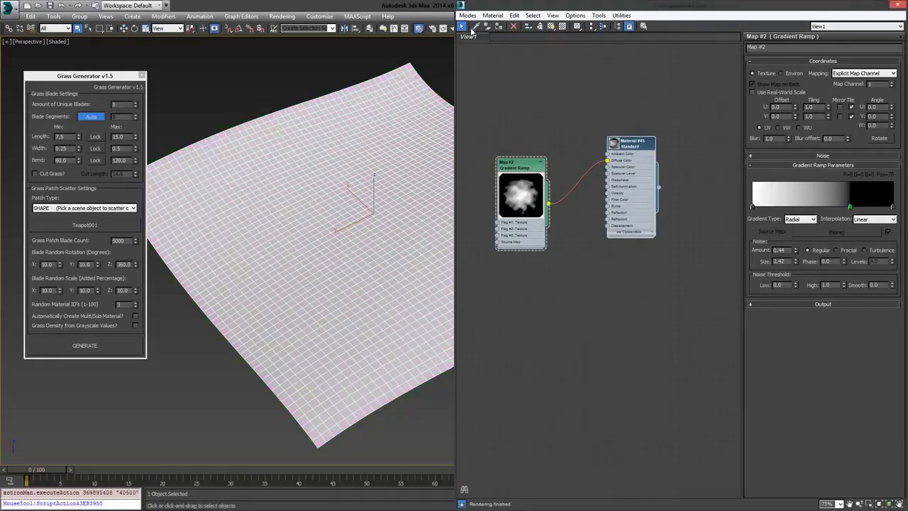
pyautogui.click(540, 27)
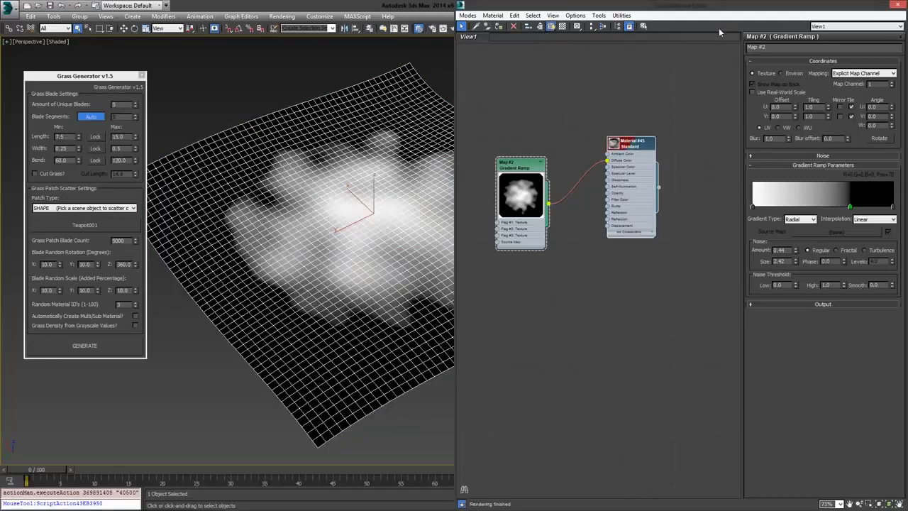
pyautogui.click(896, 5)
# Turn off Edged Faces in the viewport display
pyautogui.click(63, 41)
pyautogui.moveTo(97, 166)
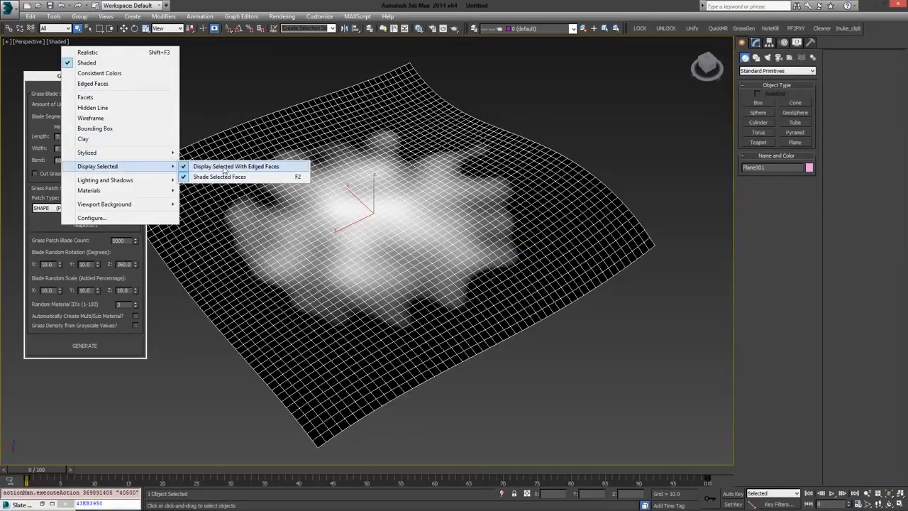
pyautogui.click(224, 166)
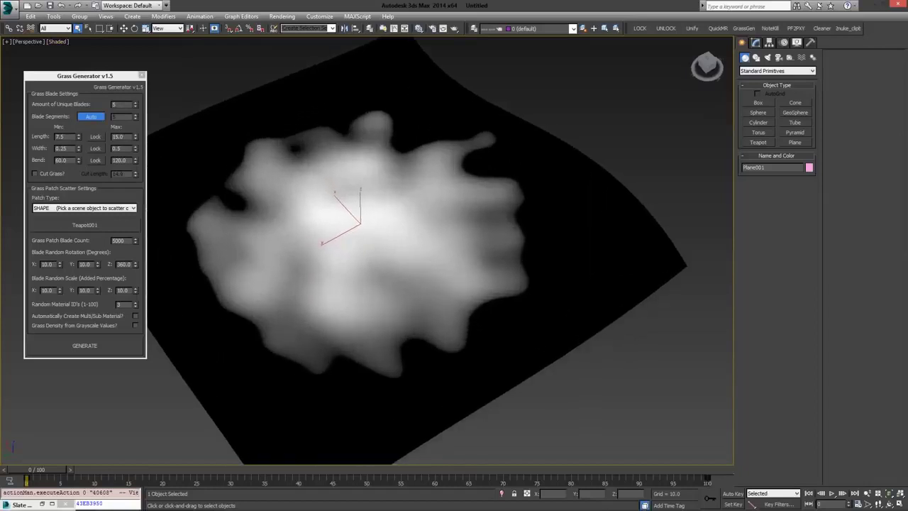
pyautogui.keyDown('alt'); pyautogui.moveTo(399, 148); pyautogui.dragTo(322, 164, button='middle'); pyautogui.keyUp('alt')
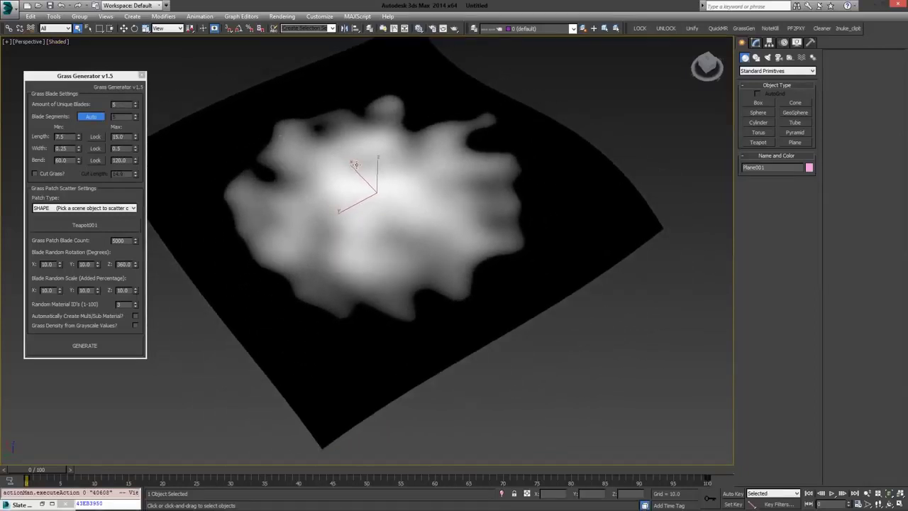
# Set Plane001 as the grass surface with density from grayscale values
pyautogui.click(84, 224)
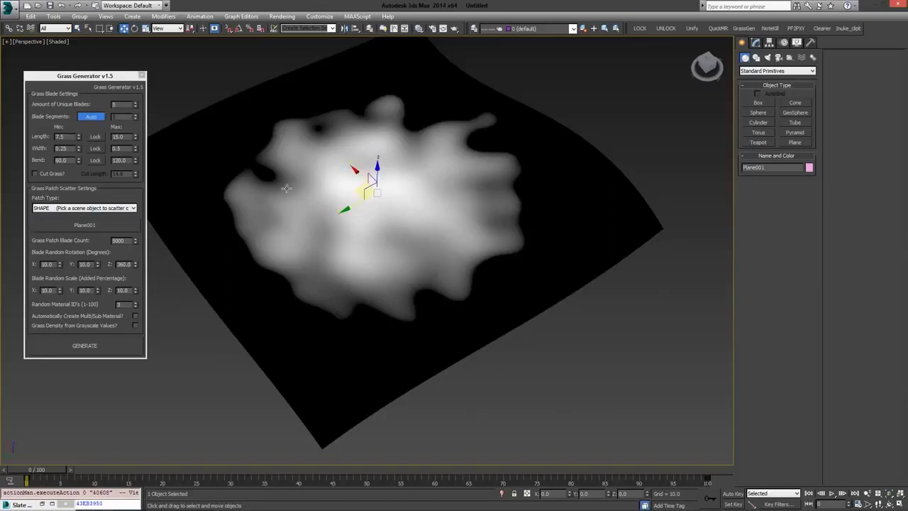
pyautogui.press('q')
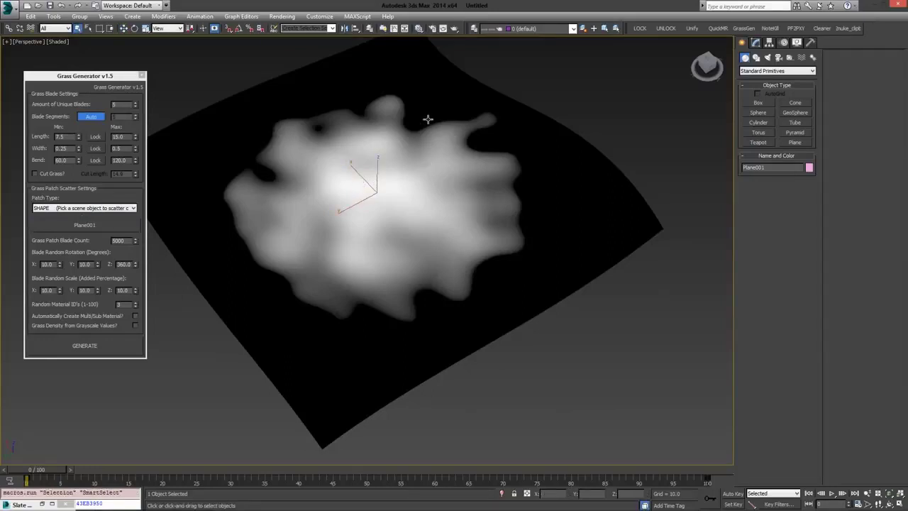
pyautogui.moveTo(532, 111)
pyautogui.keyDown('alt'); pyautogui.mouseDown(button='middle')
pyautogui.moveTo(386, 174)
pyautogui.moveTo(412, 171)
pyautogui.mouseUp(button='middle'); pyautogui.keyUp('alt')
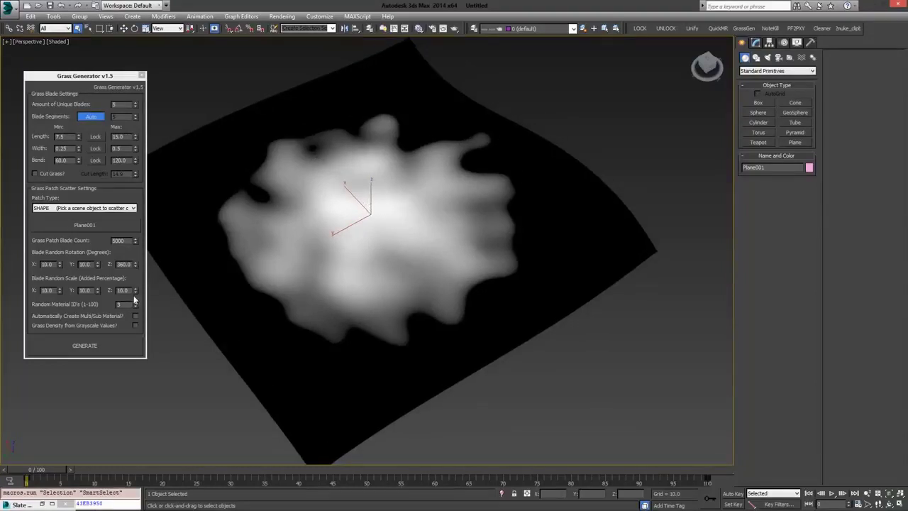
pyautogui.click(135, 325)
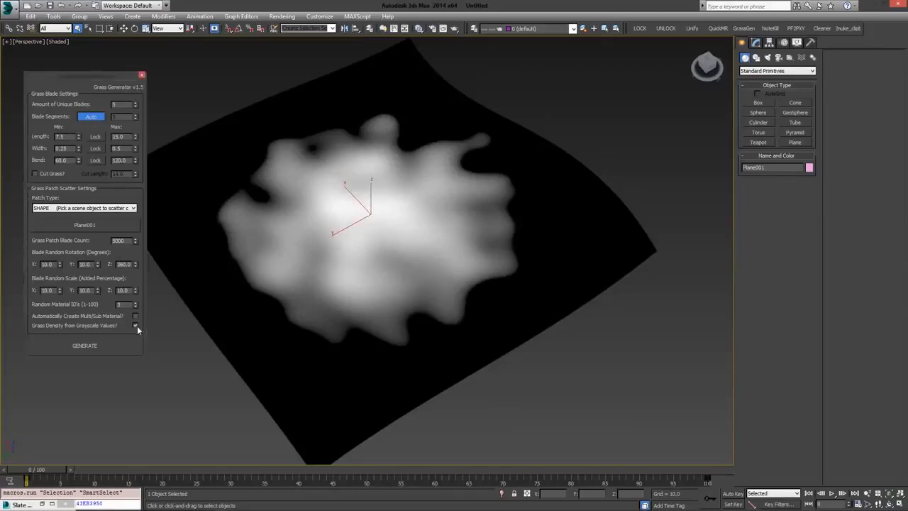
# Generate grass from the density map and select the plane
pyautogui.click(90, 345)
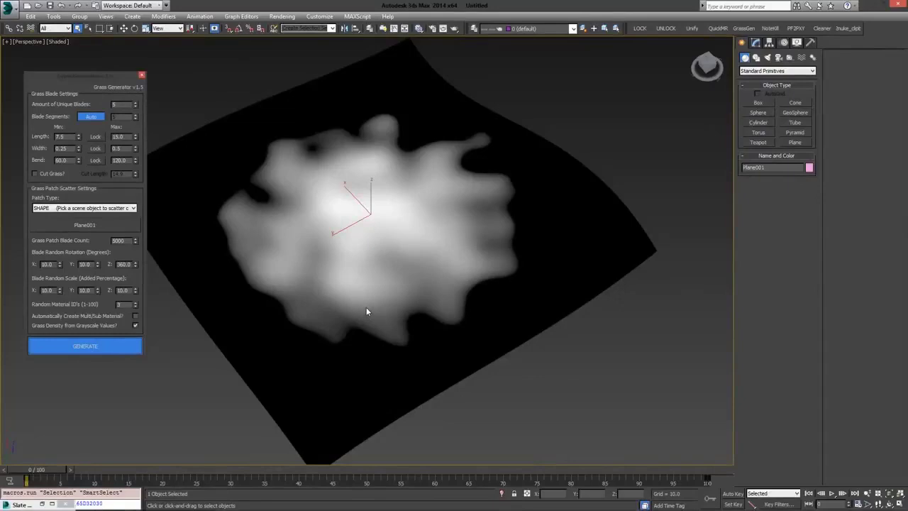
pyautogui.keyDown('alt'); pyautogui.moveTo(411, 270); pyautogui.dragTo(485, 290, button='middle'); pyautogui.keyUp('alt')
pyautogui.click(518, 325)
pyautogui.keyDown('alt'); pyautogui.moveTo(518, 325); pyautogui.dragTo(533, 308, button='middle'); pyautogui.keyUp('alt')
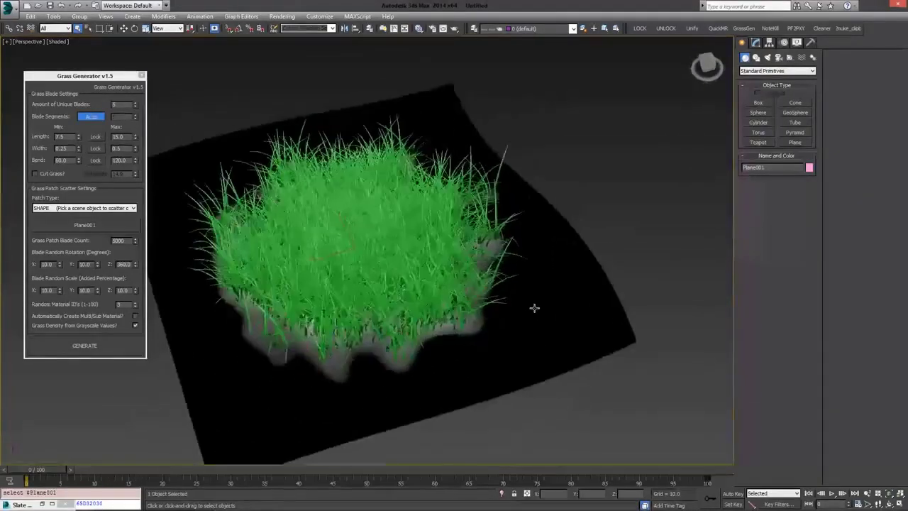
# Hide the plane and select the grass patch on its own
pyautogui.rightClick(533, 305)
pyautogui.click(558, 277)
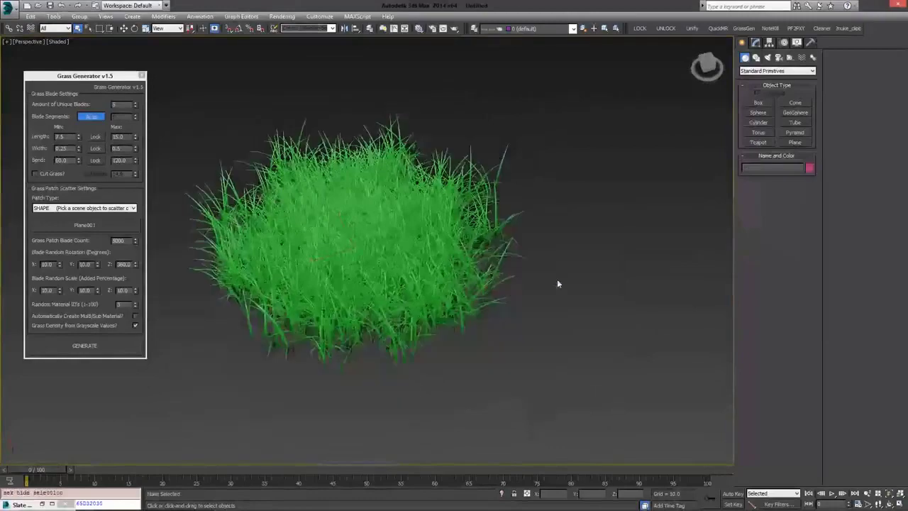
pyautogui.moveTo(558, 276)
pyautogui.keyDown('alt'); pyautogui.mouseDown(button='middle')
pyautogui.moveTo(443, 307)
pyautogui.moveTo(406, 279)
pyautogui.moveTo(430, 330)
pyautogui.moveTo(415, 356)
pyautogui.moveTo(373, 284)
pyautogui.mouseUp(button='middle'); pyautogui.keyUp('alt')
pyautogui.scroll(2, 443, 307)
pyautogui.scroll(-2, 415, 356)
pyautogui.scroll(-1, 373, 284)
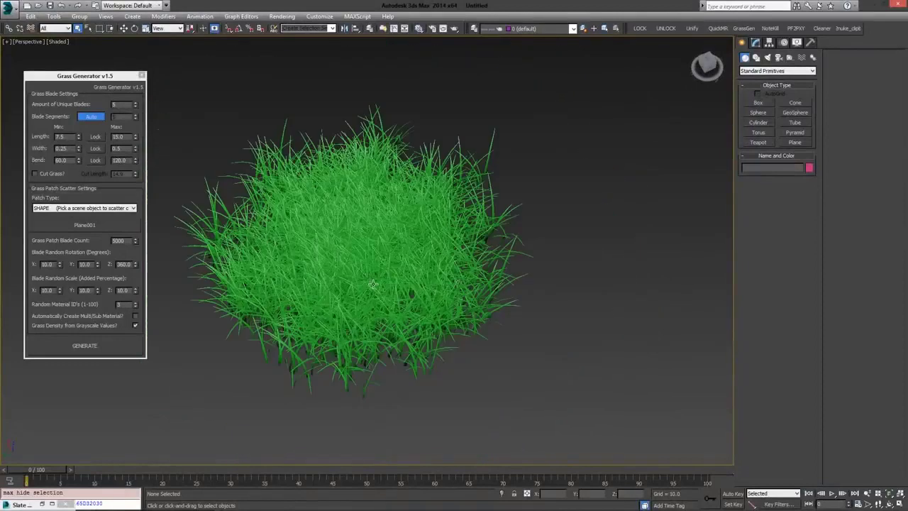
pyautogui.click(344, 261)
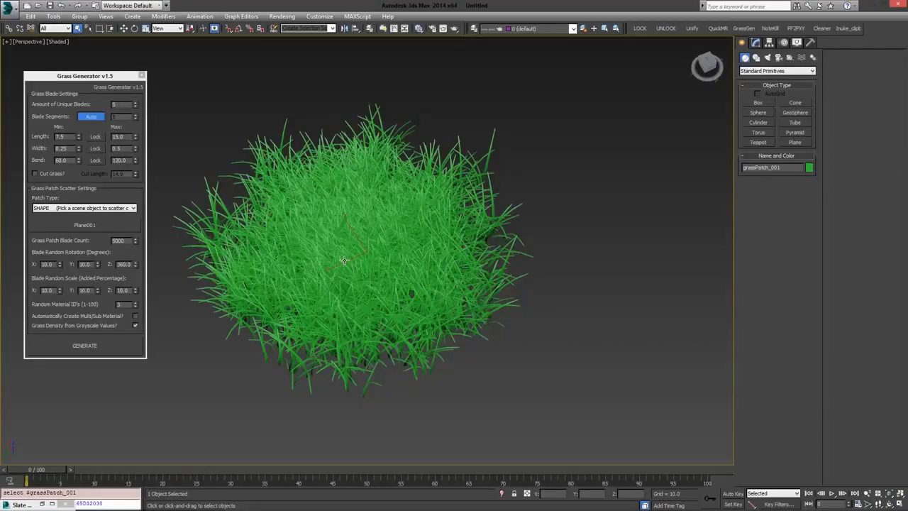
# Delete the grass patch, keeping the shape-based patch type
pyautogui.press('Delete')
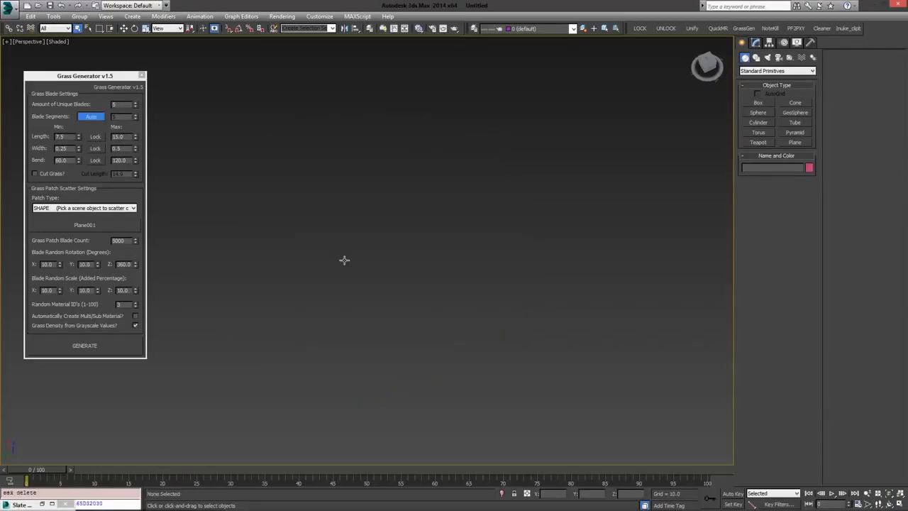
pyautogui.click(64, 209)
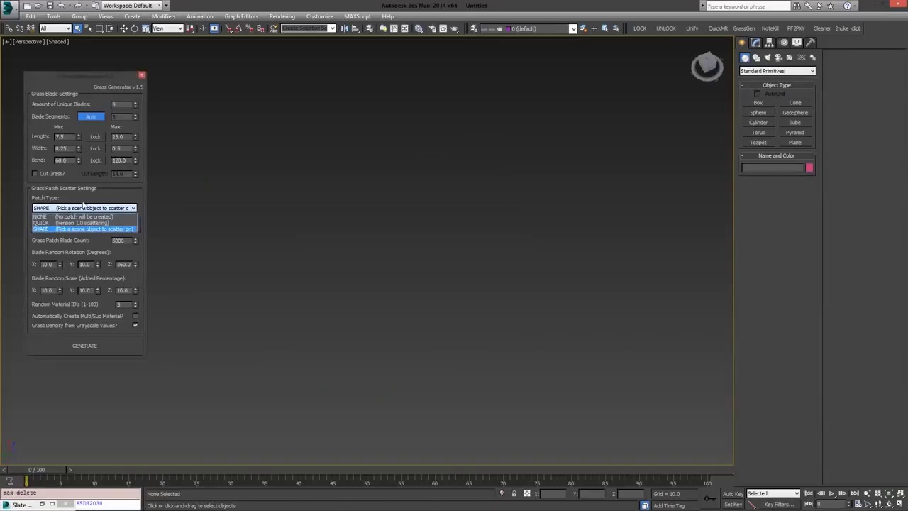
pyautogui.click(83, 207)
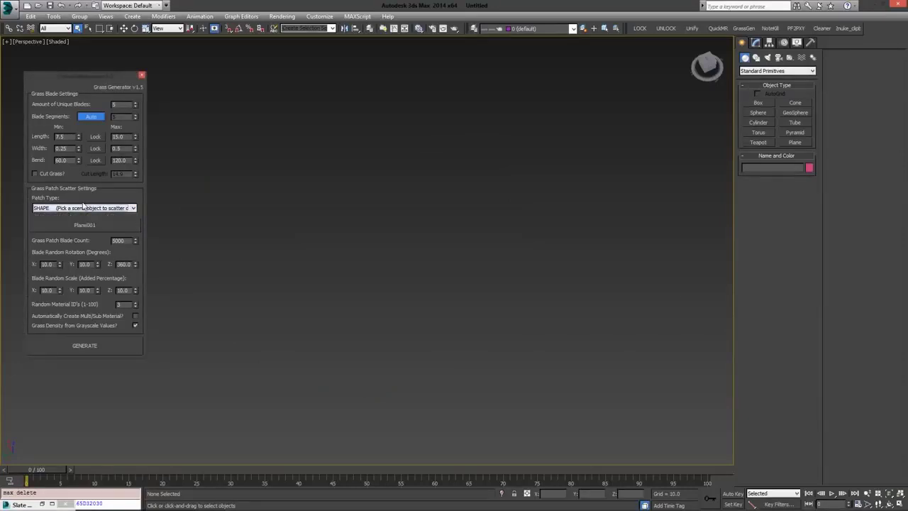
# Unhide Plane001 by name
pyautogui.rightClick(382, 249)
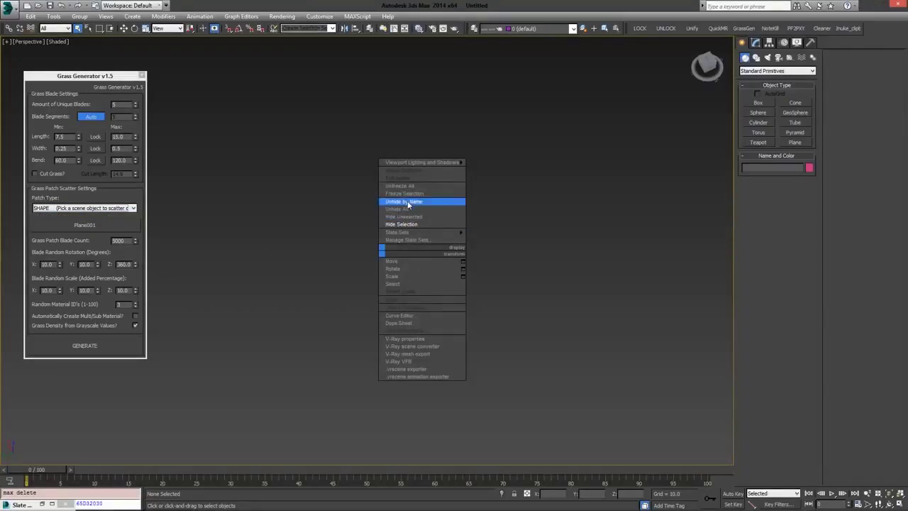
pyautogui.click(408, 202)
pyautogui.doubleClick(85, 105)
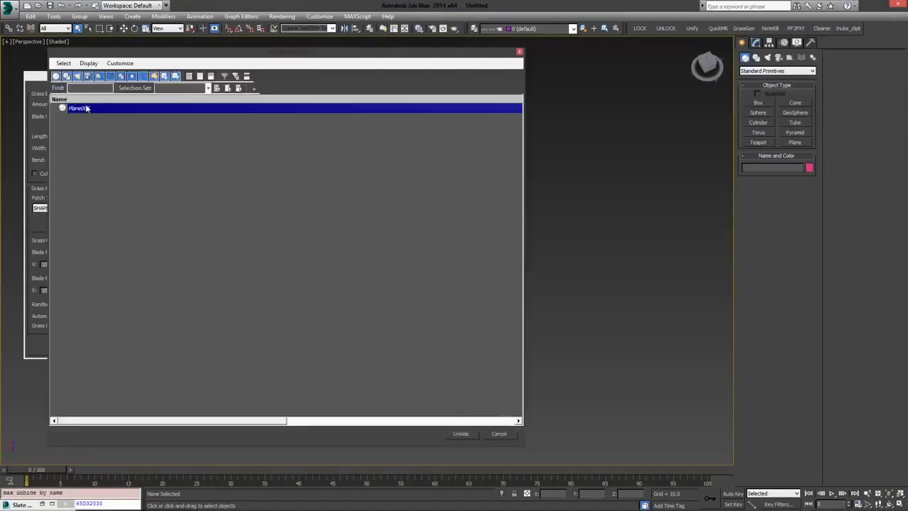
# Enable Cut Grass with a short cut length and generate
pyautogui.click(44, 174)
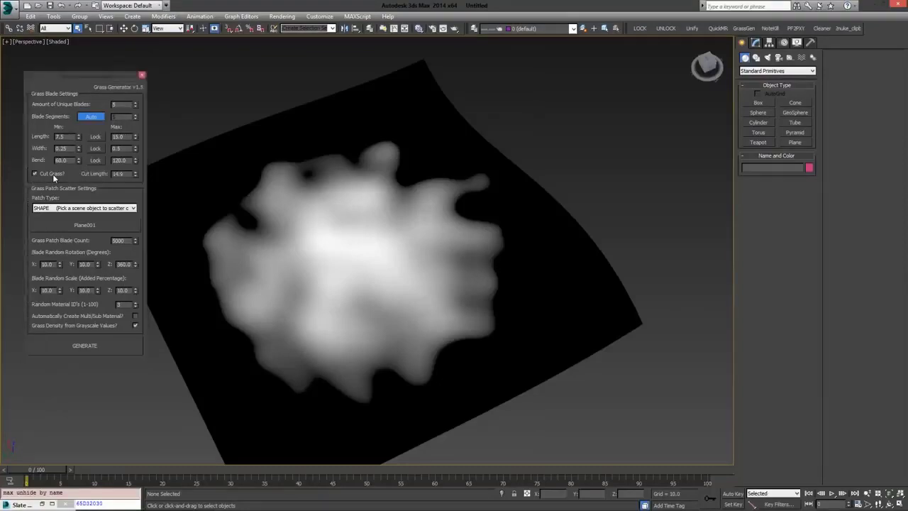
pyautogui.doubleClick(125, 174)
pyautogui.write('3')
pyautogui.click(135, 346)
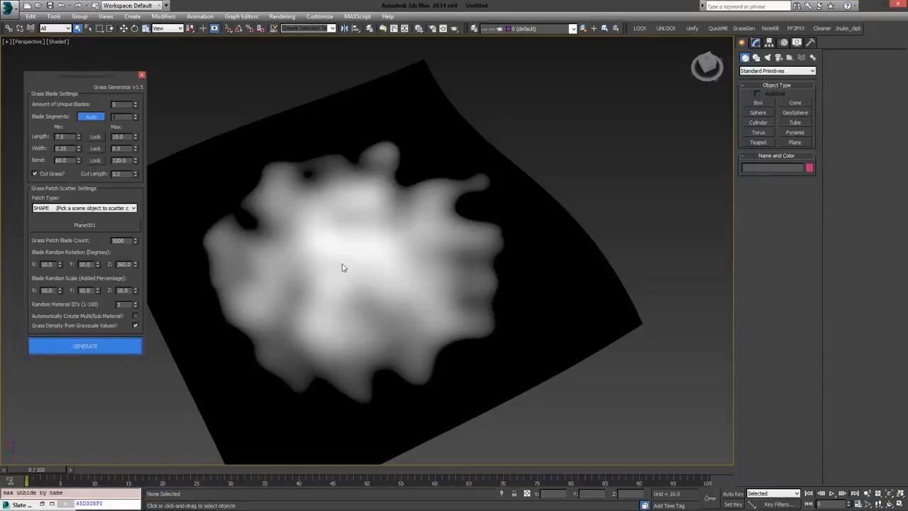
# Orbit and zoom around the new cut-grass patch and select grassPatch_001
pyautogui.keyDown('alt'); pyautogui.moveTo(342, 267); pyautogui.dragTo(372, 244, button='middle'); pyautogui.keyUp('alt')
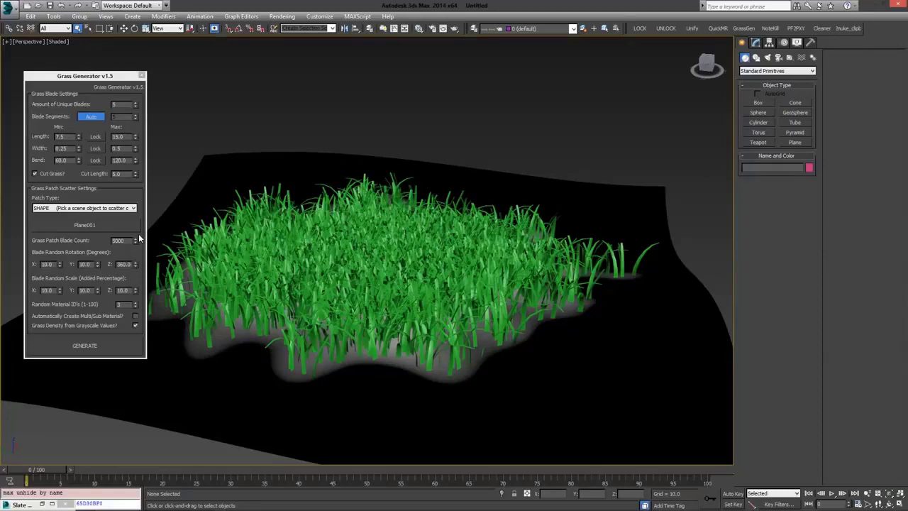
pyautogui.moveTo(352, 213)
pyautogui.keyDown('alt'); pyautogui.mouseDown(button='middle')
pyautogui.moveTo(330, 218)
pyautogui.moveTo(331, 200)
pyautogui.mouseUp(button='middle'); pyautogui.keyUp('alt')
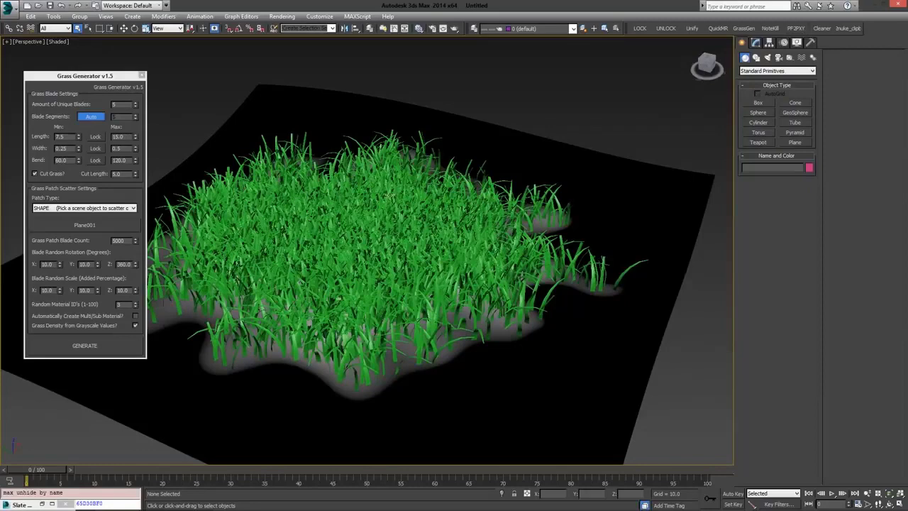
pyautogui.scroll(-2, 333, 208)
pyautogui.scroll(-2, 367, 187)
pyautogui.keyDown('alt'); pyautogui.moveTo(368, 187); pyautogui.dragTo(385, 210, button='middle'); pyautogui.keyUp('alt')
pyautogui.click(411, 227)
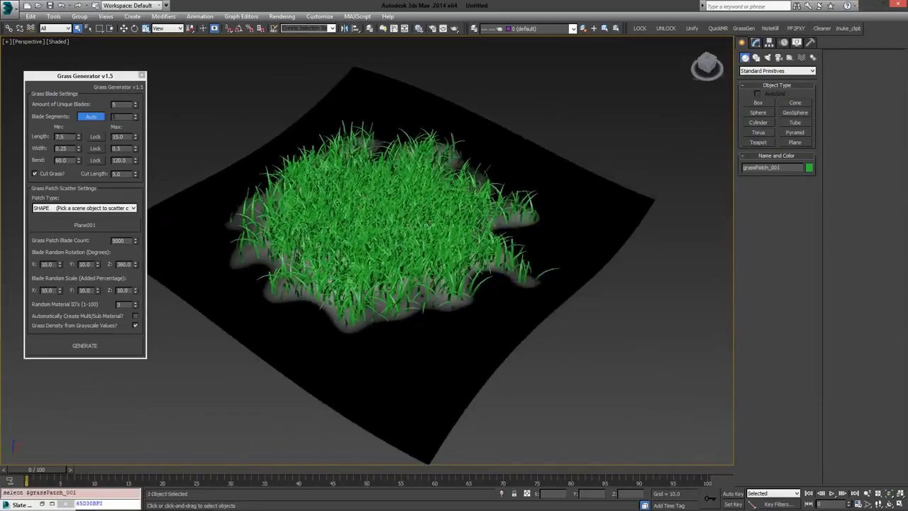
pyautogui.keyDown('alt'); pyautogui.moveTo(498, 187); pyautogui.dragTo(432, 185, button='middle'); pyautogui.keyUp('alt')
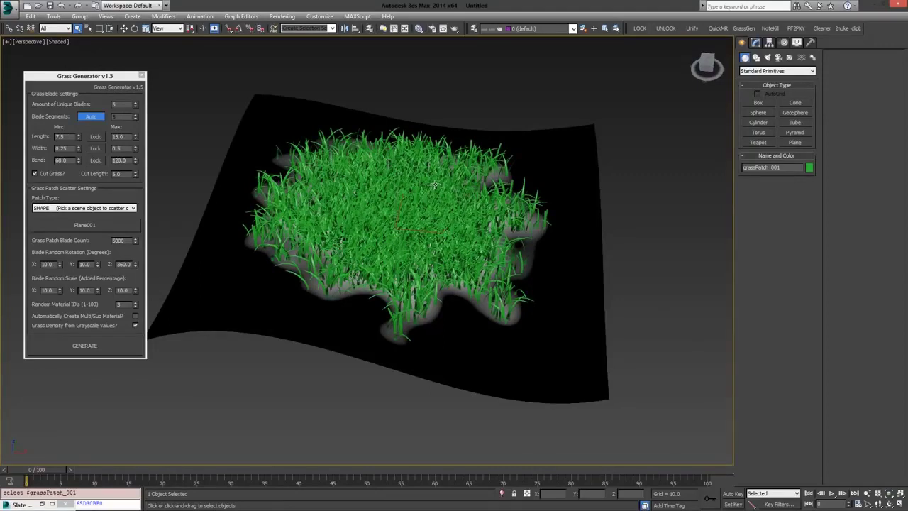
pyautogui.keyDown('alt'); pyautogui.moveTo(369, 189); pyautogui.dragTo(410, 198, button='middle'); pyautogui.keyUp('alt')
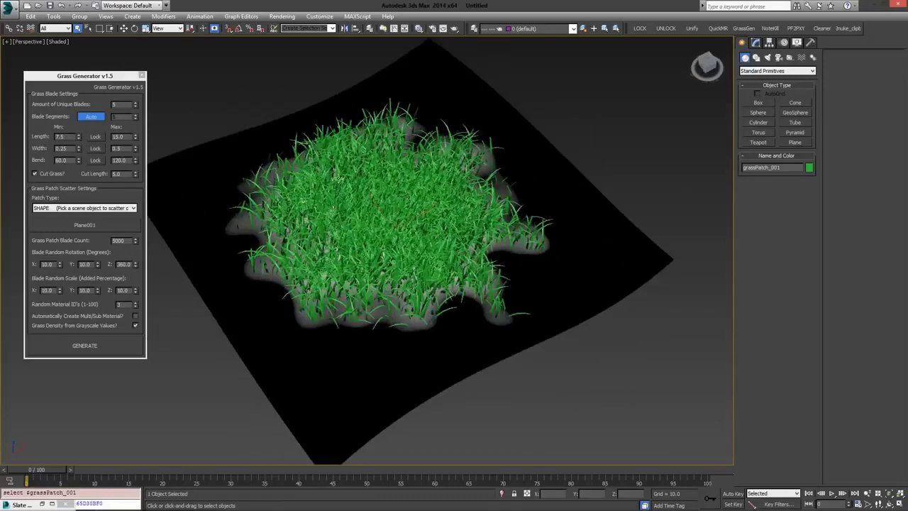